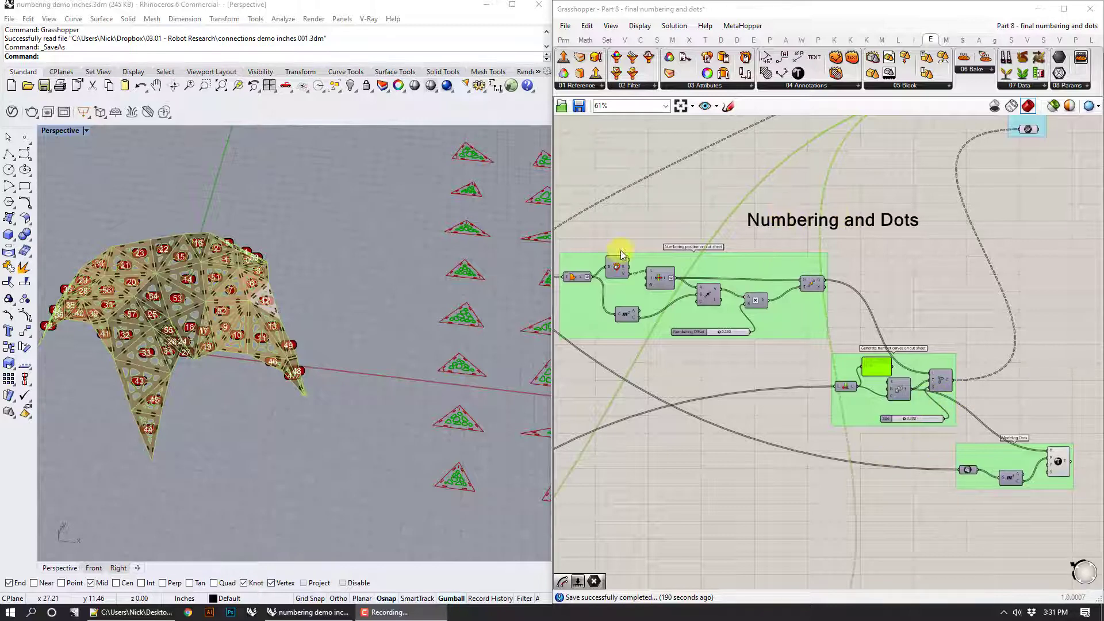
Step: Examine the numbered shell model in the perspective view from another angle
{"action": "scroll", "coordinate": [447, 290], "scroll_direction": "up", "scroll_amount": 5}
{"action": "scroll", "coordinate": [539, 252], "scroll_direction": "down", "scroll_amount": 10}
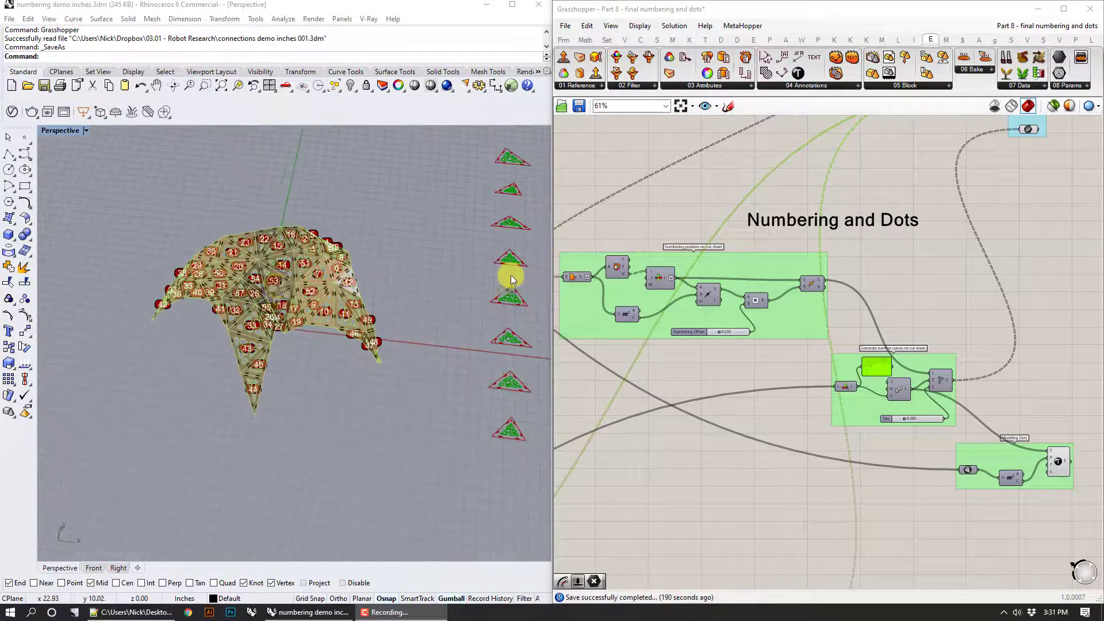
{"action": "right_click_drag", "start_coordinate": [506, 271], "coordinate": [339, 311]}
{"action": "scroll", "coordinate": [887, 304], "scroll_direction": "down", "scroll_amount": 5}
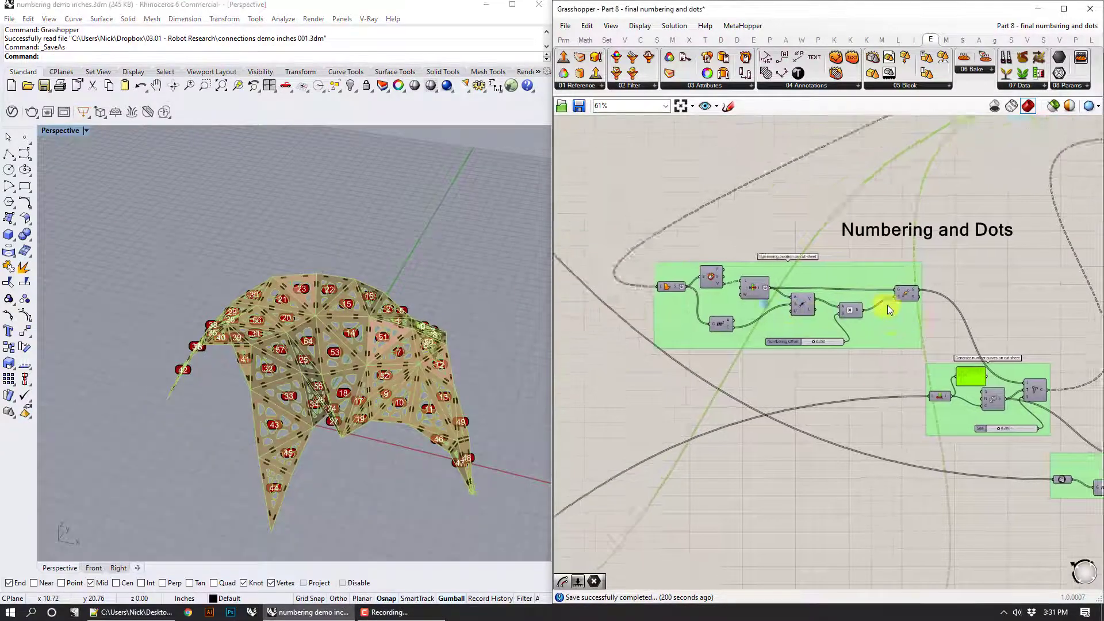
Step: Review the Model Connectors, Model Pattern, and Numbering and Dots sections of the Grasshopper definition
{"action": "right_click_drag", "start_coordinate": [890, 245], "coordinate": [920, 316]}
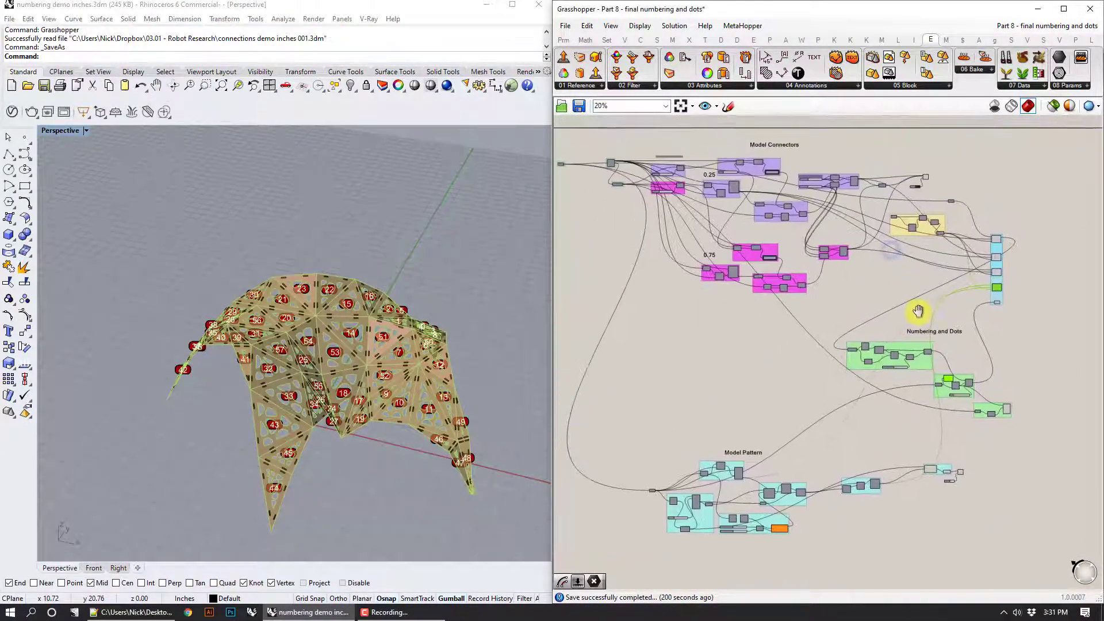
{"action": "scroll", "coordinate": [863, 336], "scroll_direction": "up", "scroll_amount": 3}
{"action": "mouse_move", "coordinate": [824, 370]}
{"action": "right_mouse_down"}
{"action": "mouse_move", "coordinate": [818, 537]}
{"action": "mouse_move", "coordinate": [804, 582]}
{"action": "right_mouse_up"}
{"action": "right_click_drag", "start_coordinate": [822, 377], "coordinate": [742, 476]}
{"action": "right_click_drag", "start_coordinate": [797, 412], "coordinate": [896, 433]}
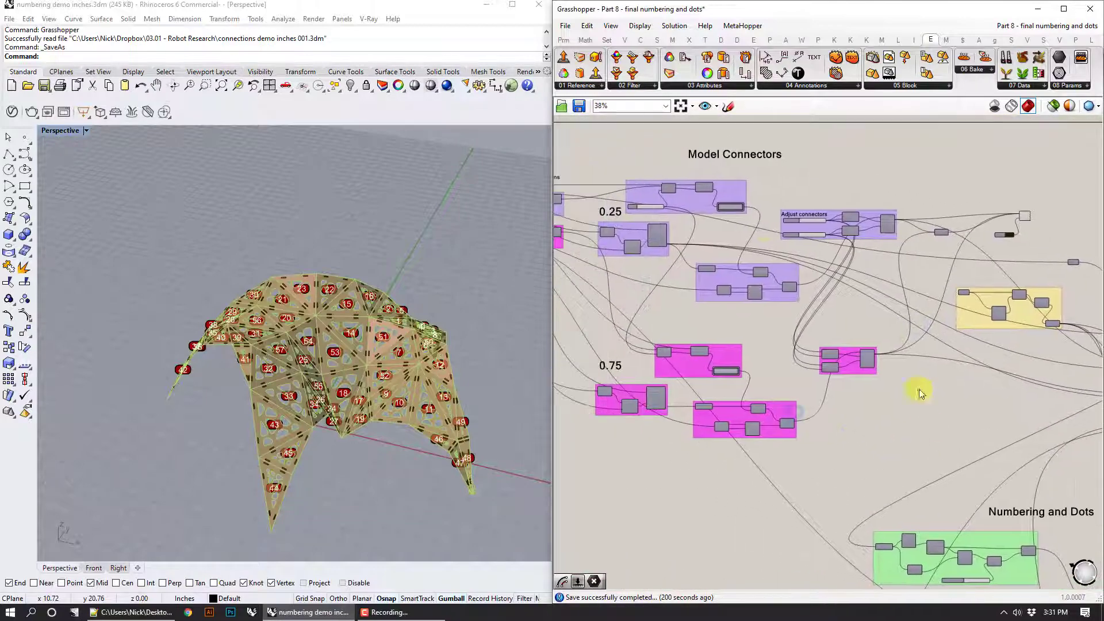
{"action": "left_click", "coordinate": [768, 154]}
{"action": "scroll", "coordinate": [978, 433], "scroll_direction": "down", "scroll_amount": 3}
{"action": "right_click_drag", "start_coordinate": [812, 446], "coordinate": [802, 328]}
{"action": "scroll", "coordinate": [731, 435], "scroll_direction": "up", "scroll_amount": 2}
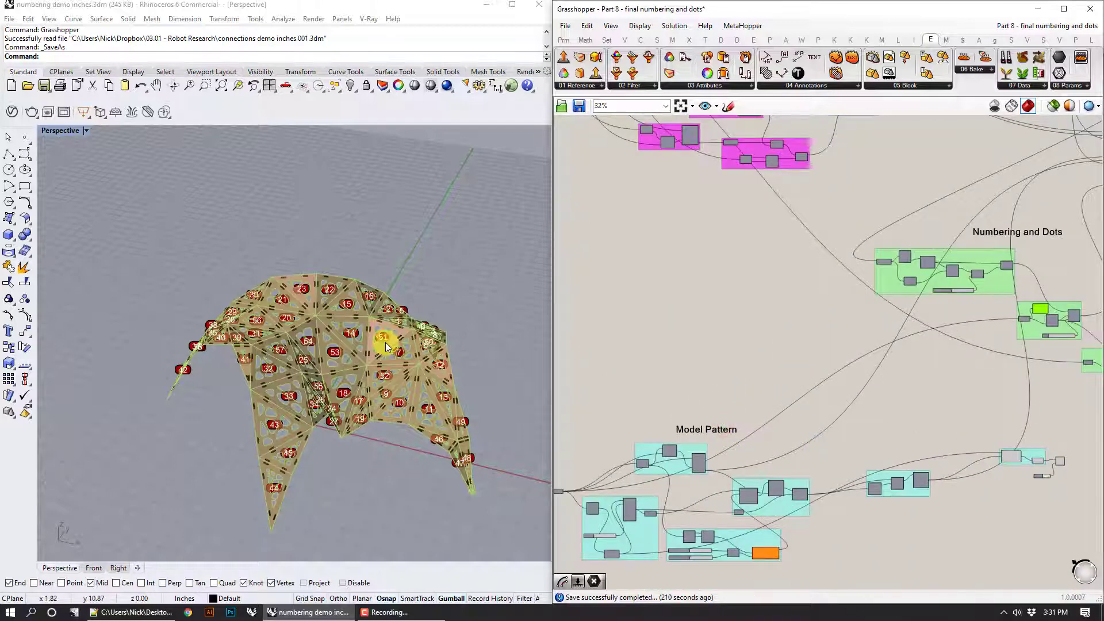
{"action": "left_click", "coordinate": [717, 351]}
{"action": "right_click_drag", "start_coordinate": [939, 330], "coordinate": [713, 401]}
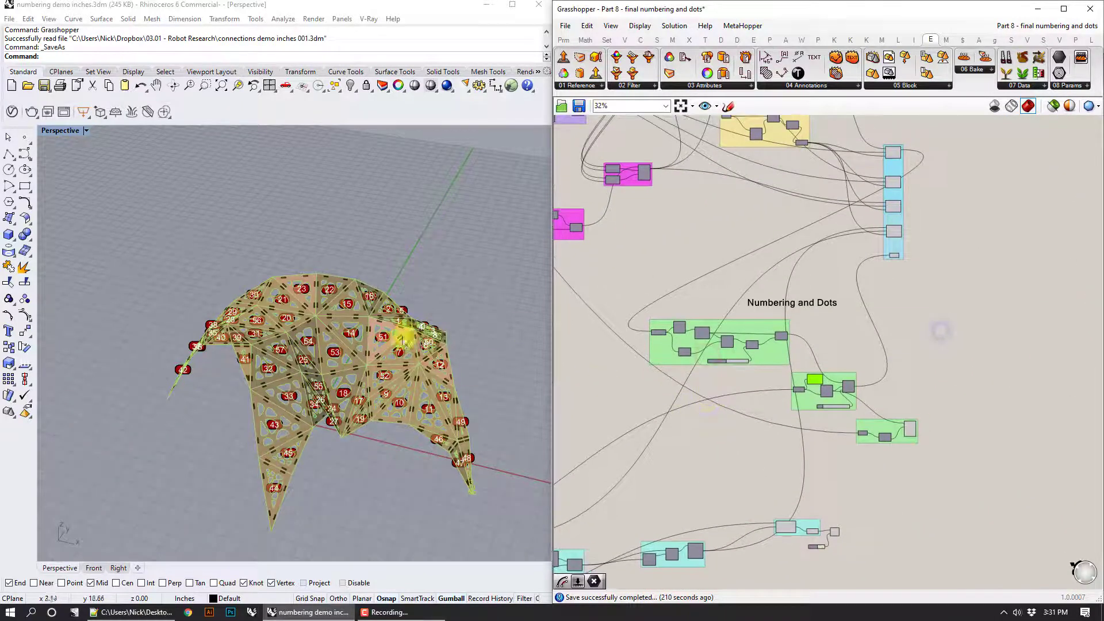
Step: Highlight each of the four Orient components in the Curves to Bake group to examine its curves on the flat triangles
{"action": "right_click_drag", "start_coordinate": [487, 321], "coordinate": [251, 303], "text": "shift"}
{"action": "right_click_drag", "start_coordinate": [446, 297], "coordinate": [374, 318], "text": "shift"}
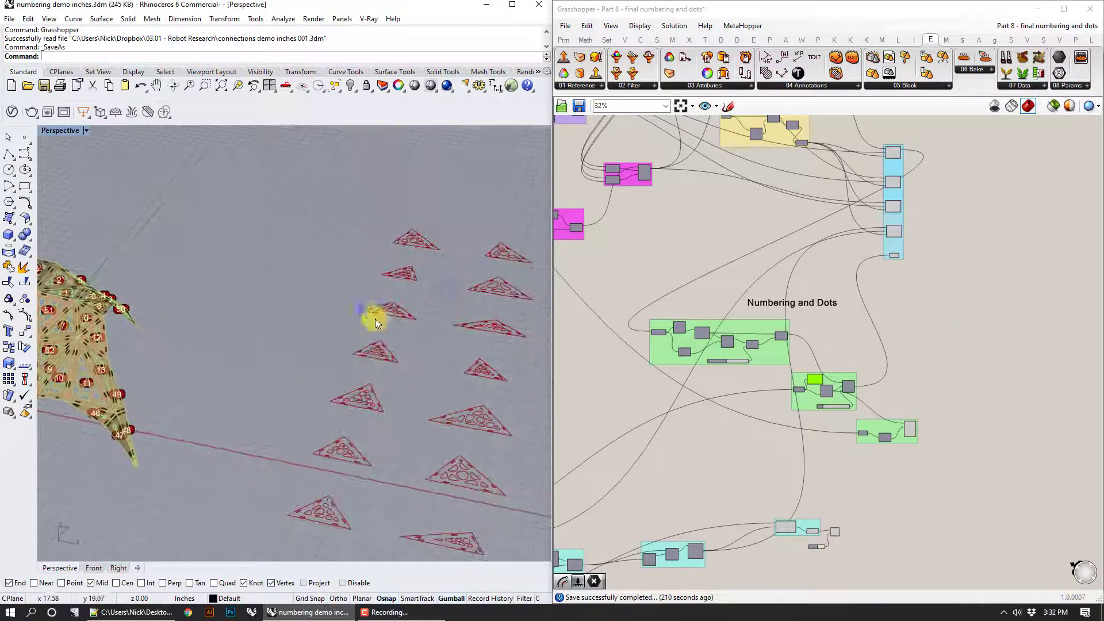
{"action": "right_click_drag", "start_coordinate": [872, 217], "coordinate": [844, 303]}
{"action": "scroll", "coordinate": [864, 248], "scroll_direction": "up", "scroll_amount": 7}
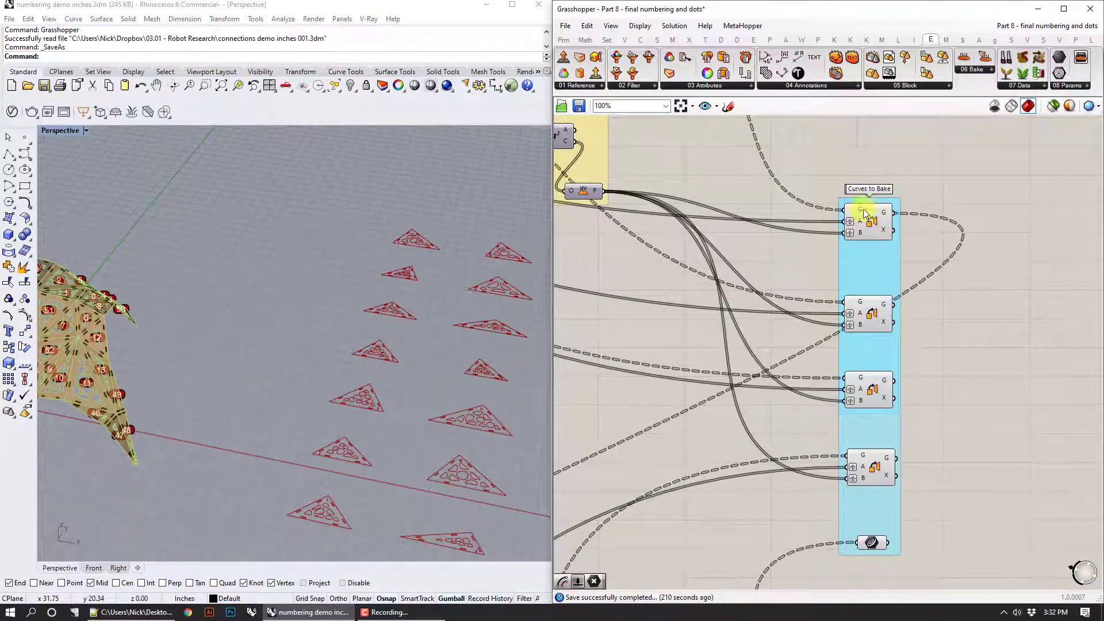
{"action": "scroll", "coordinate": [870, 198], "scroll_direction": "up", "scroll_amount": 2}
{"action": "left_click", "coordinate": [872, 228]}
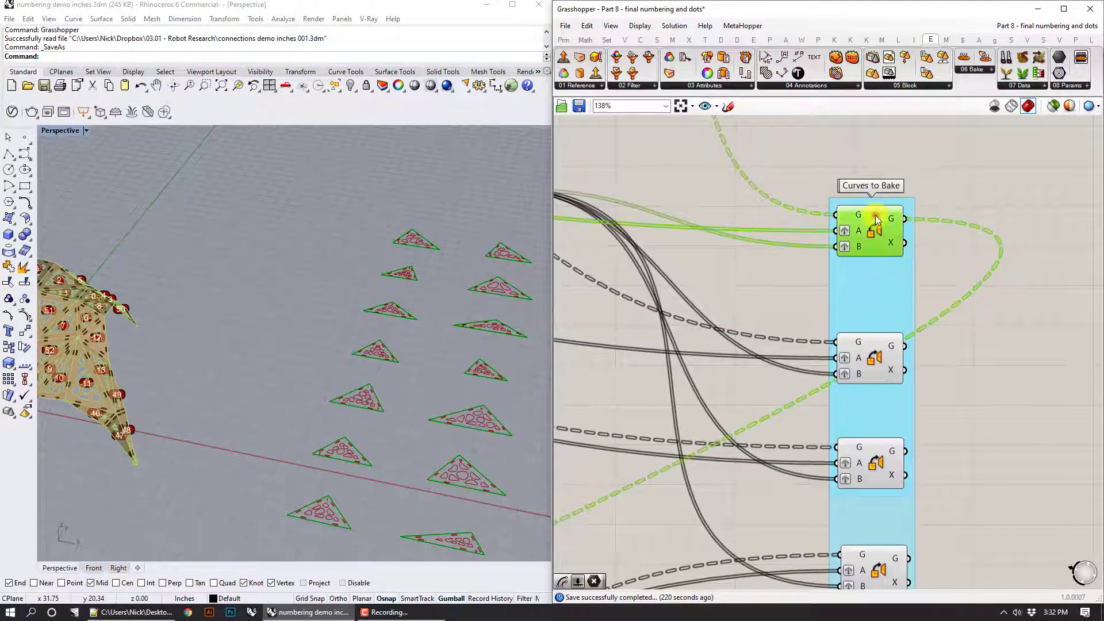
{"action": "left_click", "coordinate": [879, 340]}
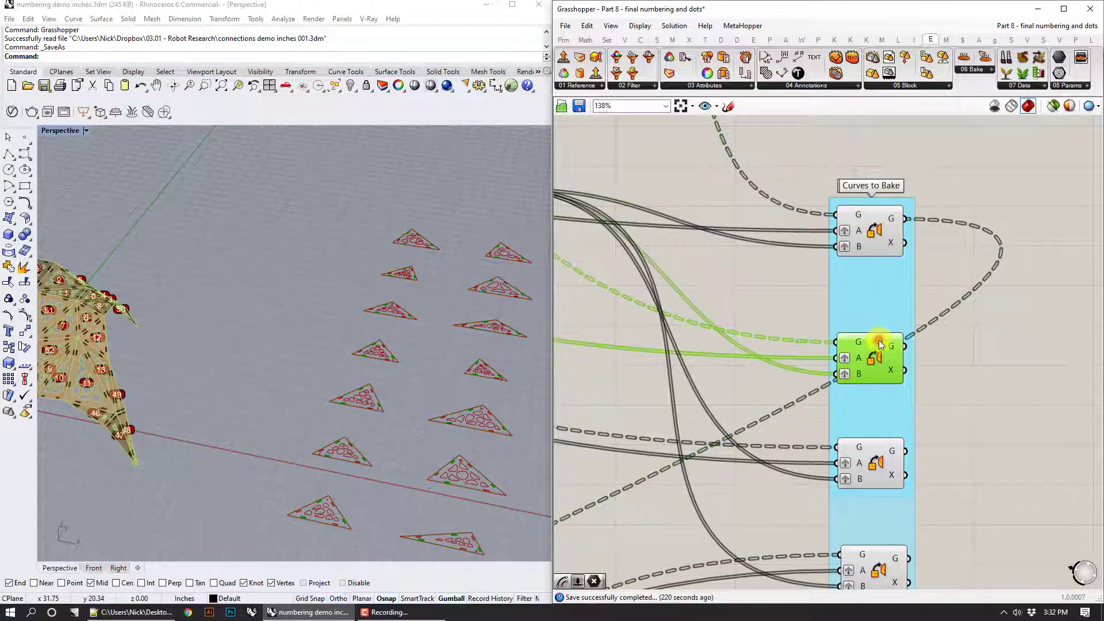
{"action": "scroll", "coordinate": [505, 417], "scroll_direction": "up", "scroll_amount": 3}
{"action": "left_click", "coordinate": [866, 461]}
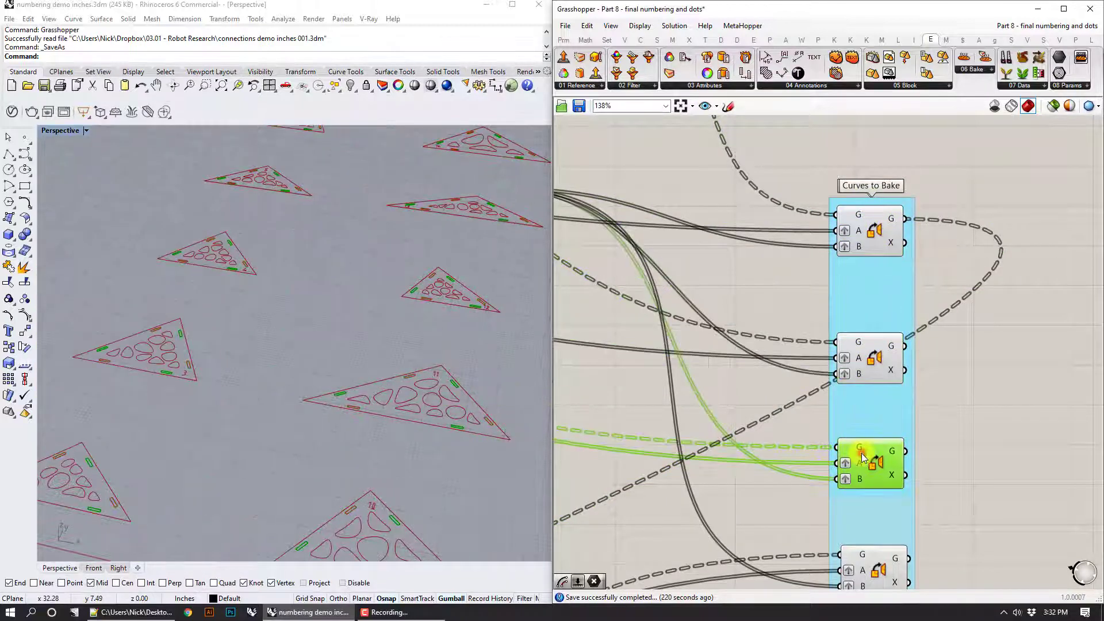
{"action": "right_click_drag", "start_coordinate": [824, 470], "coordinate": [846, 315]}
{"action": "left_click", "coordinate": [898, 425]}
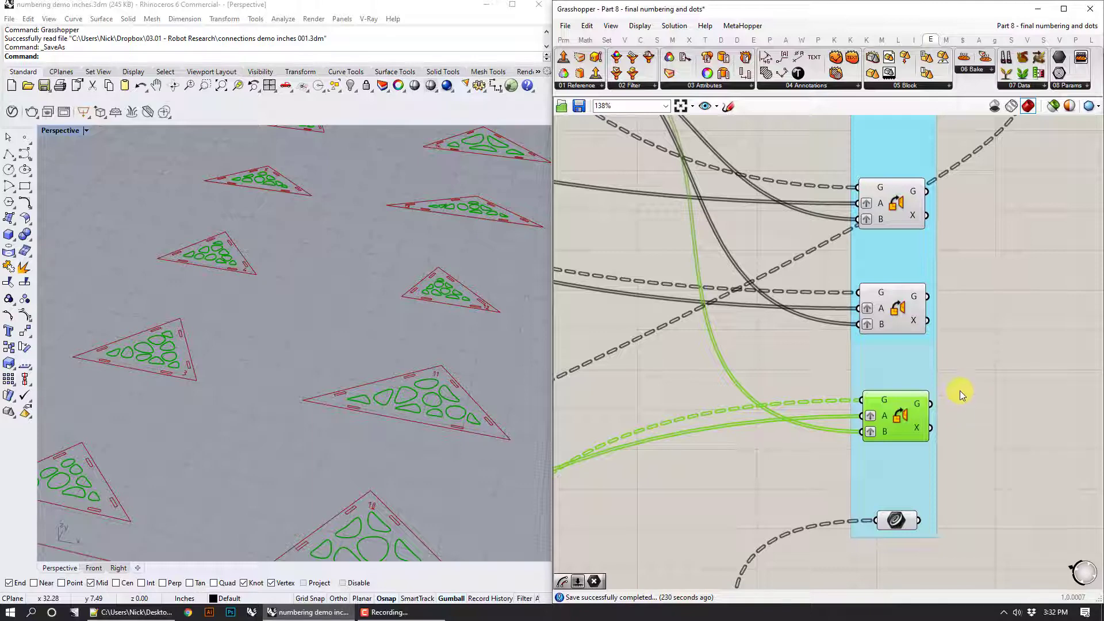
Step: Trace the definition back to its start and select the input geometry parameter feeding the connector groups
{"action": "scroll", "coordinate": [727, 420], "scroll_direction": "down", "scroll_amount": 6}
{"action": "right_click_drag", "start_coordinate": [719, 418], "coordinate": [878, 392]}
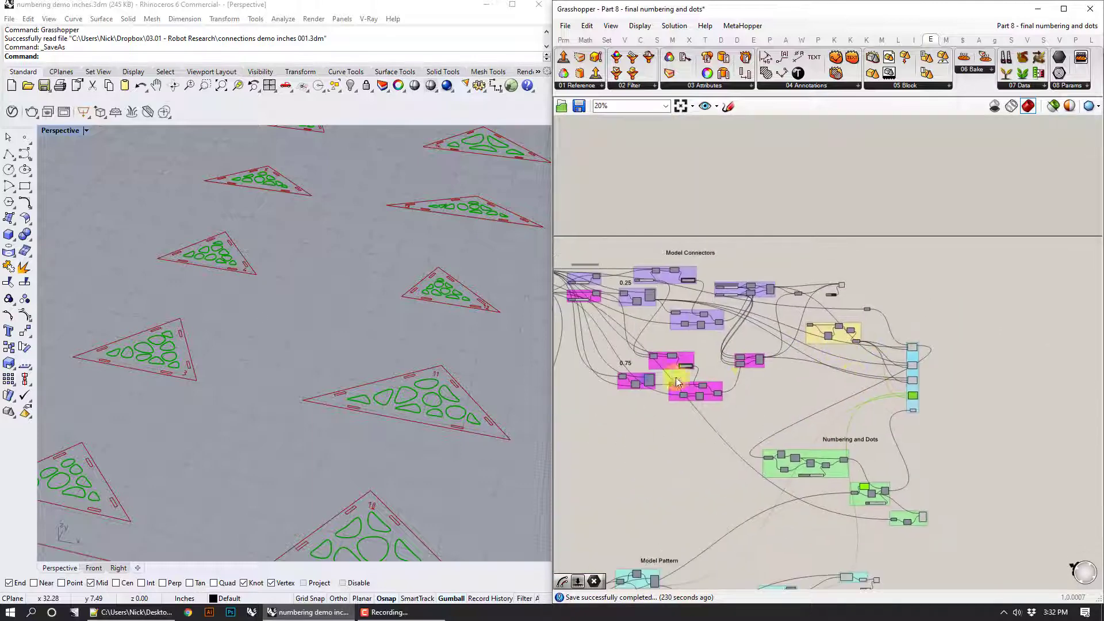
{"action": "right_click_drag", "start_coordinate": [675, 378], "coordinate": [892, 328]}
{"action": "scroll", "coordinate": [685, 276], "scroll_direction": "up", "scroll_amount": 2}
{"action": "left_click_drag", "start_coordinate": [694, 193], "coordinate": [688, 197]}
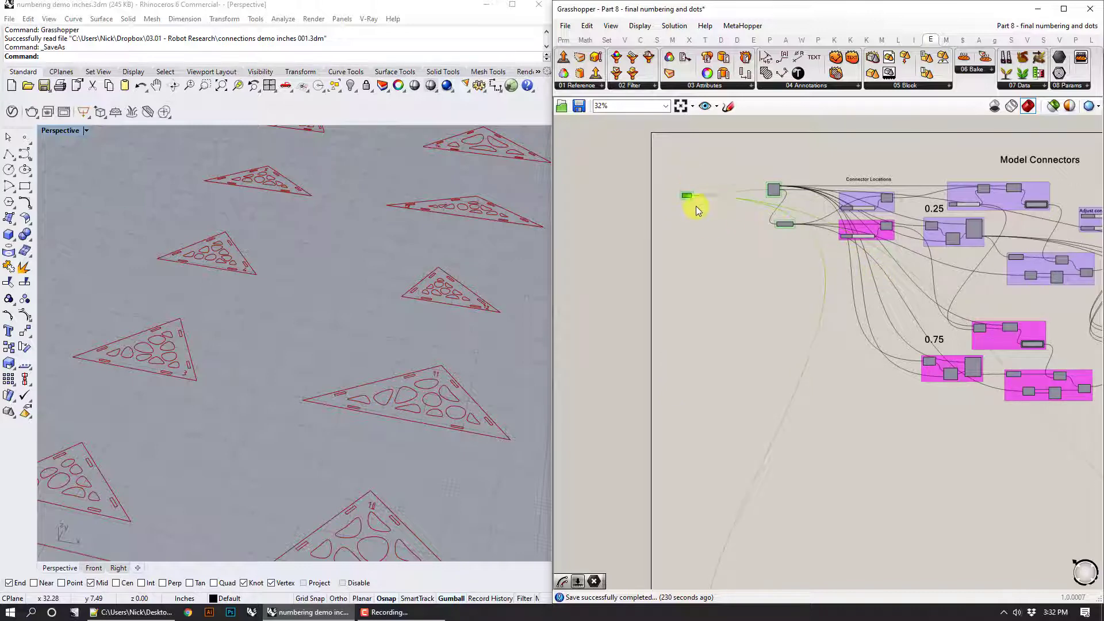
{"action": "scroll", "coordinate": [687, 196], "scroll_direction": "up", "scroll_amount": 5}
{"action": "scroll", "coordinate": [774, 272], "scroll_direction": "down", "scroll_amount": 4}
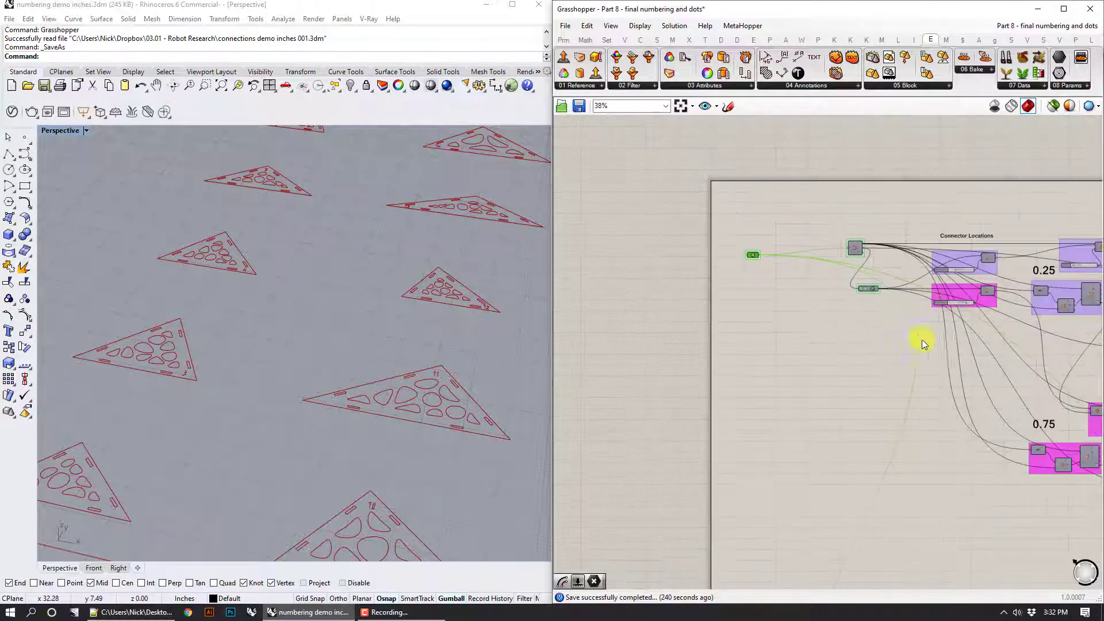
Step: Follow the definition to the Curves to Bake group and inspect the last Orient component's curves and source plane input
{"action": "right_click_drag", "start_coordinate": [943, 342], "coordinate": [745, 321]}
{"action": "right_click_drag", "start_coordinate": [1001, 330], "coordinate": [759, 305]}
{"action": "scroll", "coordinate": [718, 236], "scroll_direction": "up", "scroll_amount": 1}
{"action": "scroll", "coordinate": [718, 238], "scroll_direction": "up", "scroll_amount": 1}
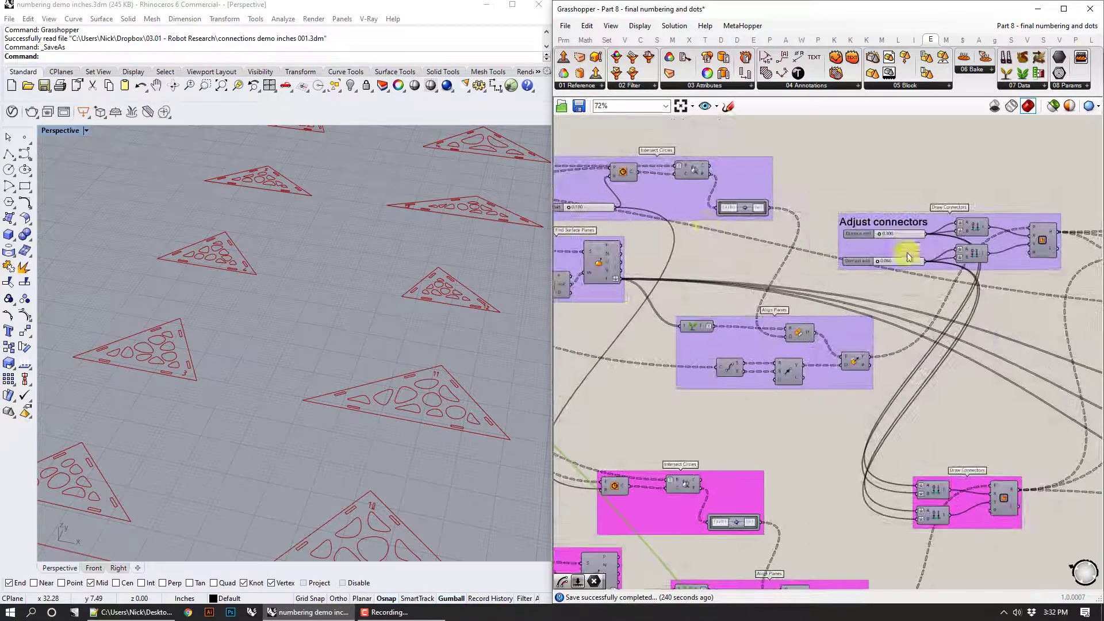
{"action": "right_click_drag", "start_coordinate": [980, 320], "coordinate": [713, 252]}
{"action": "right_click_drag", "start_coordinate": [958, 261], "coordinate": [697, 231]}
{"action": "right_click_drag", "start_coordinate": [940, 335], "coordinate": [715, 226]}
{"action": "scroll", "coordinate": [796, 368], "scroll_direction": "up", "scroll_amount": 2}
{"action": "left_click", "coordinate": [833, 438]}
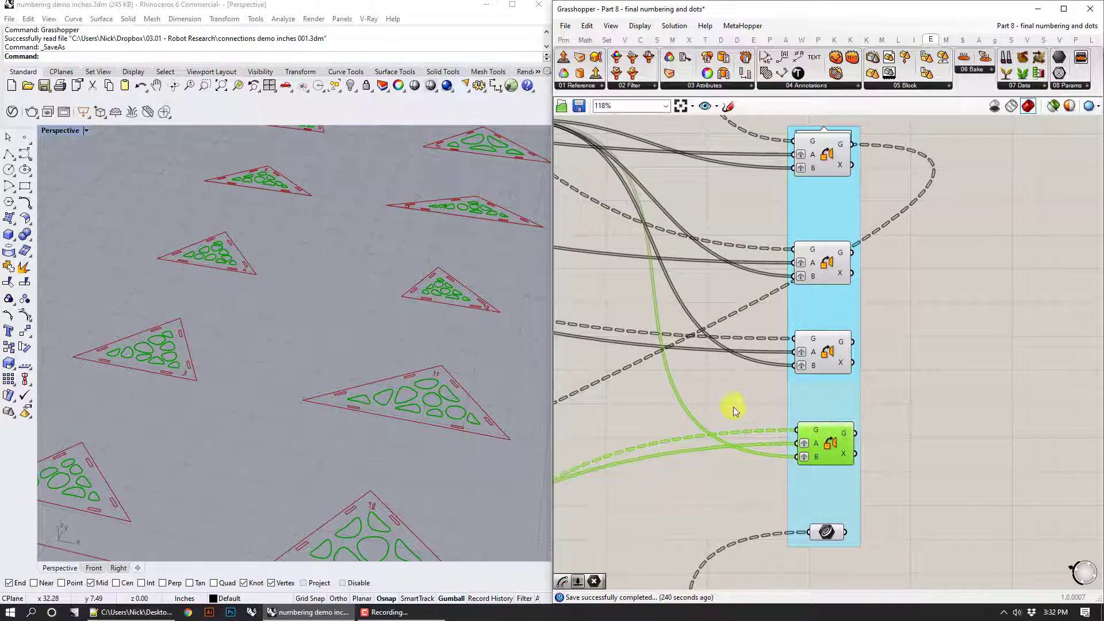
{"action": "right_click_drag", "start_coordinate": [732, 407], "coordinate": [766, 396]}
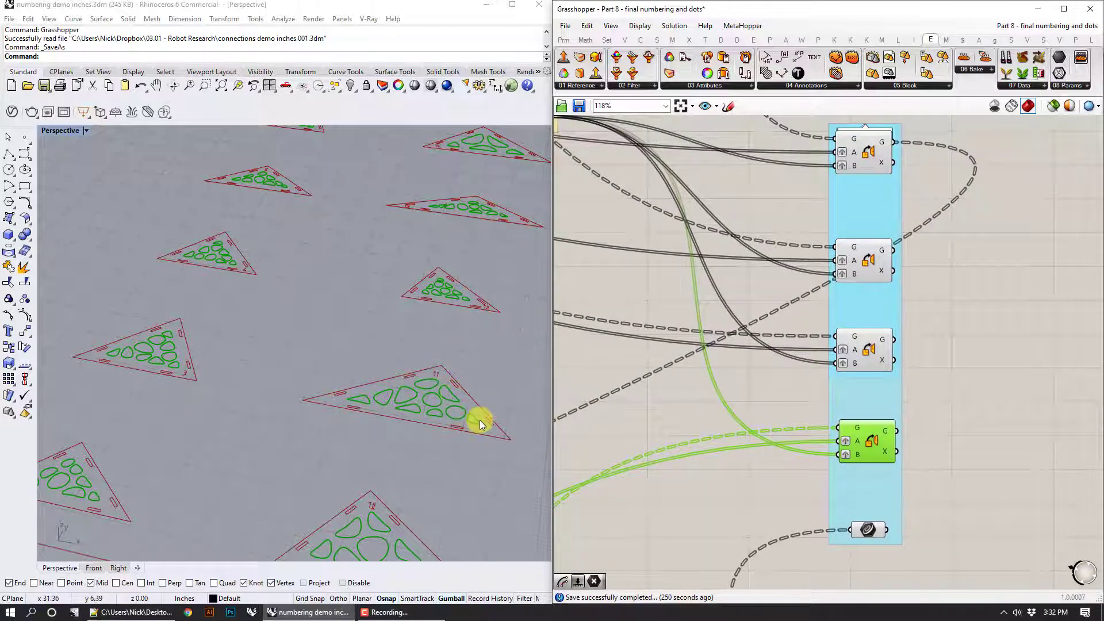
{"action": "left_click", "coordinate": [943, 434]}
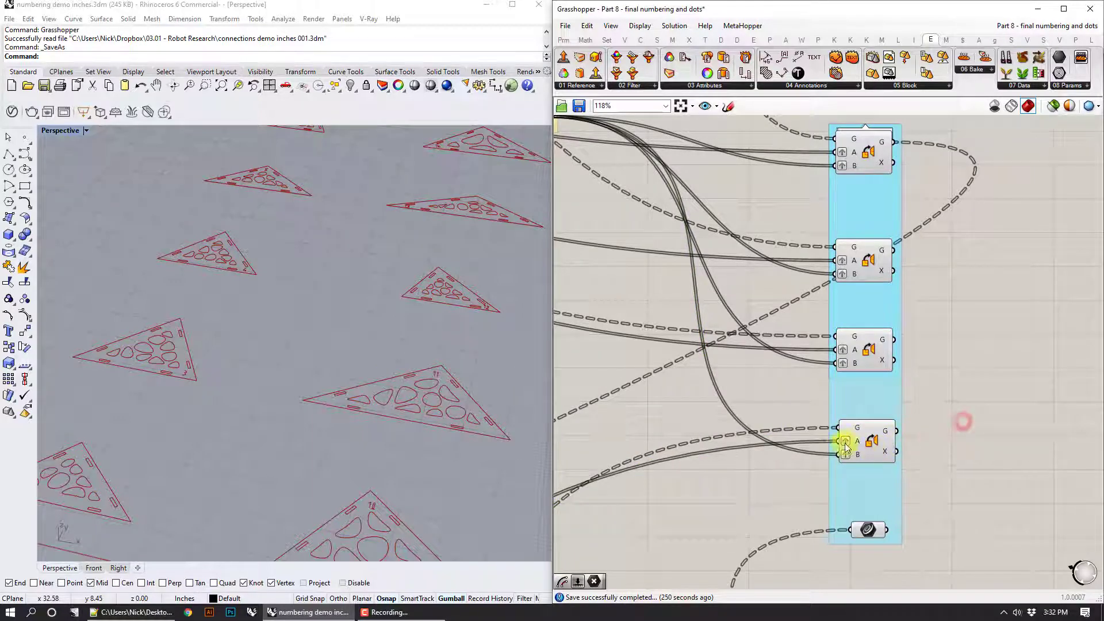
{"action": "mouse_move", "coordinate": [857, 443]}
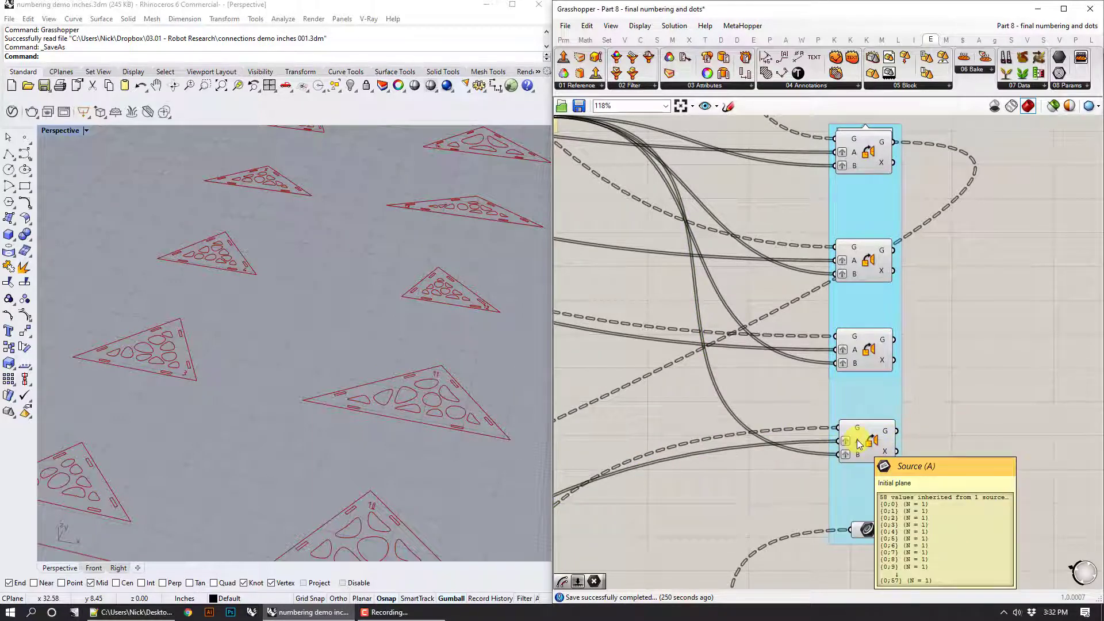
{"action": "scroll", "coordinate": [901, 440], "scroll_direction": "down", "scroll_amount": 3}
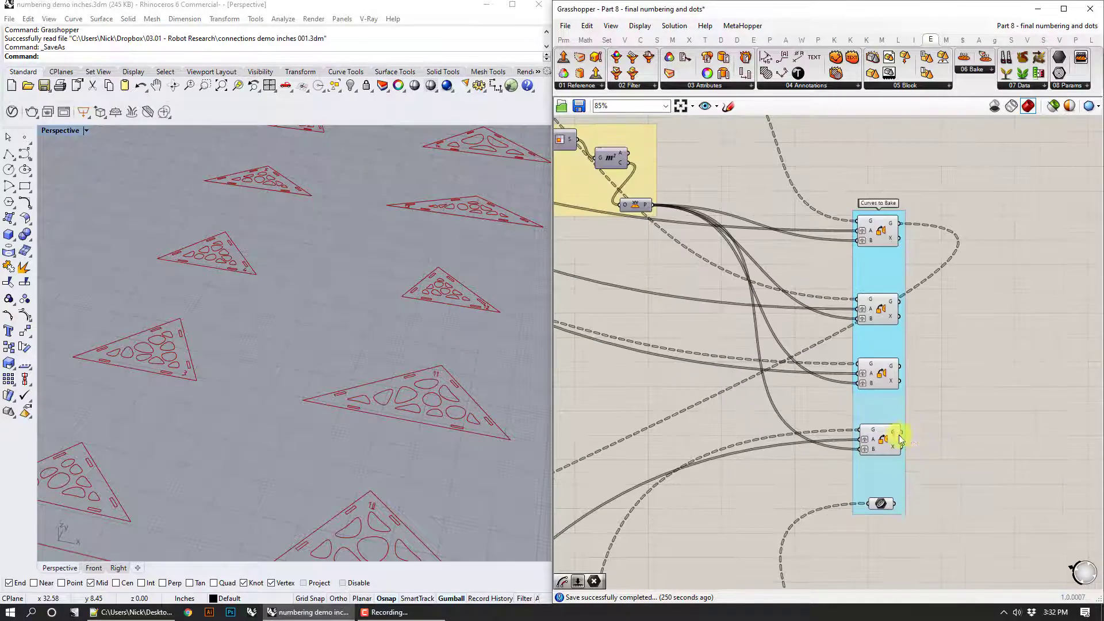
Step: Return to the Numbering and Dots section and look over the available annotation components, such as Define Text Dot
{"action": "right_click_drag", "start_coordinate": [960, 446], "coordinate": [960, 373]}
{"action": "scroll", "coordinate": [969, 402], "scroll_direction": "down", "scroll_amount": 4}
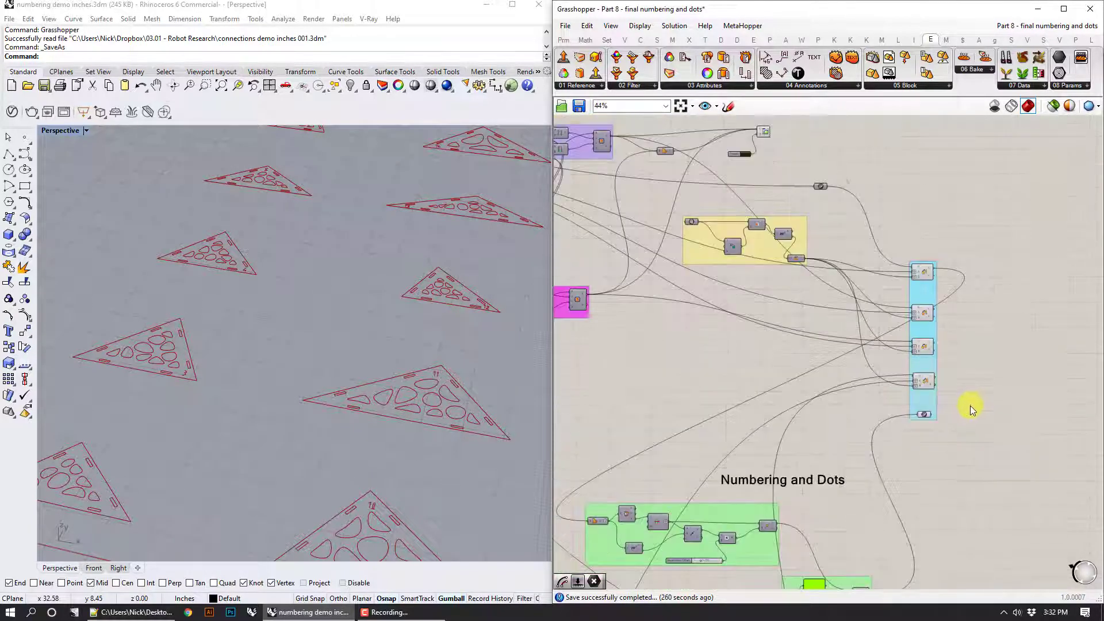
{"action": "right_click_drag", "start_coordinate": [970, 467], "coordinate": [1029, 350]}
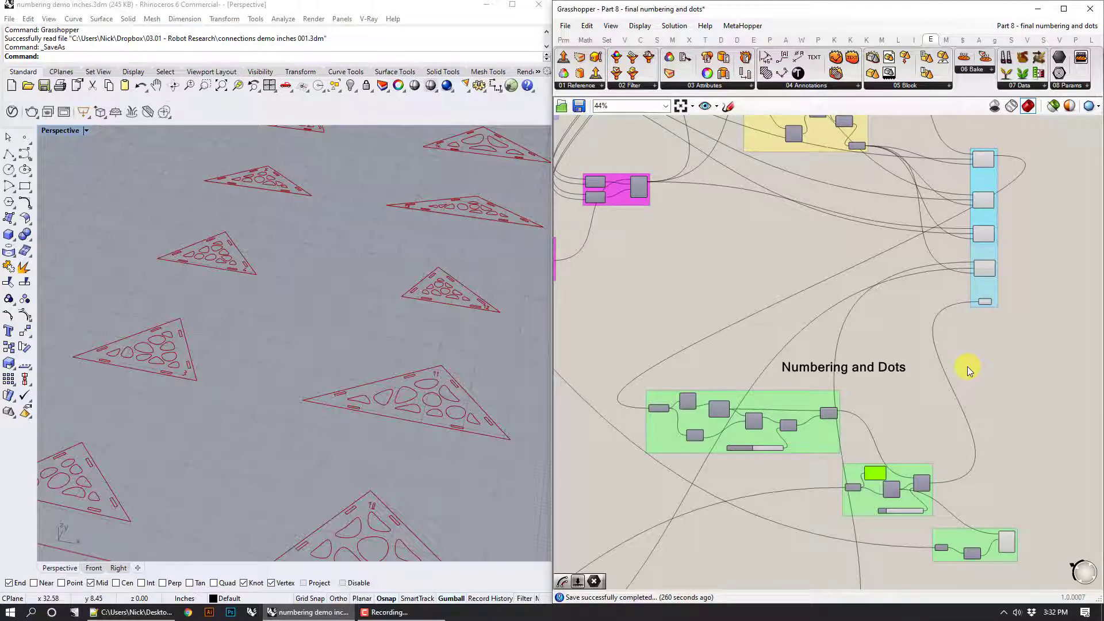
{"action": "left_click", "coordinate": [930, 42]}
{"action": "left_click", "coordinate": [816, 86]}
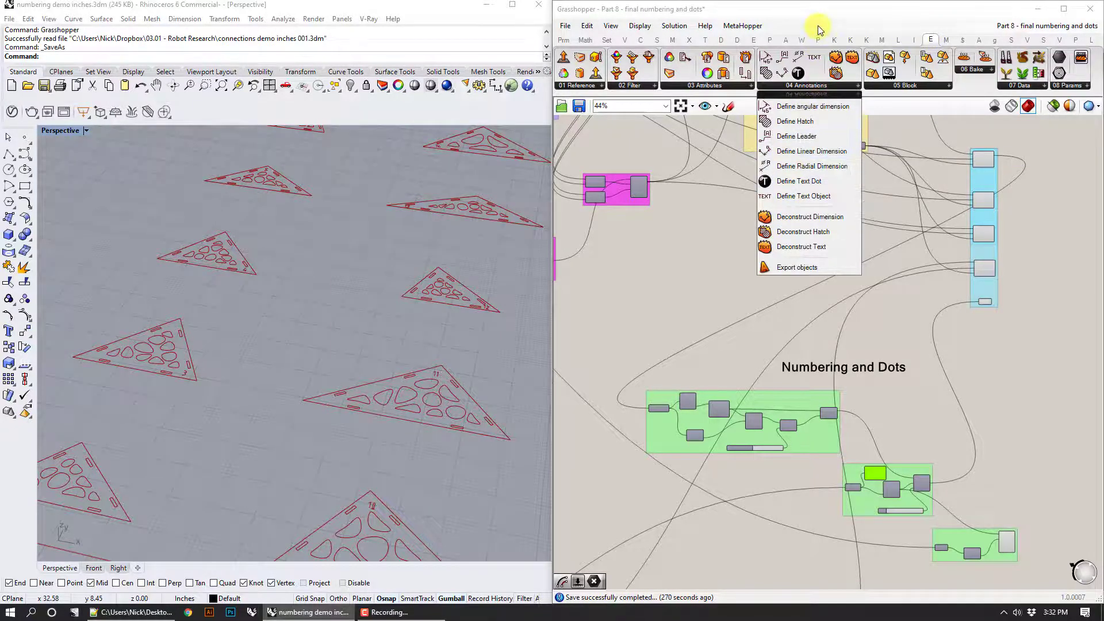
Step: Look up the Text component for laser cutting or milling among the OpenNest components
{"action": "left_click", "coordinate": [563, 39]}
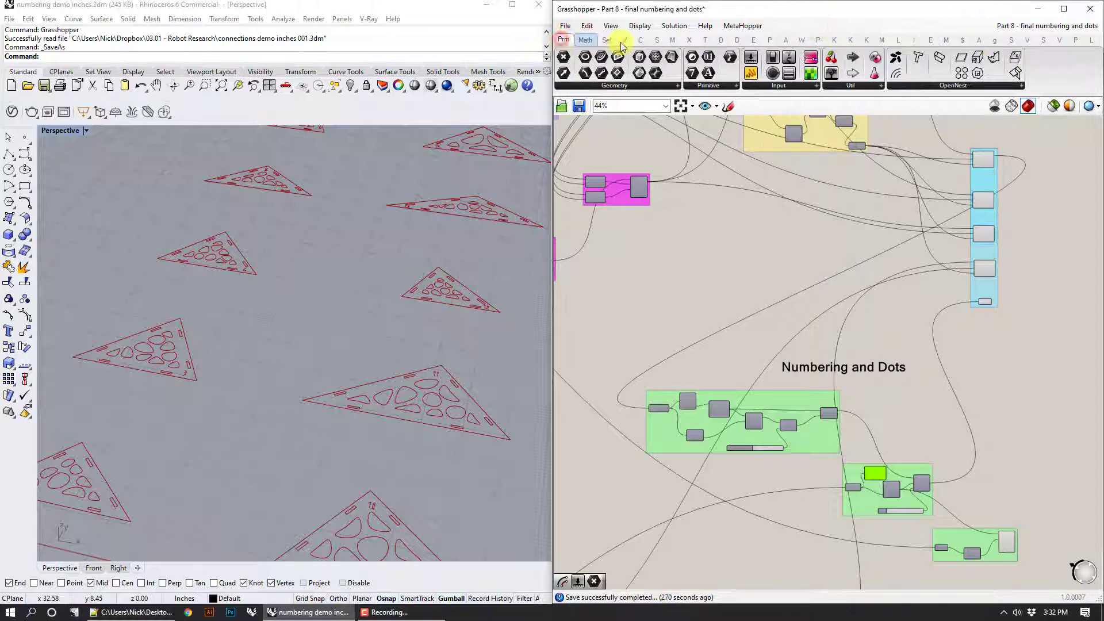
{"action": "left_click", "coordinate": [946, 85]}
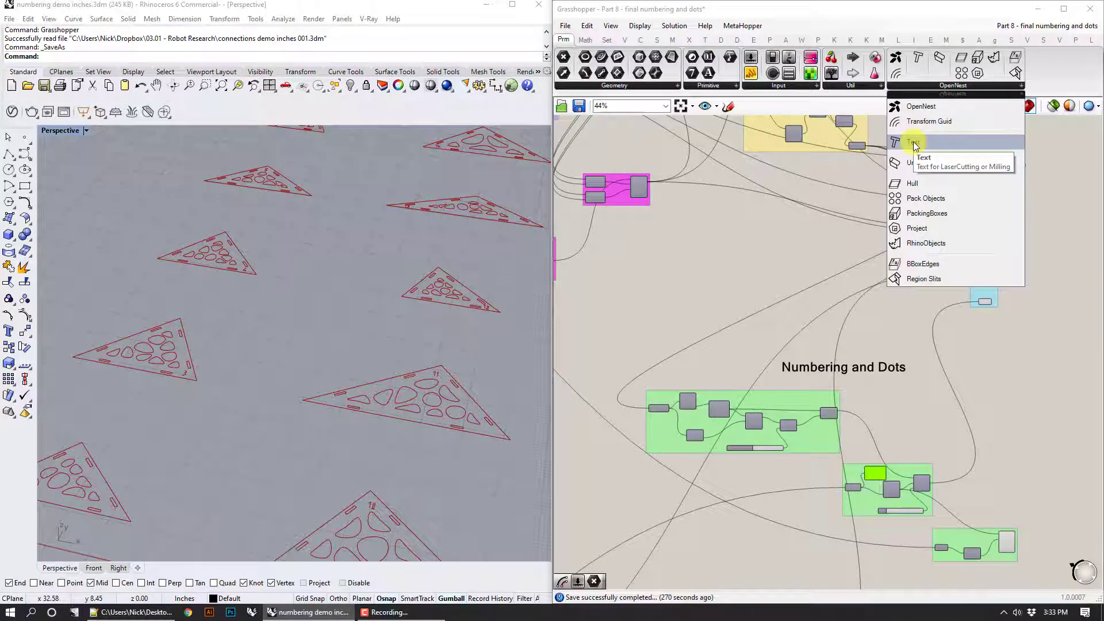
{"action": "left_click", "coordinate": [1061, 78]}
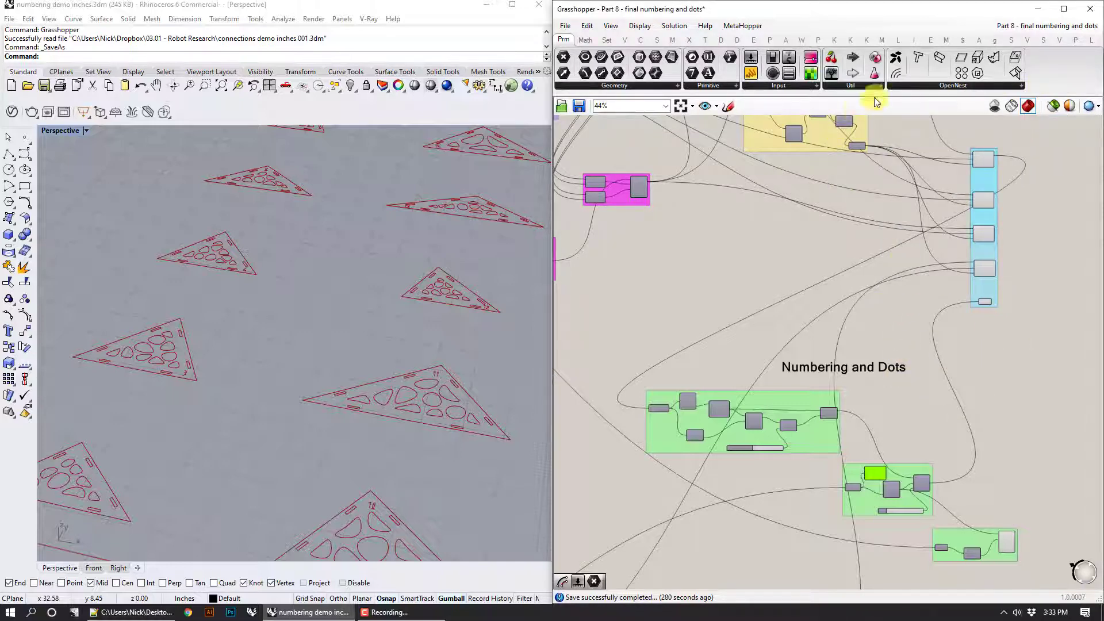
Step: Turn on the preview of the Text component in the "Generate number curves on cut sheet" group
{"action": "left_click", "coordinate": [906, 337]}
{"action": "scroll", "coordinate": [849, 444], "scroll_direction": "up", "scroll_amount": 3}
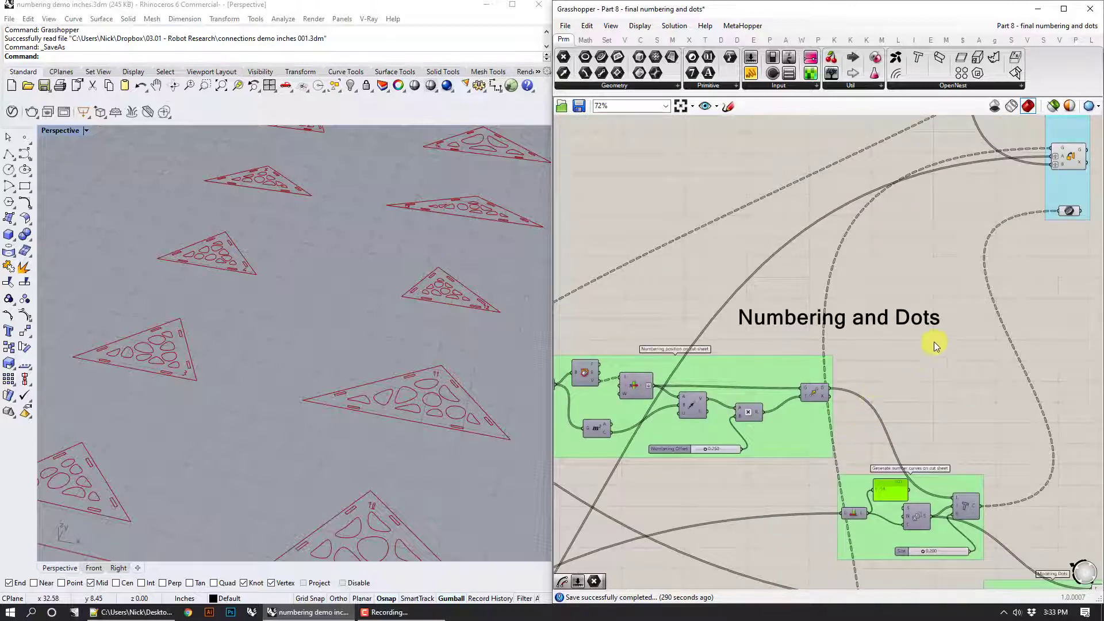
{"action": "right_click_drag", "start_coordinate": [883, 361], "coordinate": [969, 344]}
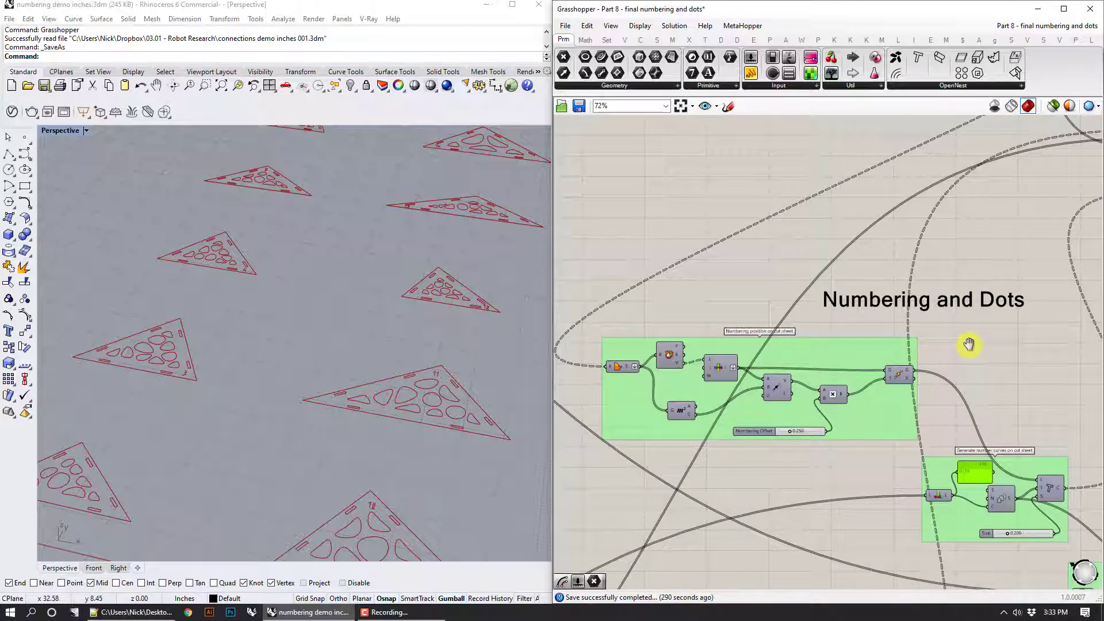
{"action": "right_click_drag", "start_coordinate": [969, 344], "coordinate": [802, 269]}
{"action": "scroll", "coordinate": [873, 401], "scroll_direction": "up", "scroll_amount": 3}
{"action": "left_click", "coordinate": [878, 407]}
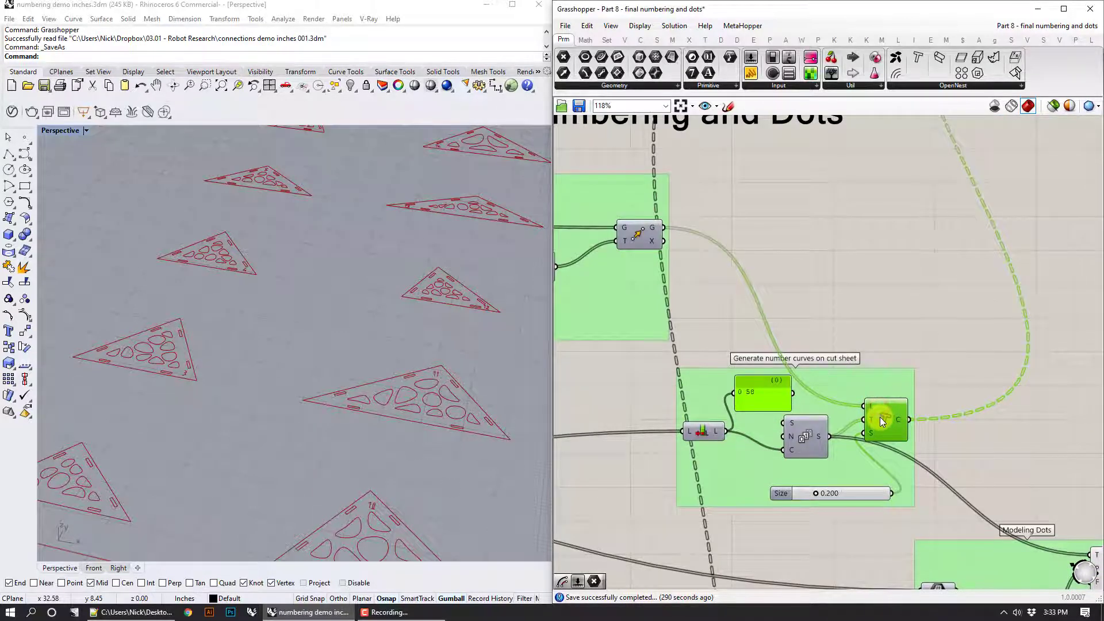
{"action": "right_click", "coordinate": [879, 416]}
{"action": "left_click", "coordinate": [899, 430]}
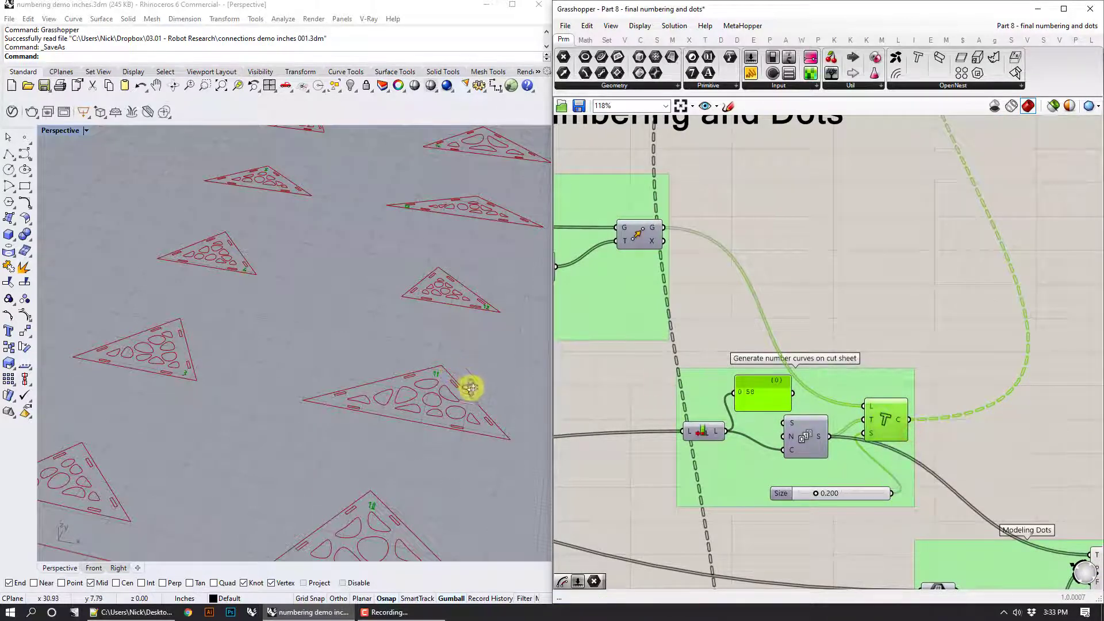
{"action": "left_click", "coordinate": [902, 332]}
Step: Inspect the number placement on the flat triangles and the numbering position group that controls it
{"action": "right_click_drag", "start_coordinate": [801, 317], "coordinate": [878, 322]}
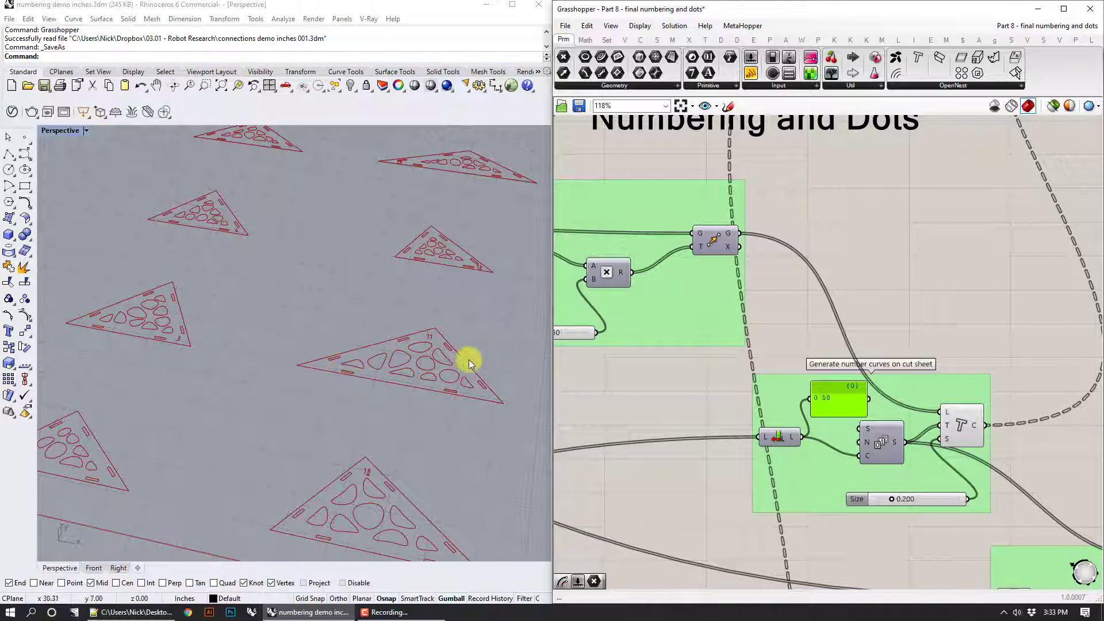
{"action": "scroll", "coordinate": [332, 373], "scroll_direction": "up", "scroll_amount": 3}
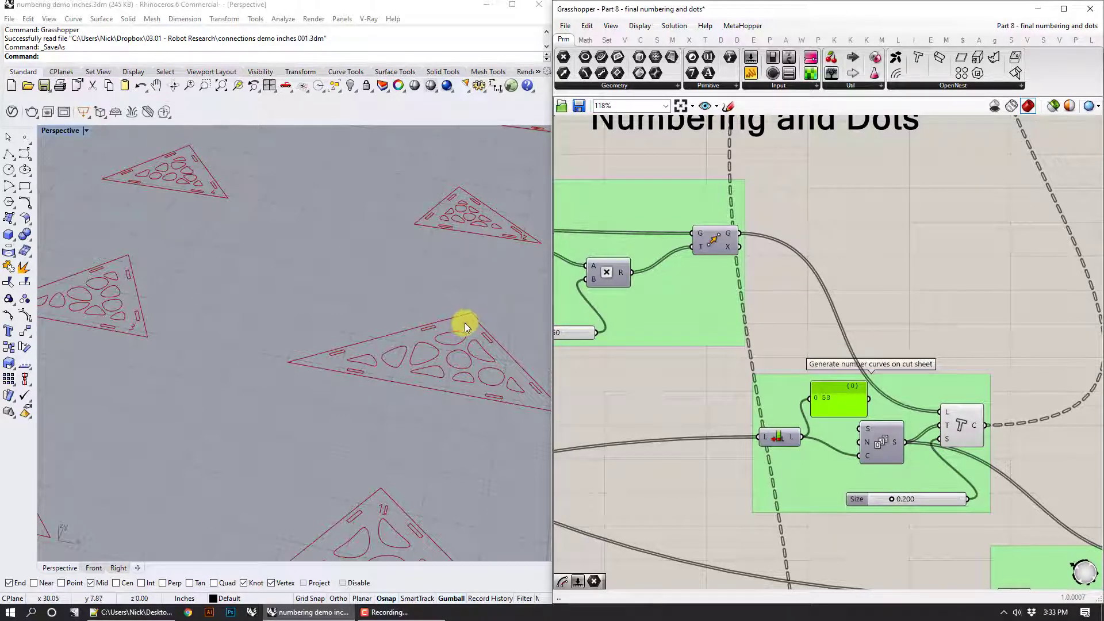
{"action": "scroll", "coordinate": [742, 351], "scroll_direction": "down", "scroll_amount": 4}
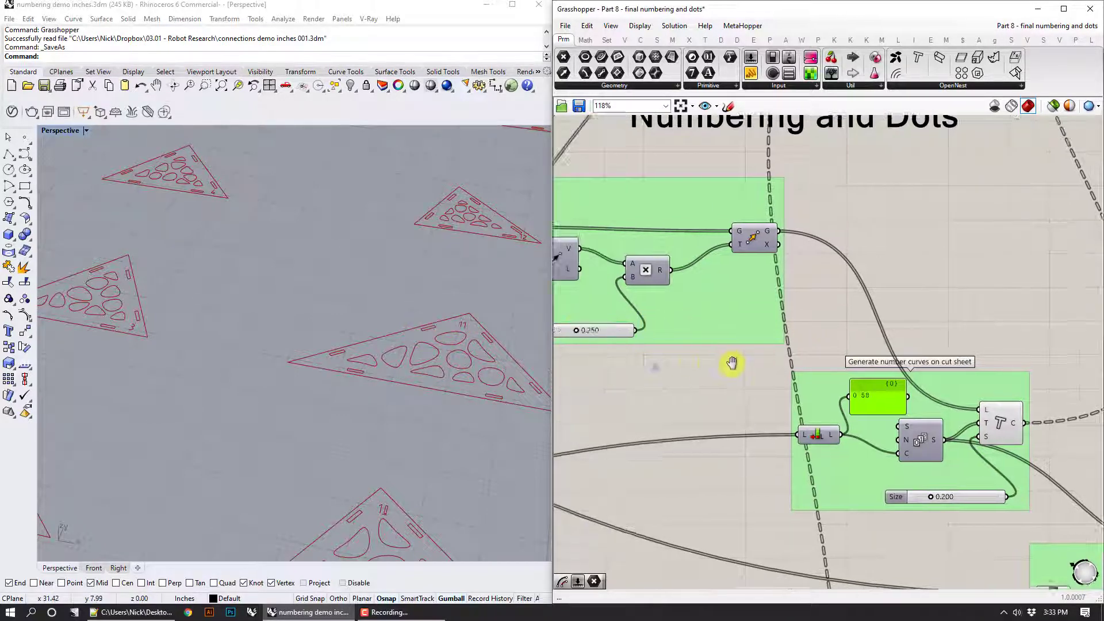
{"action": "right_click_drag", "start_coordinate": [772, 375], "coordinate": [965, 421]}
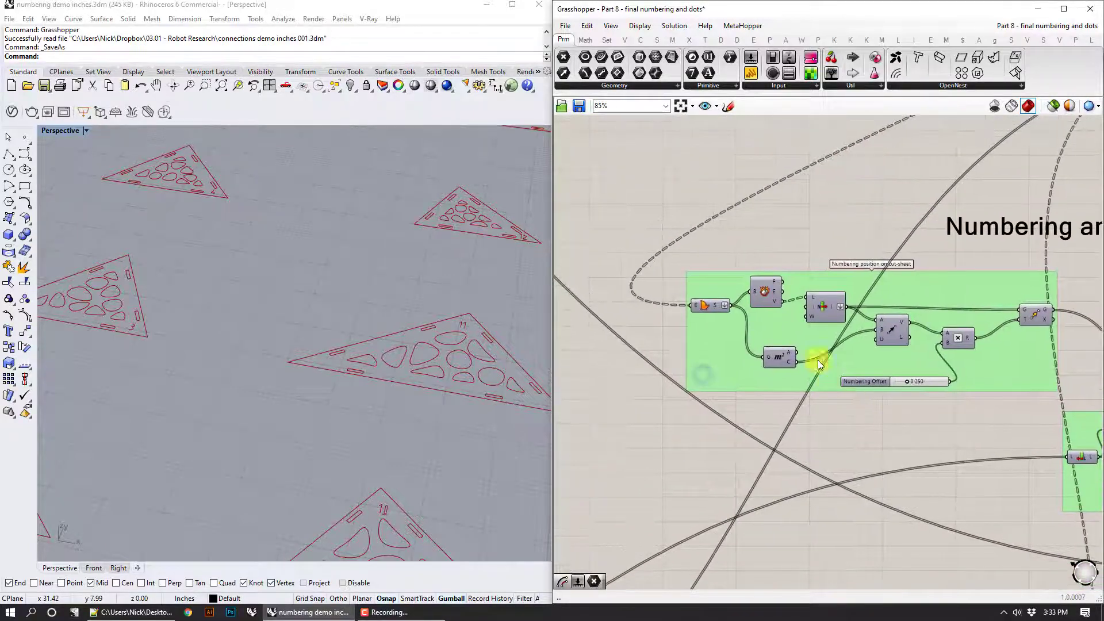
Step: Examine the "Curves to Bake" group and highlight the triangle outlines by selecting its uppermost component
{"action": "right_click_drag", "start_coordinate": [857, 320], "coordinate": [675, 492]}
{"action": "right_click_drag", "start_coordinate": [862, 322], "coordinate": [673, 459]}
{"action": "scroll", "coordinate": [899, 316], "scroll_direction": "down", "scroll_amount": 2}
{"action": "scroll", "coordinate": [914, 276], "scroll_direction": "up", "scroll_amount": 4}
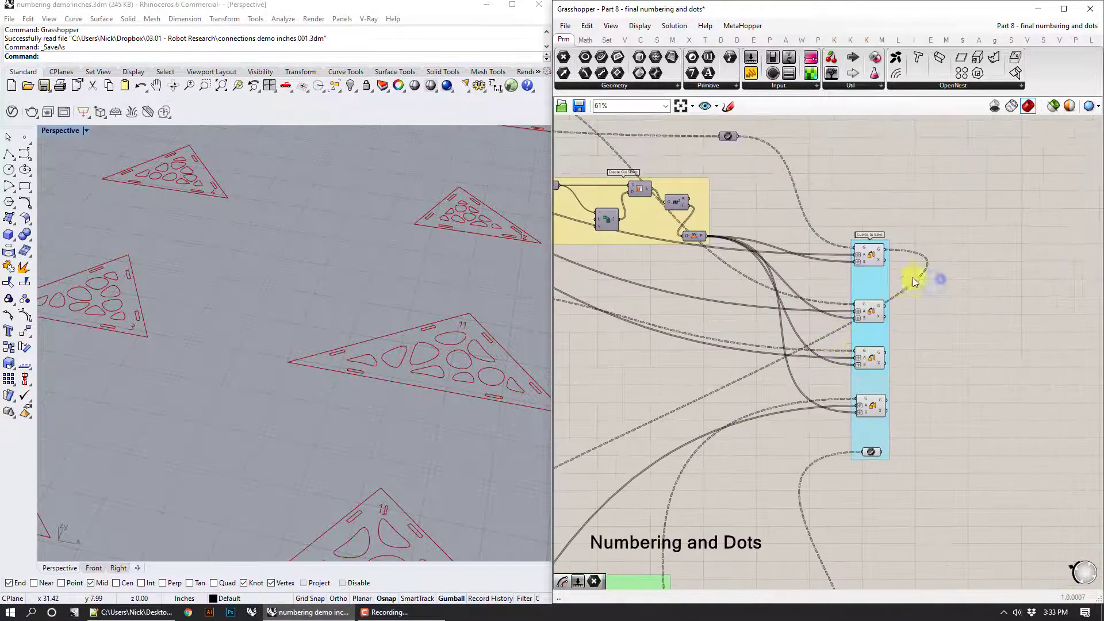
{"action": "right_click_drag", "start_coordinate": [919, 282], "coordinate": [950, 259]}
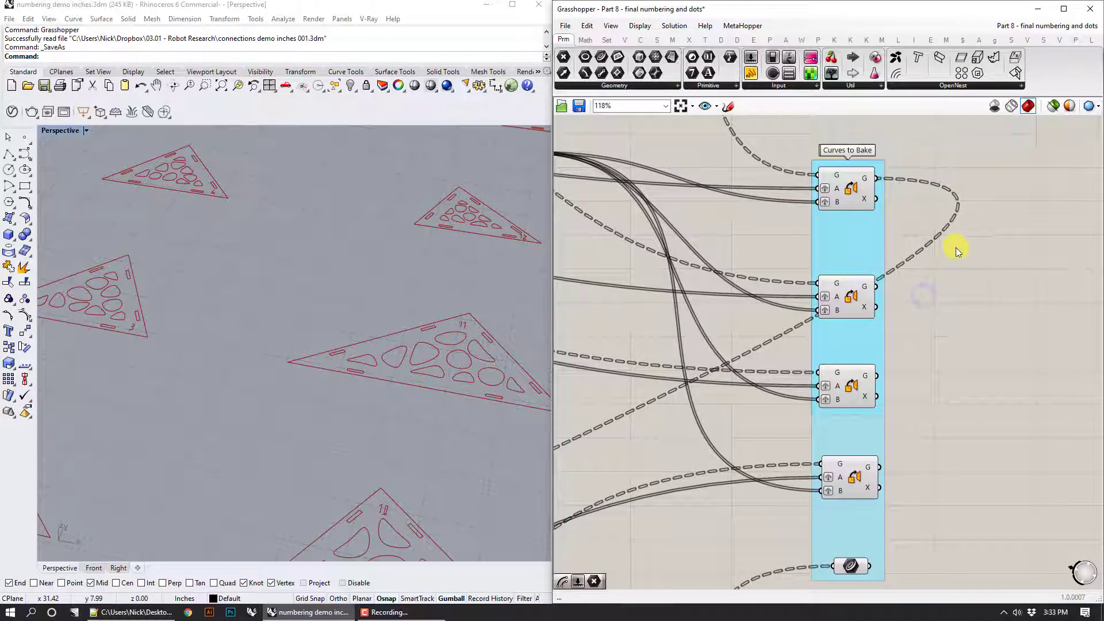
{"action": "left_click", "coordinate": [846, 184]}
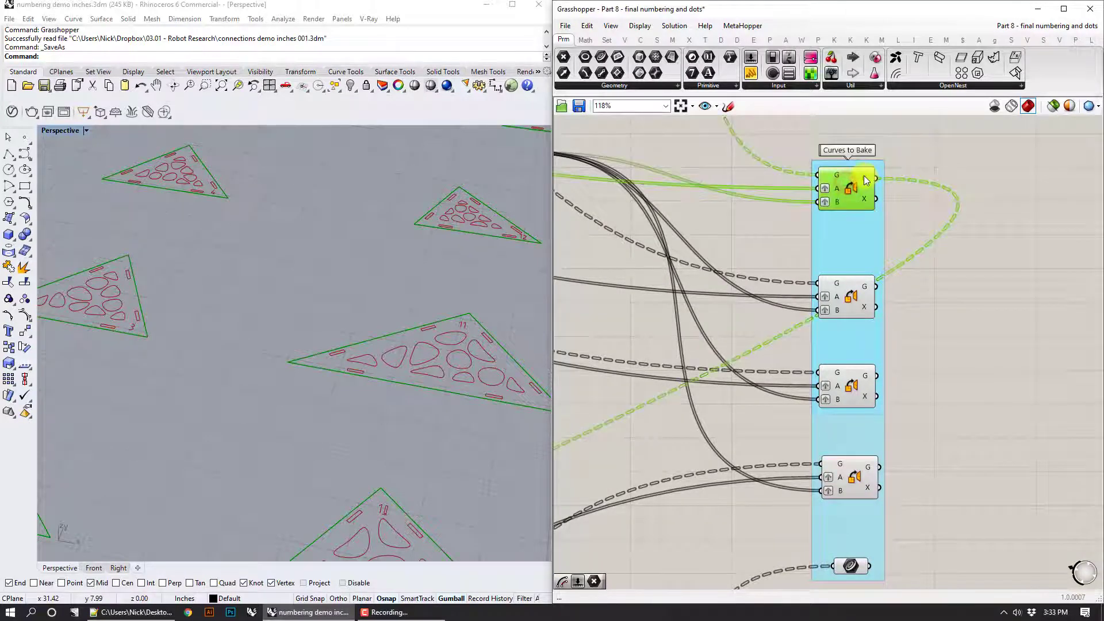
{"action": "mouse_move", "coordinate": [864, 184]}
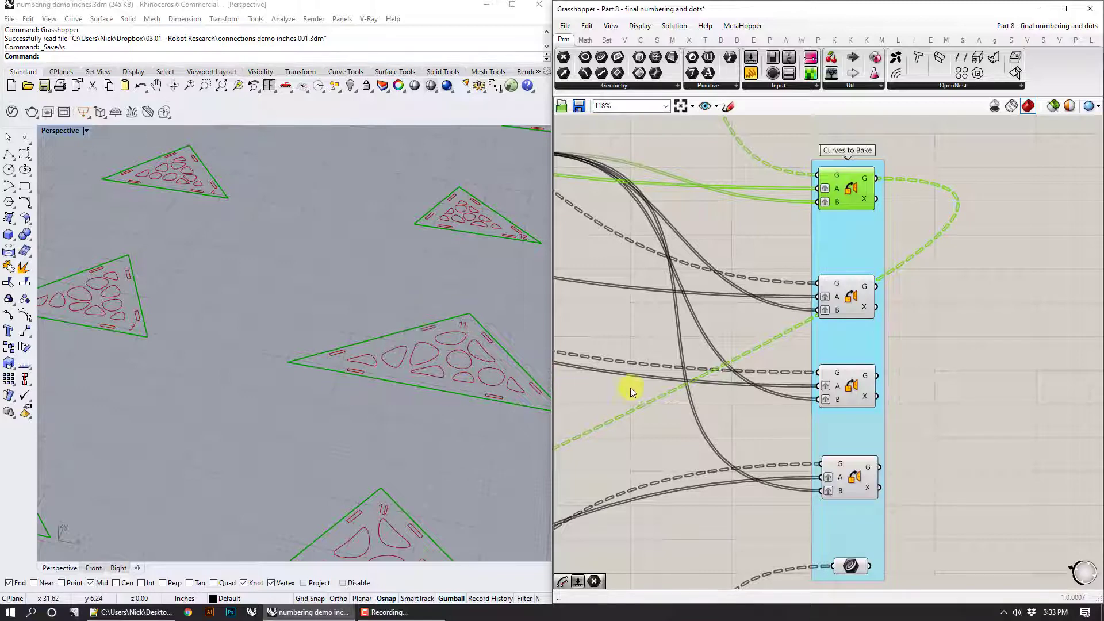
Step: Turn on the preview of the Boundary Surfaces component in the "Numbering position on cut-sheet" group
{"action": "scroll", "coordinate": [630, 388], "scroll_direction": "down", "scroll_amount": 6}
{"action": "scroll", "coordinate": [806, 378], "scroll_direction": "up", "scroll_amount": 6}
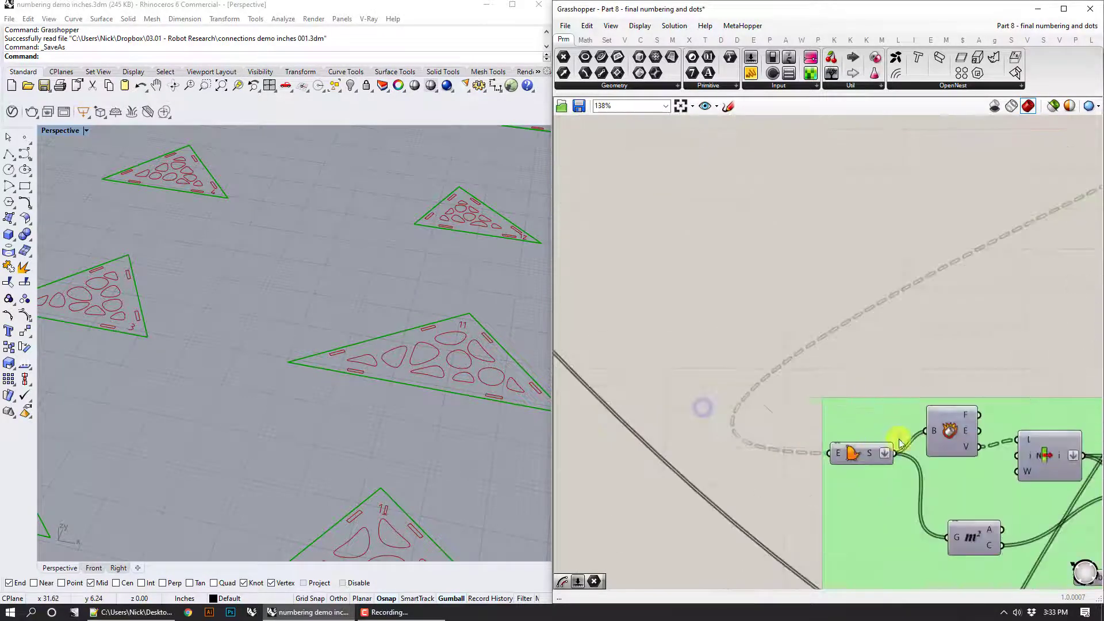
{"action": "right_click", "coordinate": [657, 360]}
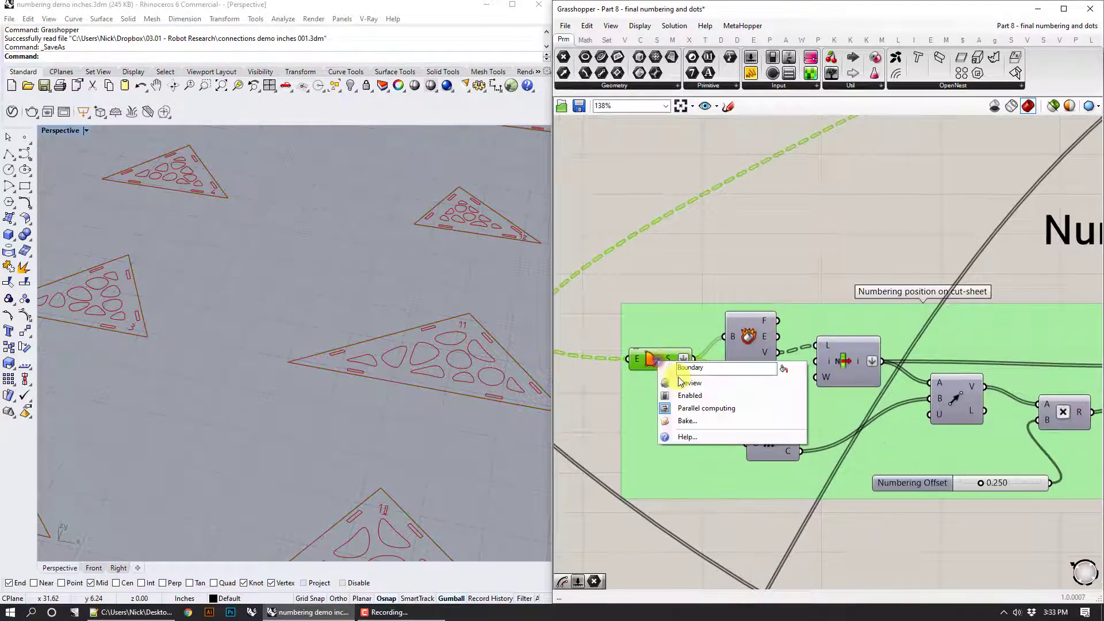
{"action": "left_click", "coordinate": [678, 377]}
{"action": "left_click", "coordinate": [755, 268]}
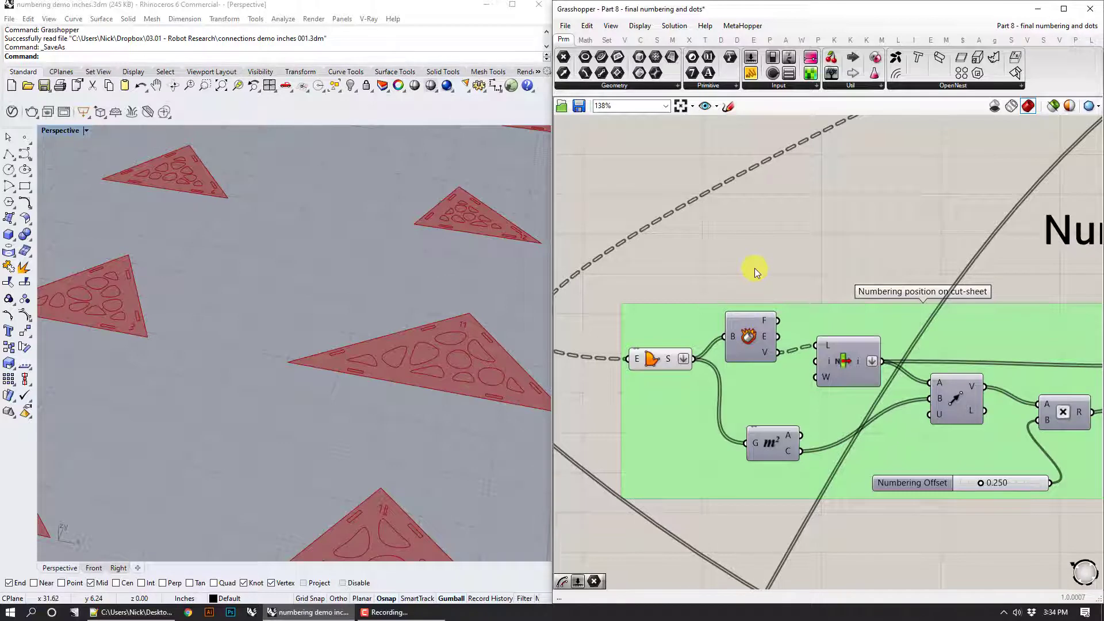
Step: Inspect the edge input and surface output of Boundary Surfaces and the vertices output of Deconstruct Brep
{"action": "mouse_move", "coordinate": [660, 362]}
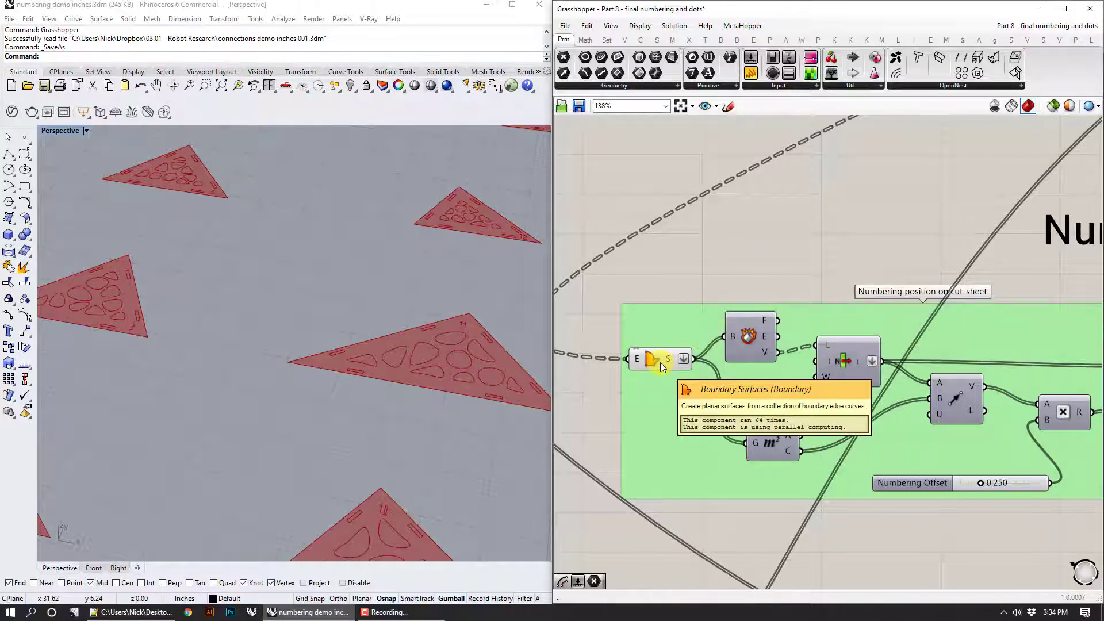
{"action": "left_click", "coordinate": [659, 362]}
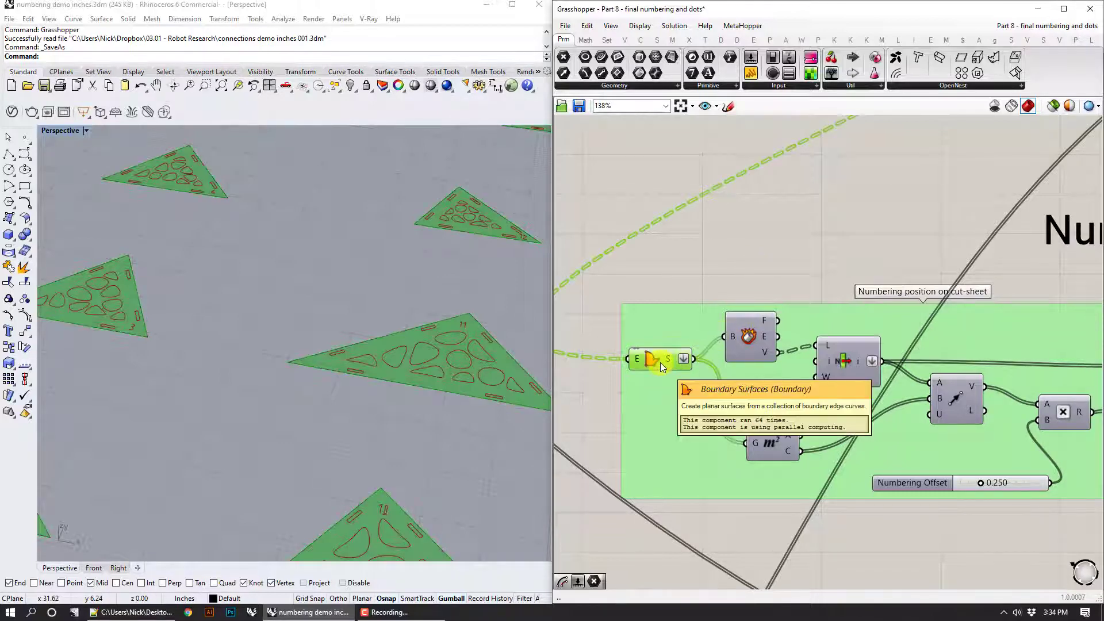
{"action": "mouse_move", "coordinate": [675, 358]}
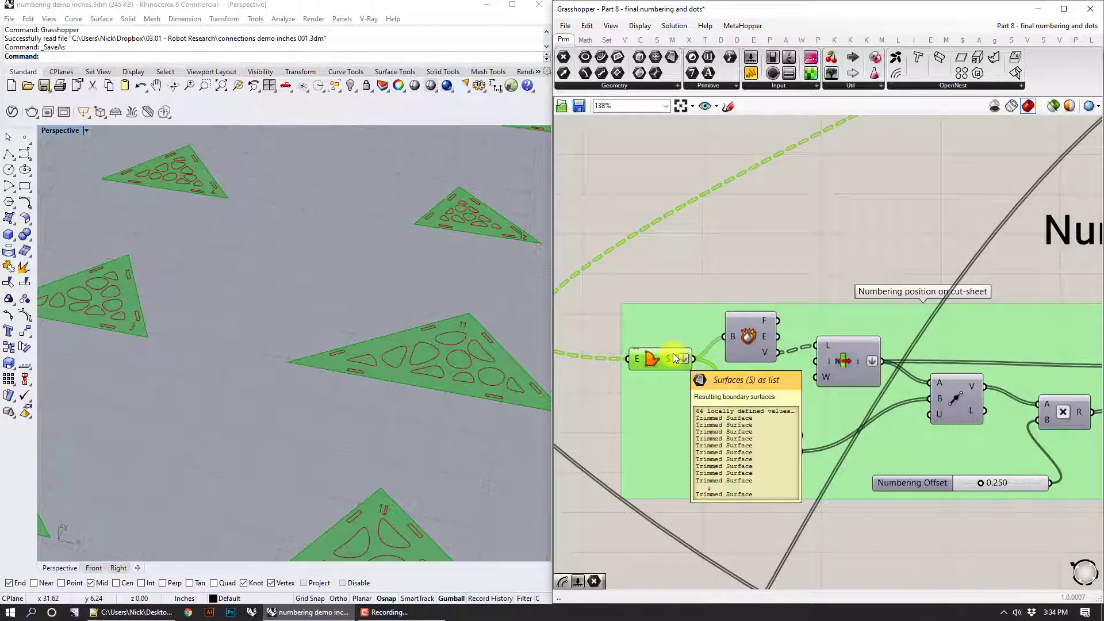
{"action": "mouse_move", "coordinate": [633, 361]}
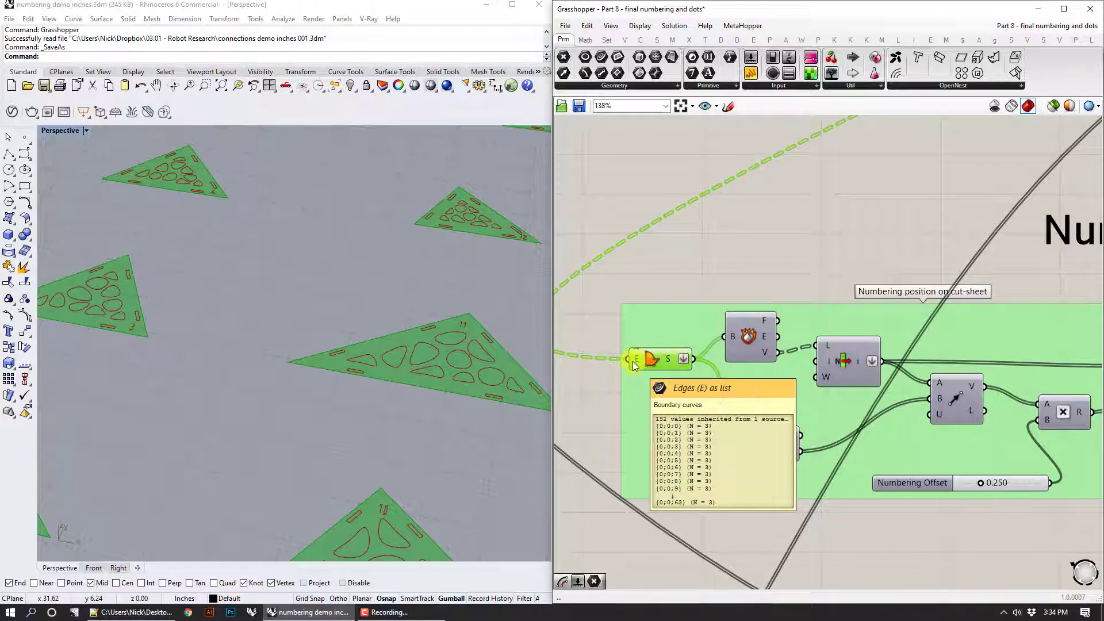
{"action": "left_click", "coordinate": [741, 338]}
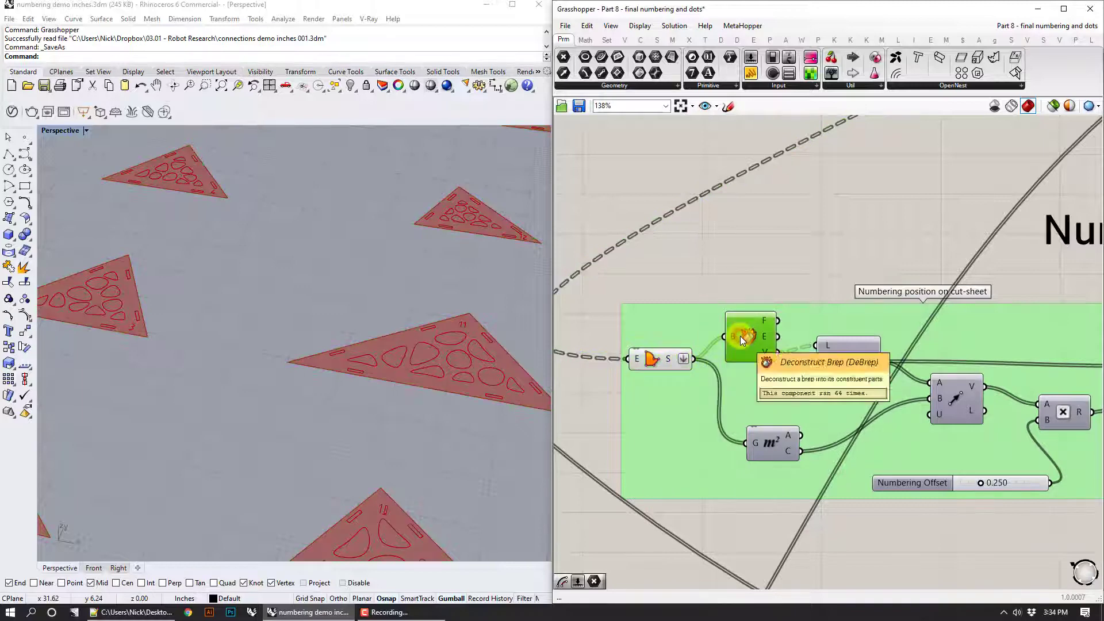
{"action": "mouse_move", "coordinate": [767, 354]}
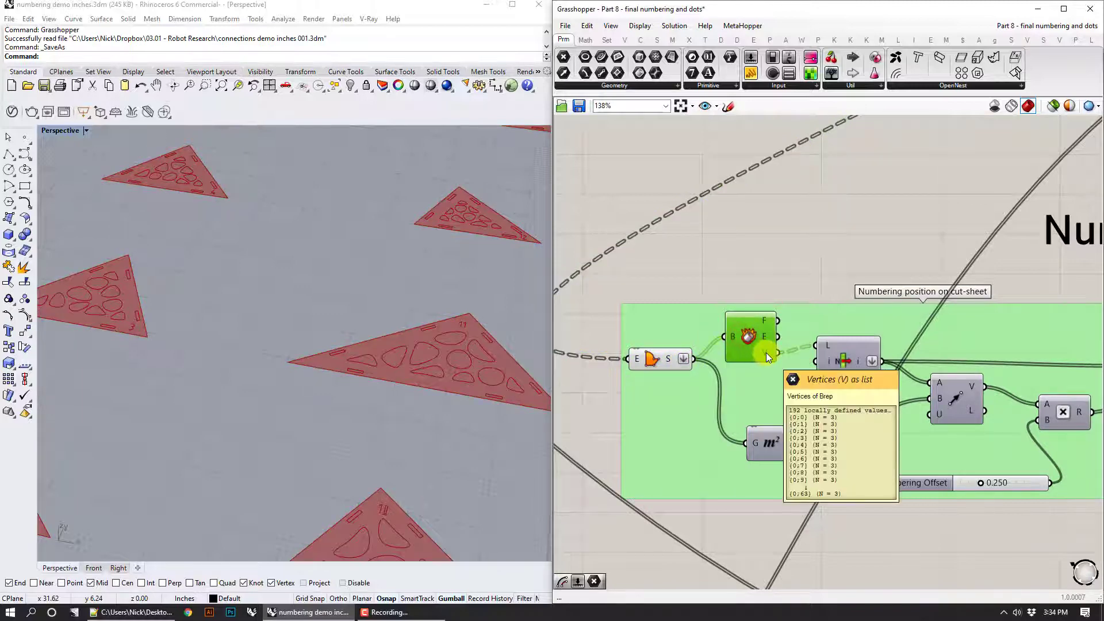
Step: Turn on the List Item component's preview and examine which corner it picks on the flat triangles
{"action": "left_click", "coordinate": [836, 351]}
{"action": "right_click", "coordinate": [836, 352]}
{"action": "left_click", "coordinate": [869, 374]}
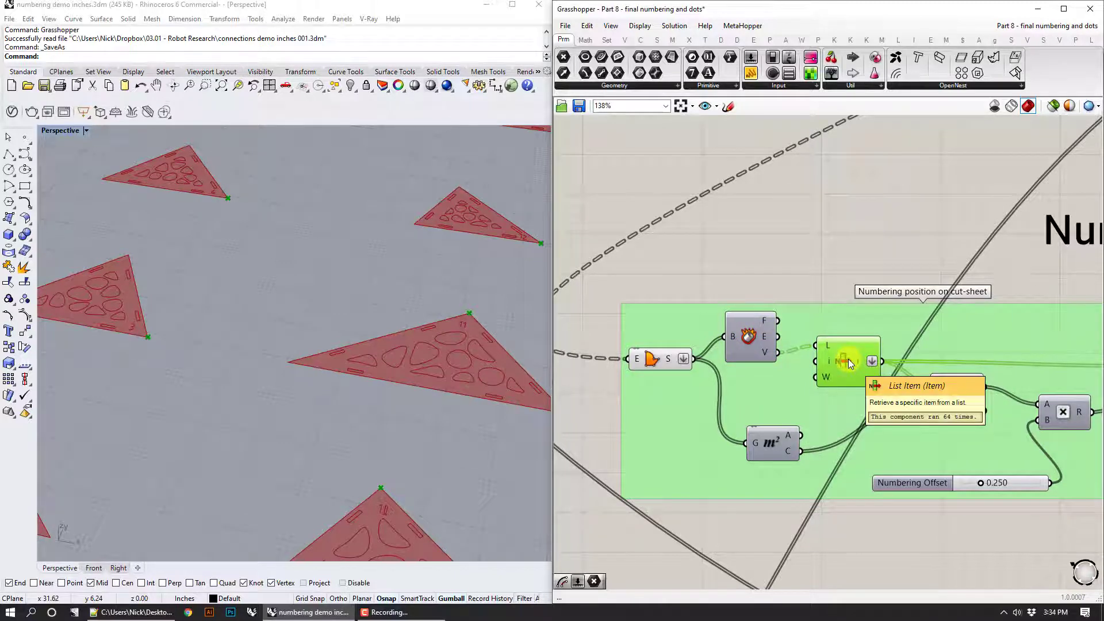
{"action": "left_click", "coordinate": [410, 339]}
{"action": "scroll", "coordinate": [414, 340], "scroll_direction": "down", "scroll_amount": 6}
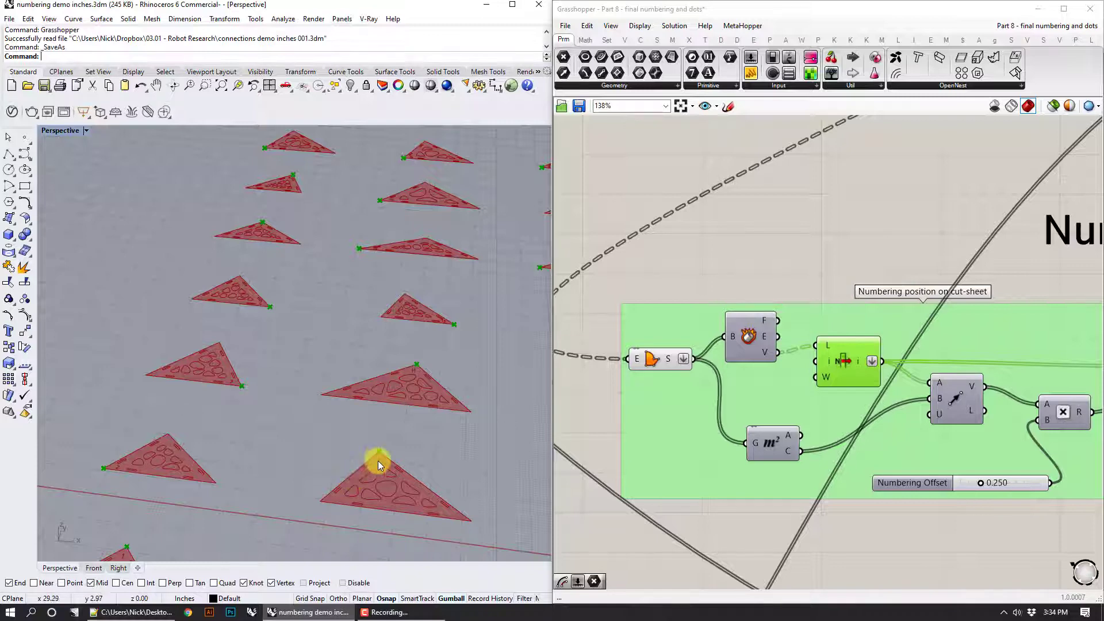
{"action": "scroll", "coordinate": [377, 460], "scroll_direction": "up", "scroll_amount": 3}
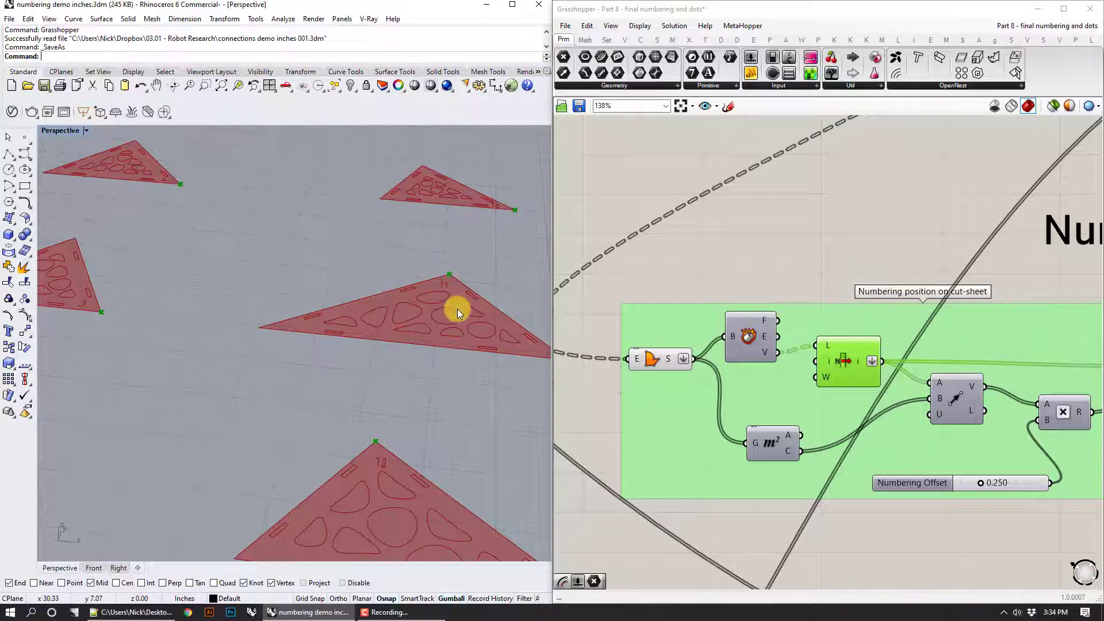
Step: Check the Vector 2Pt component and turn on the preview of the Area component that feeds it the triangle centroids
{"action": "right_click_drag", "start_coordinate": [822, 282], "coordinate": [727, 242]}
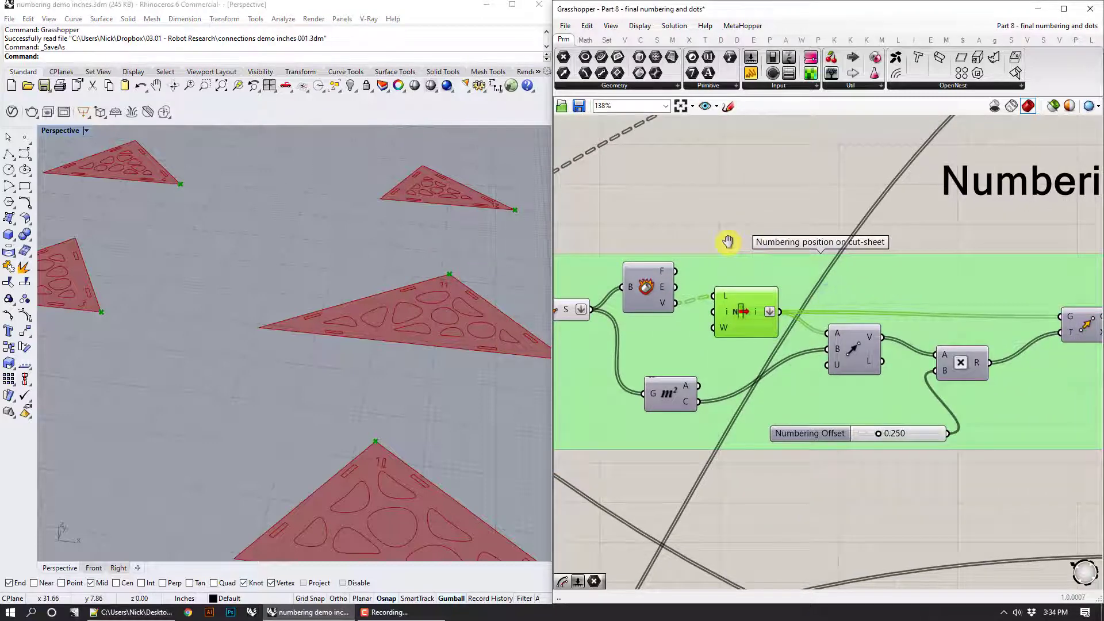
{"action": "right_click_drag", "start_coordinate": [964, 375], "coordinate": [921, 361]}
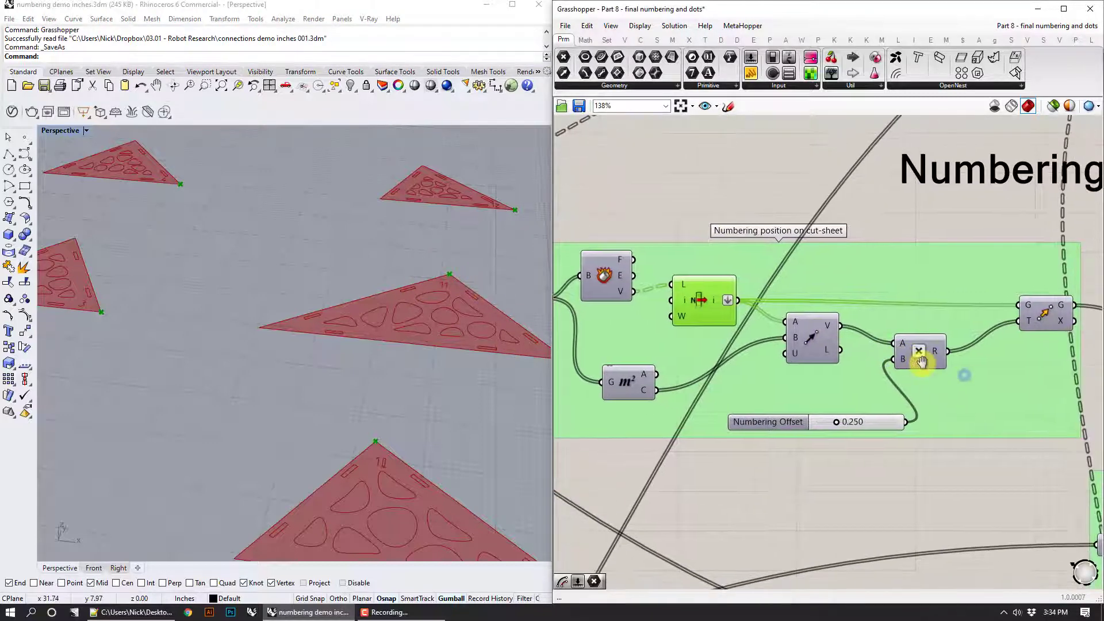
{"action": "scroll", "coordinate": [921, 361], "scroll_direction": "down", "scroll_amount": 2}
{"action": "scroll", "coordinate": [833, 330], "scroll_direction": "up", "scroll_amount": 2}
{"action": "left_click", "coordinate": [851, 355]}
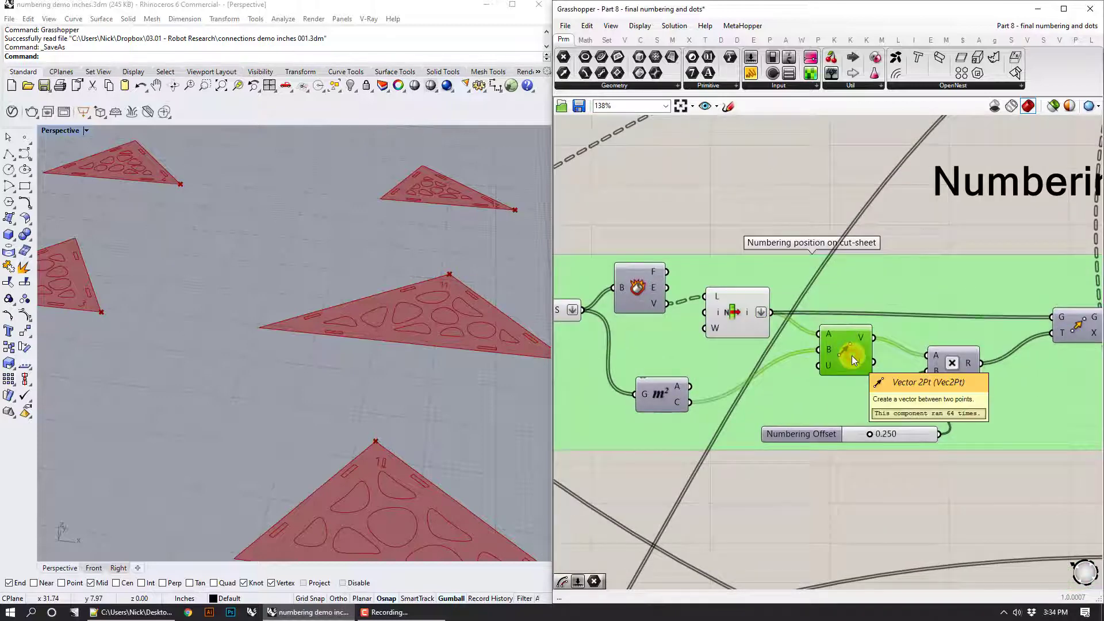
{"action": "left_click", "coordinate": [661, 395]}
{"action": "right_click", "coordinate": [672, 397]}
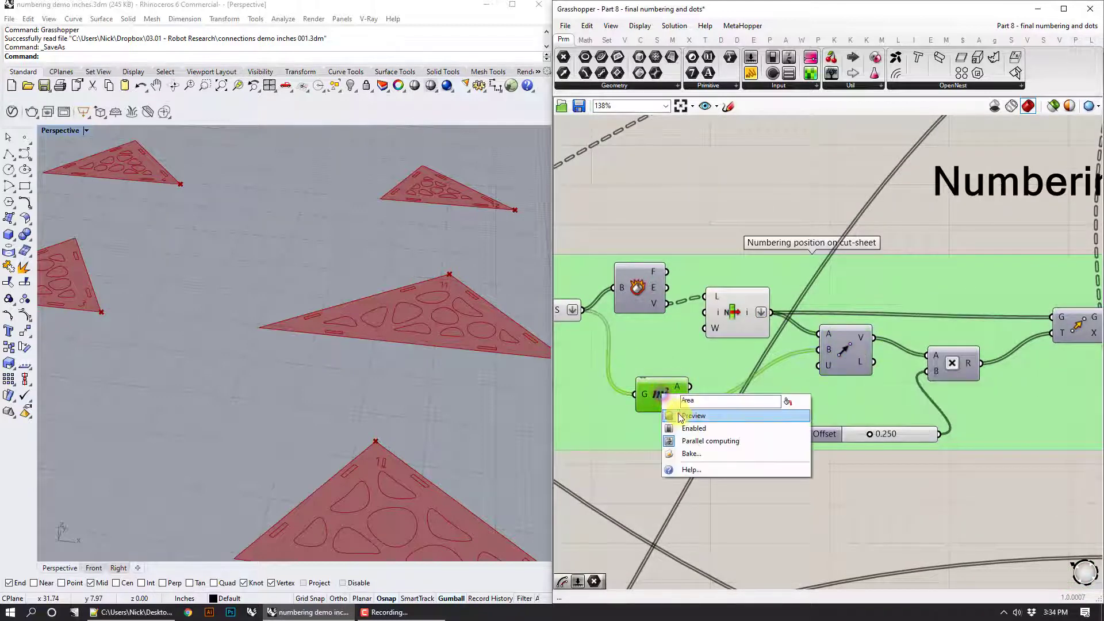
{"action": "left_click", "coordinate": [455, 342]}
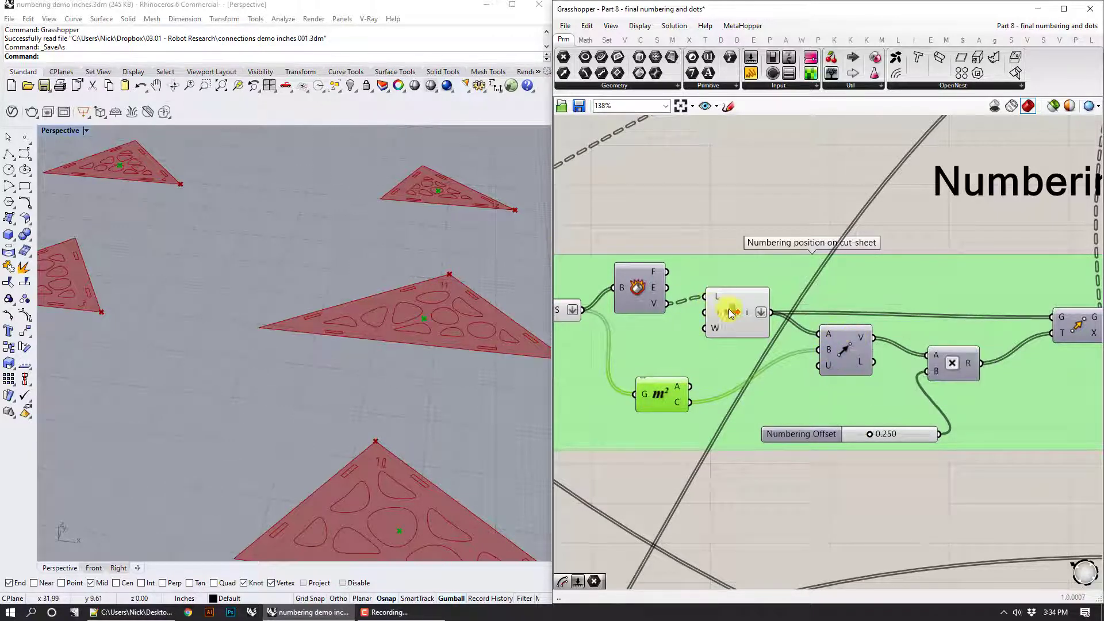
Step: Follow the numbering vector from the List Item corner points and Area centroids through Vector 2Pt to the multiplication component
{"action": "left_click", "coordinate": [747, 312]}
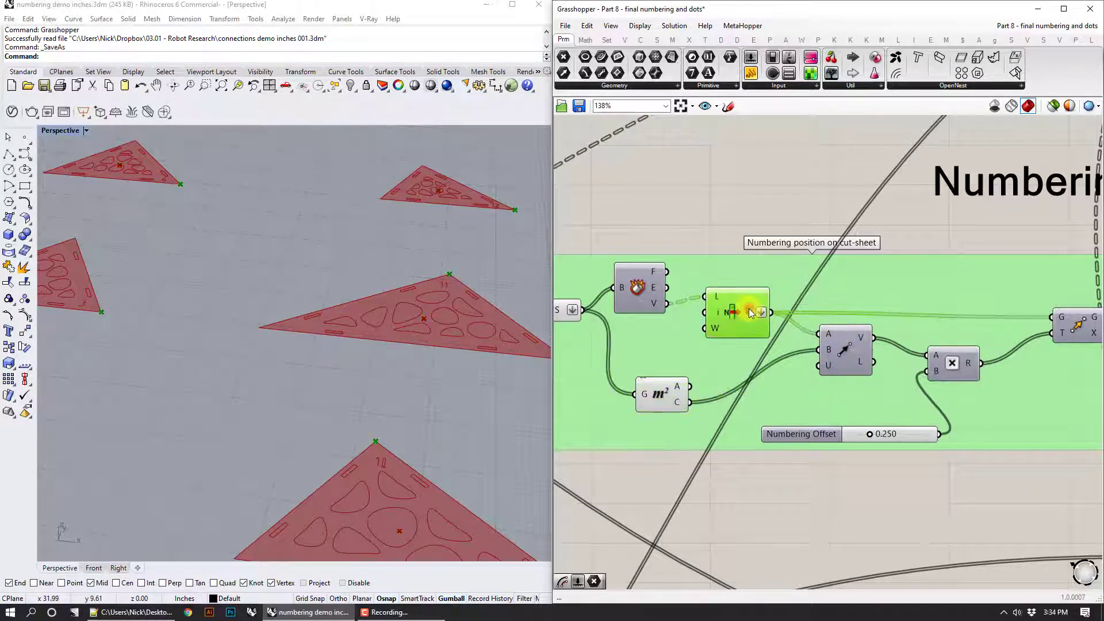
{"action": "left_click", "coordinate": [664, 394]}
{"action": "right_click_drag", "start_coordinate": [772, 368], "coordinate": [618, 365]}
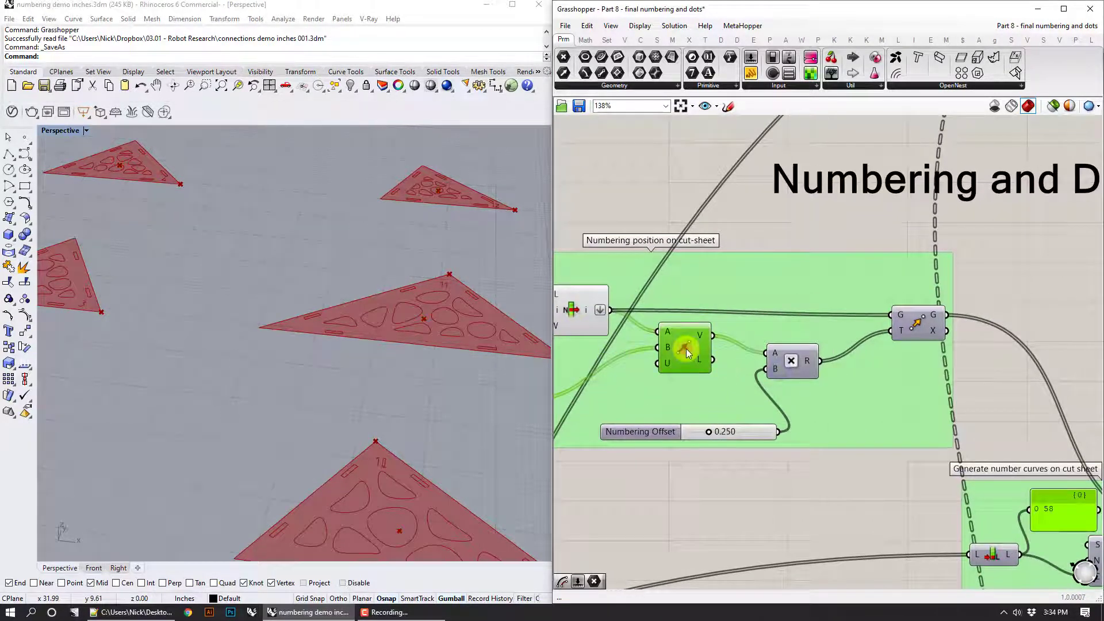
{"action": "left_click", "coordinate": [799, 360]}
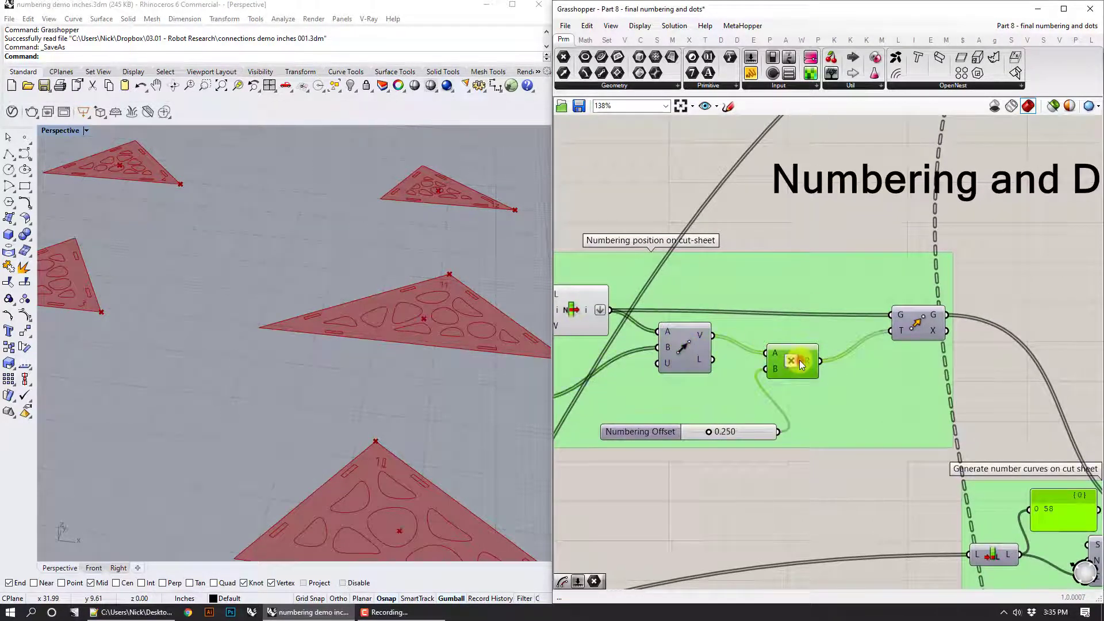
Step: Turn on the preview of the Move component at the end of the numbering position group
{"action": "left_click", "coordinate": [913, 317]}
{"action": "right_click", "coordinate": [913, 316]}
{"action": "left_click", "coordinate": [929, 339]}
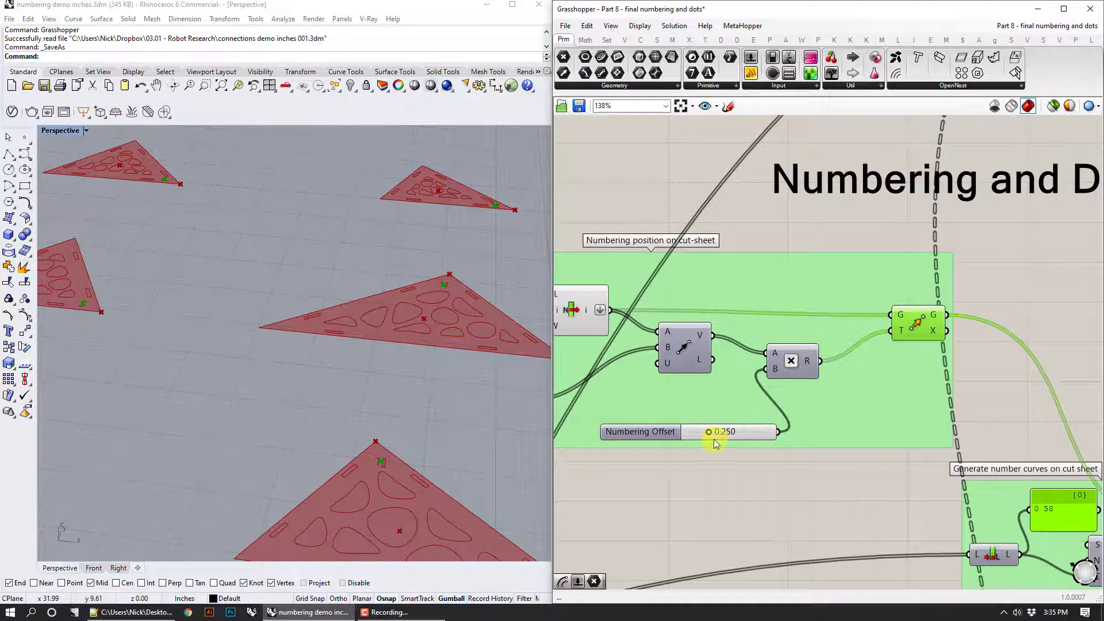
Step: Try a Numbering Offset of 0.582 and compare the moved points with the List Item corners and Area centroids
{"action": "left_click_drag", "start_coordinate": [722, 430], "coordinate": [740, 424]}
{"action": "right_click_drag", "start_coordinate": [669, 338], "coordinate": [745, 328]}
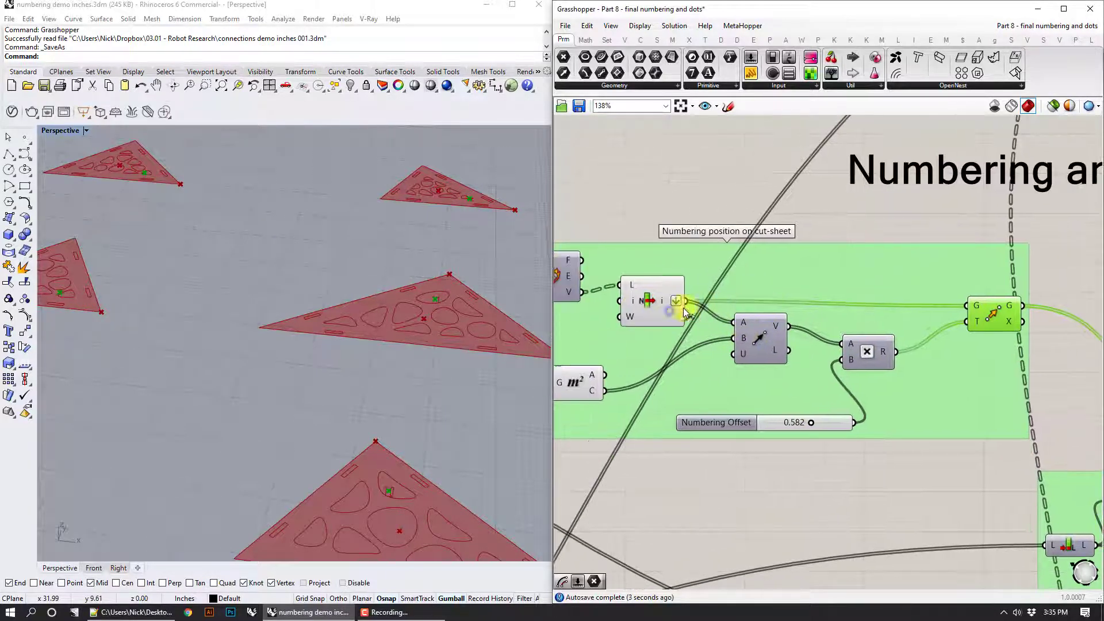
{"action": "left_click", "coordinate": [661, 303]}
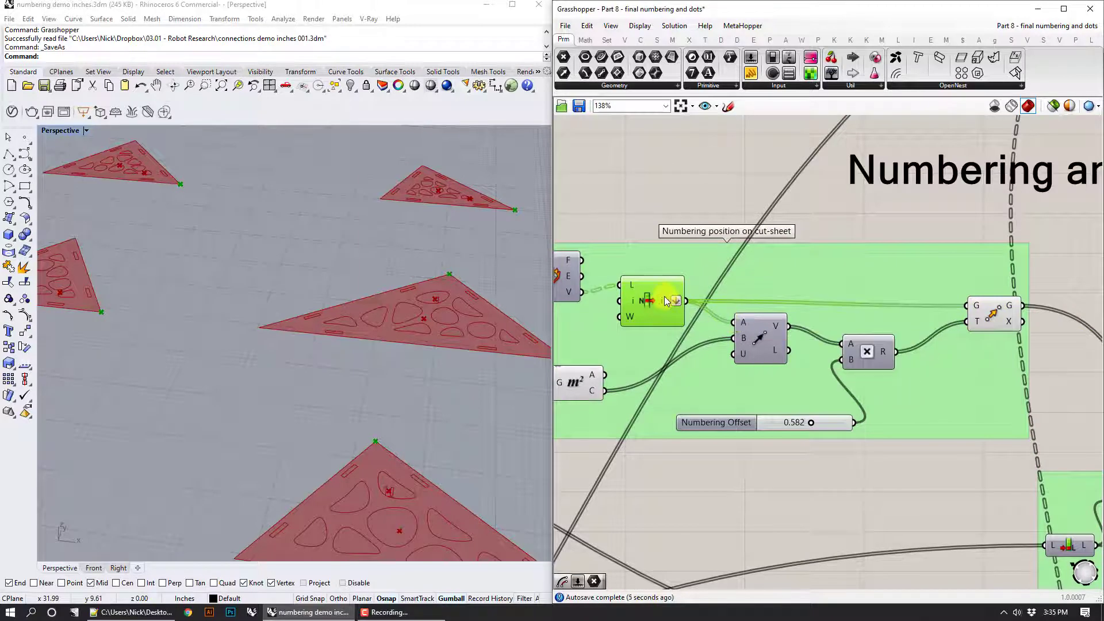
{"action": "mouse_move", "coordinate": [664, 295]}
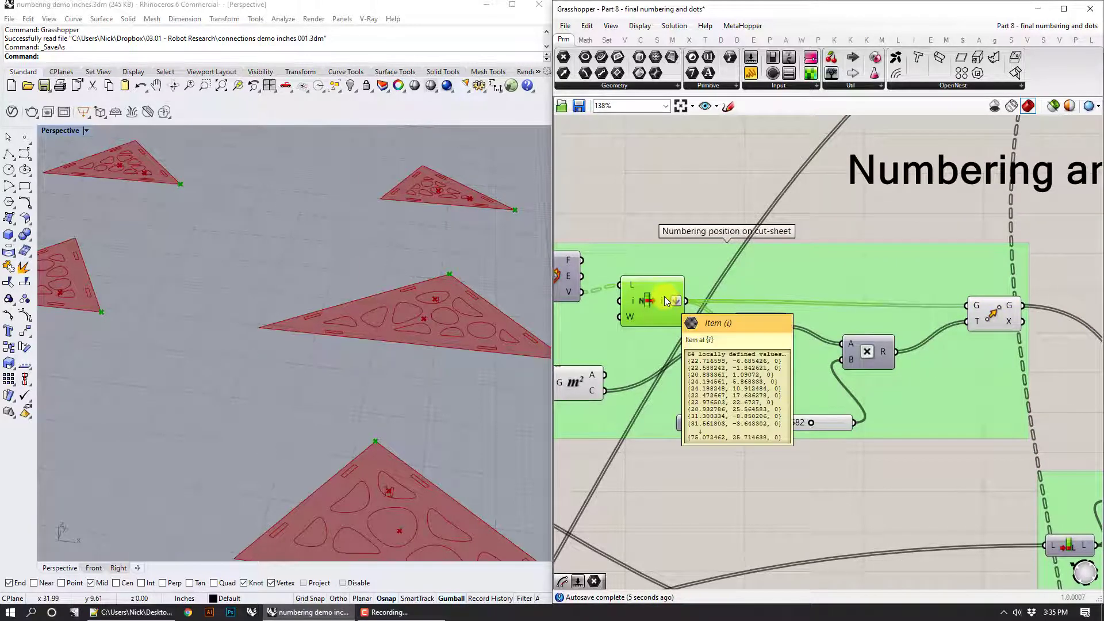
{"action": "left_click", "coordinate": [576, 380]}
Step: Set the Numbering Offset slider to 0.25
{"action": "double_click", "coordinate": [797, 424]}
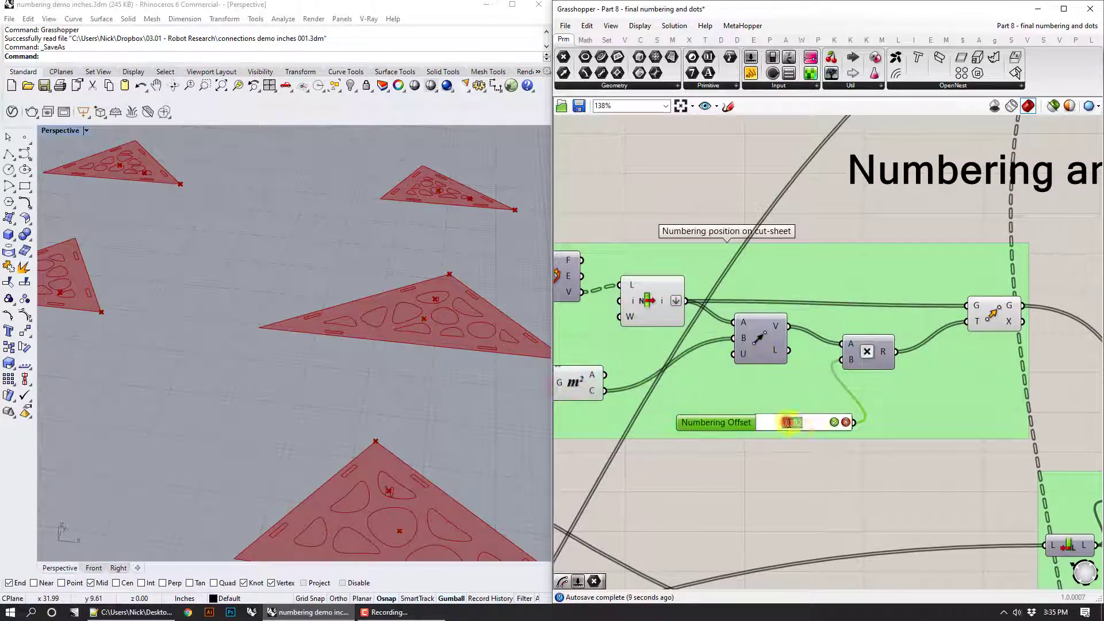
{"action": "type", "text": ".25"}
{"action": "key", "text": "Return"}
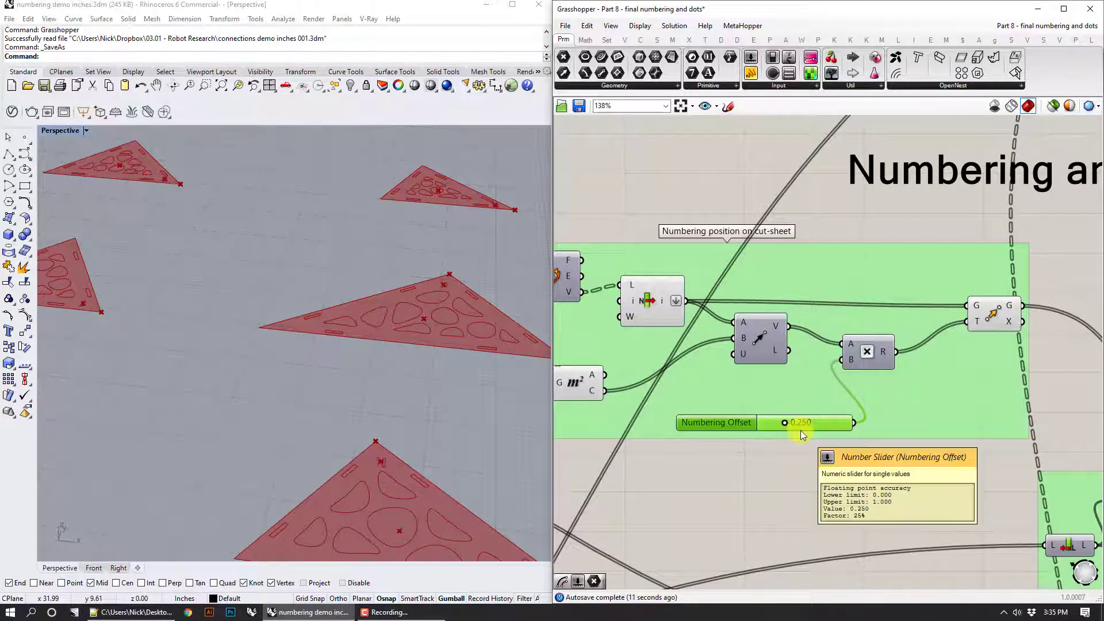
Step: Turn off the previews of the List Item and Area components in the numbering position group
{"action": "left_click", "coordinate": [643, 184]}
{"action": "left_click", "coordinate": [647, 299]}
{"action": "right_click", "coordinate": [647, 300]}
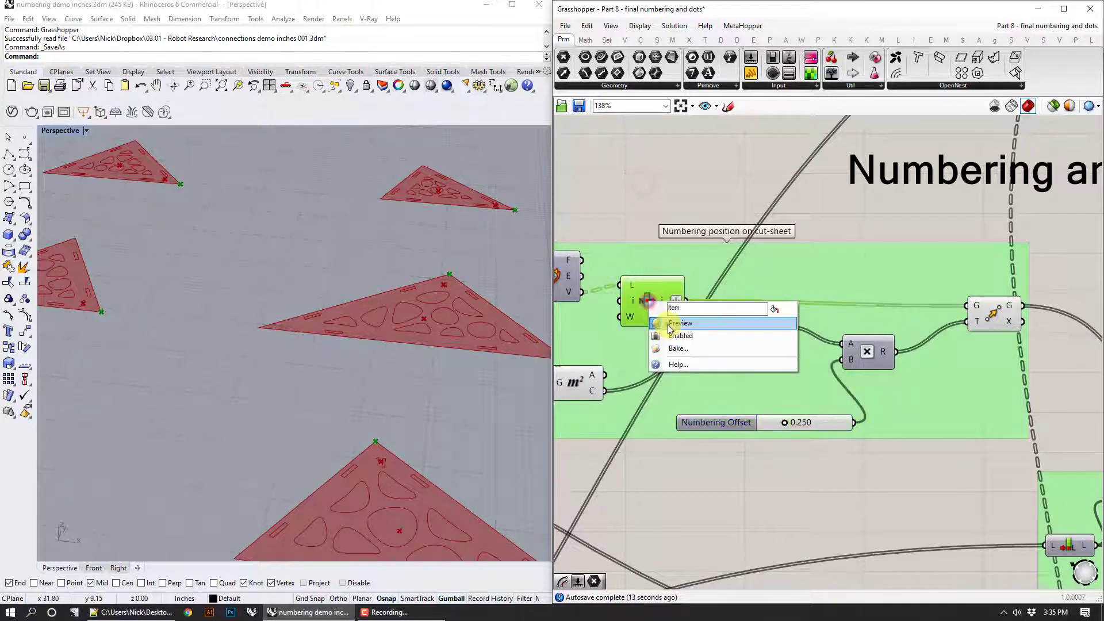
{"action": "left_click", "coordinate": [668, 323]}
{"action": "right_click_drag", "start_coordinate": [667, 329], "coordinate": [709, 331]}
{"action": "left_click", "coordinate": [627, 382]}
{"action": "right_click", "coordinate": [628, 381]}
{"action": "left_click", "coordinate": [651, 404]}
Step: Select the Move component and examine its numbering point up close on a flat triangle
{"action": "right_click_drag", "start_coordinate": [908, 360], "coordinate": [713, 416]}
{"action": "left_click", "coordinate": [840, 376]}
{"action": "right_click_drag", "start_coordinate": [907, 428], "coordinate": [840, 380]}
{"action": "right_click_drag", "start_coordinate": [461, 499], "coordinate": [451, 287], "text": "shift"}
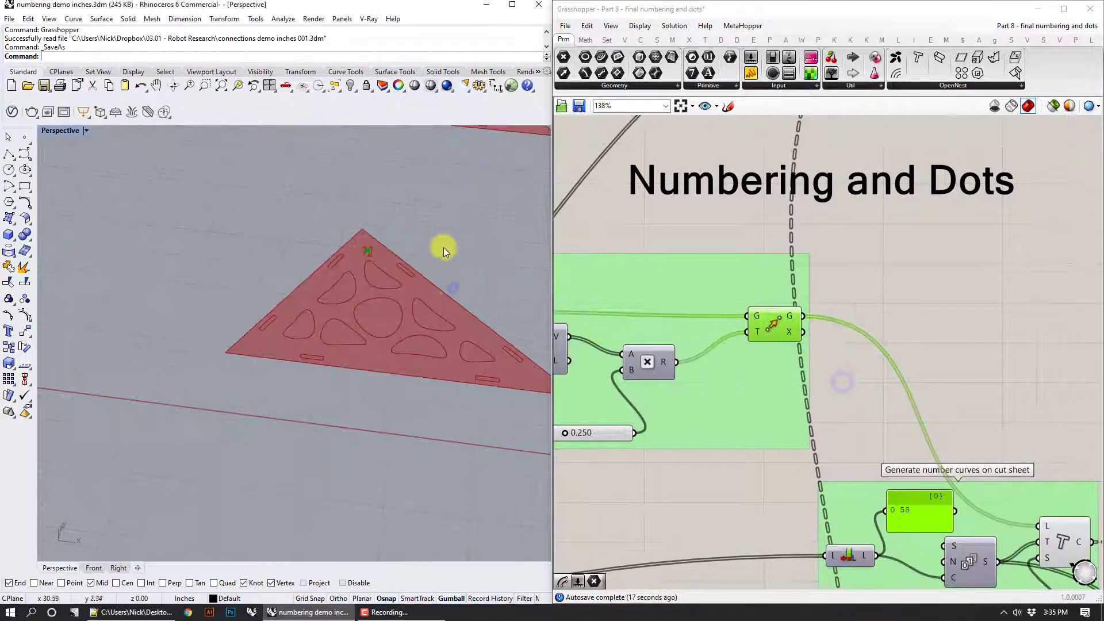
{"action": "scroll", "coordinate": [367, 226], "scroll_direction": "up", "scroll_amount": 2}
Step: Move the Text component slightly upward in the "Generate number curves on cut sheet" group
{"action": "right_click_drag", "start_coordinate": [941, 406], "coordinate": [833, 279]}
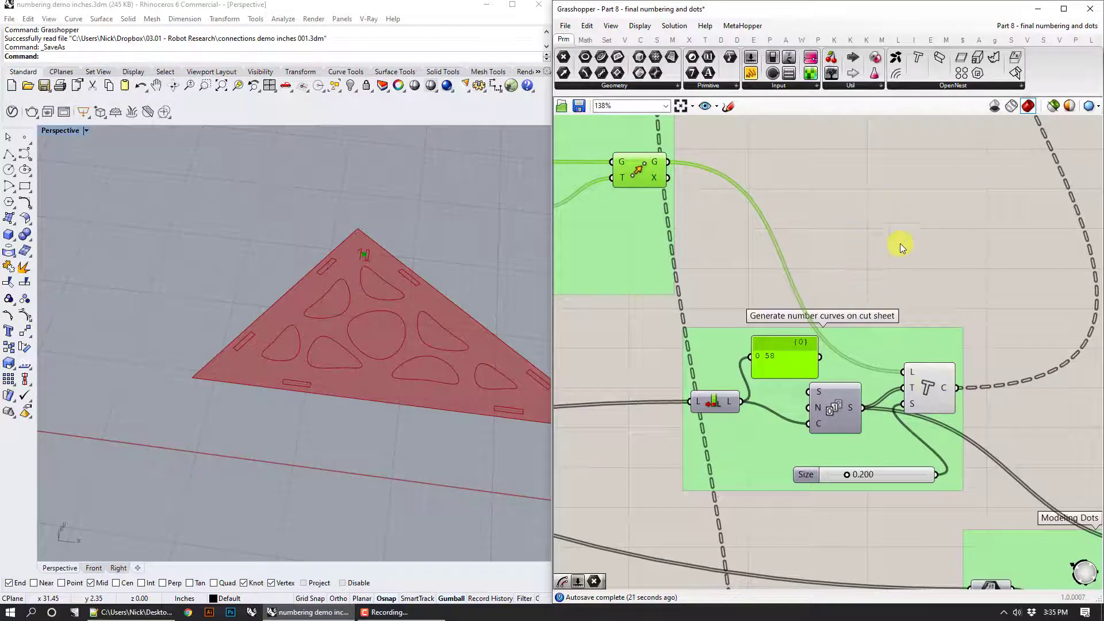
{"action": "left_click", "coordinate": [925, 391]}
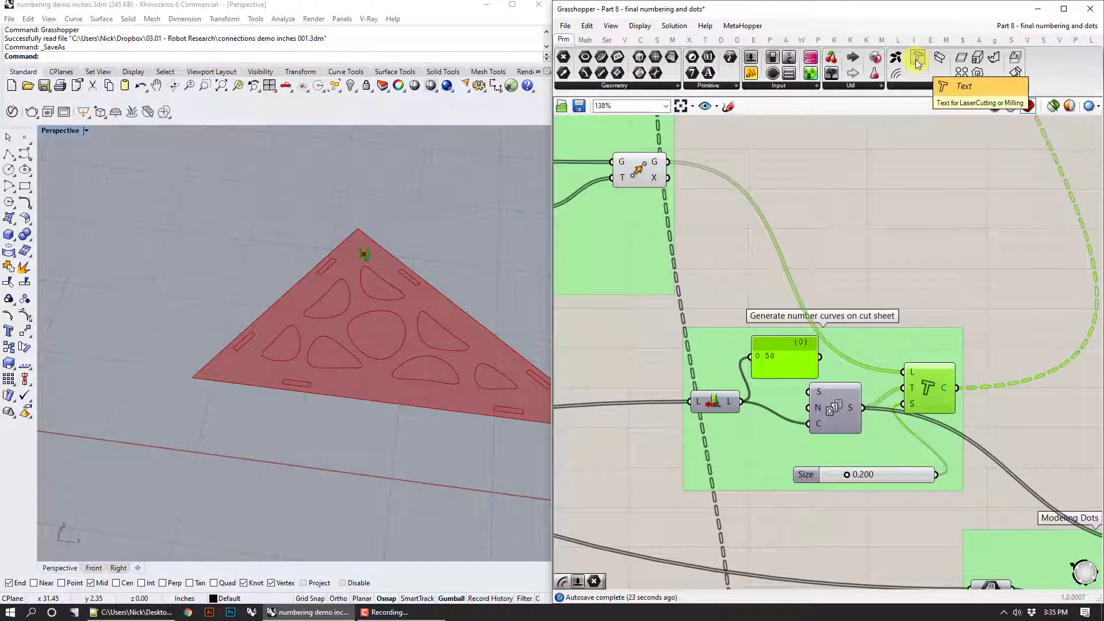
{"action": "left_click_drag", "start_coordinate": [929, 378], "coordinate": [942, 358]}
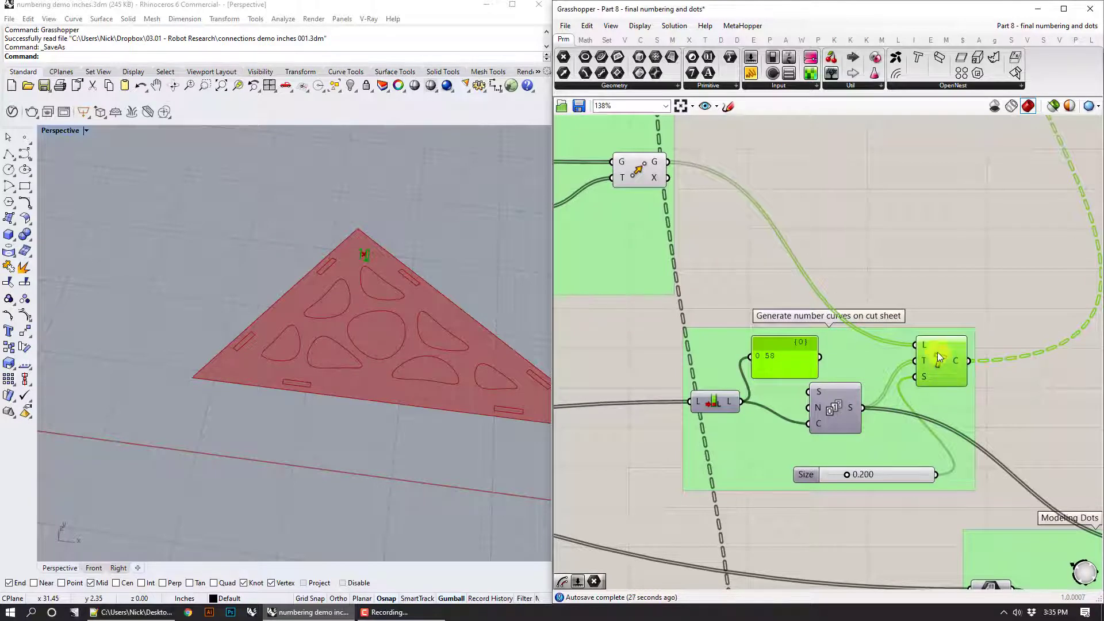
Step: Turn off the preview of the Move component in the numbering position group
{"action": "left_click", "coordinate": [643, 164]}
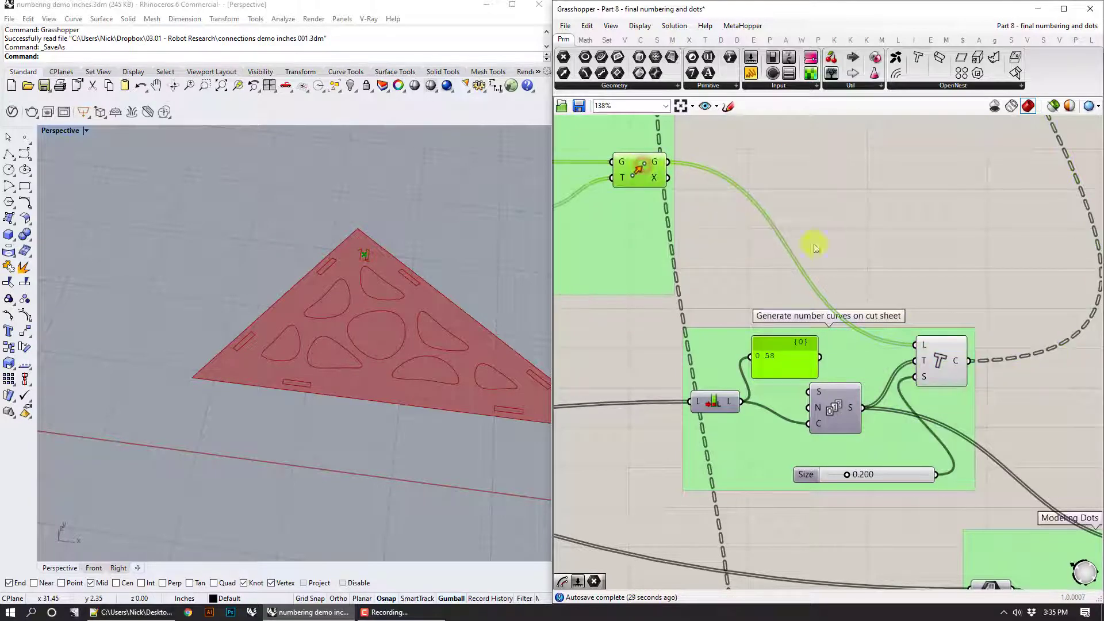
{"action": "right_click", "coordinate": [633, 167]}
{"action": "left_click", "coordinate": [647, 186]}
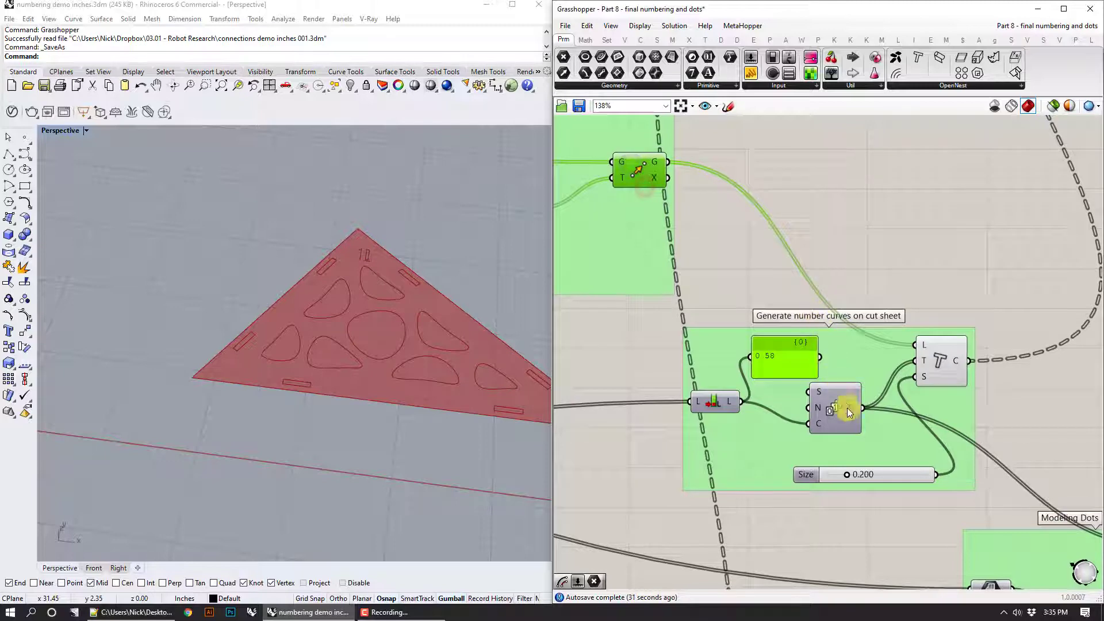
Step: Trace the List Length input back to the Brep parameter ahead of the Model Pattern groups and select it
{"action": "right_click_drag", "start_coordinate": [767, 409], "coordinate": [954, 382]}
{"action": "scroll", "coordinate": [894, 404], "scroll_direction": "down", "scroll_amount": 4}
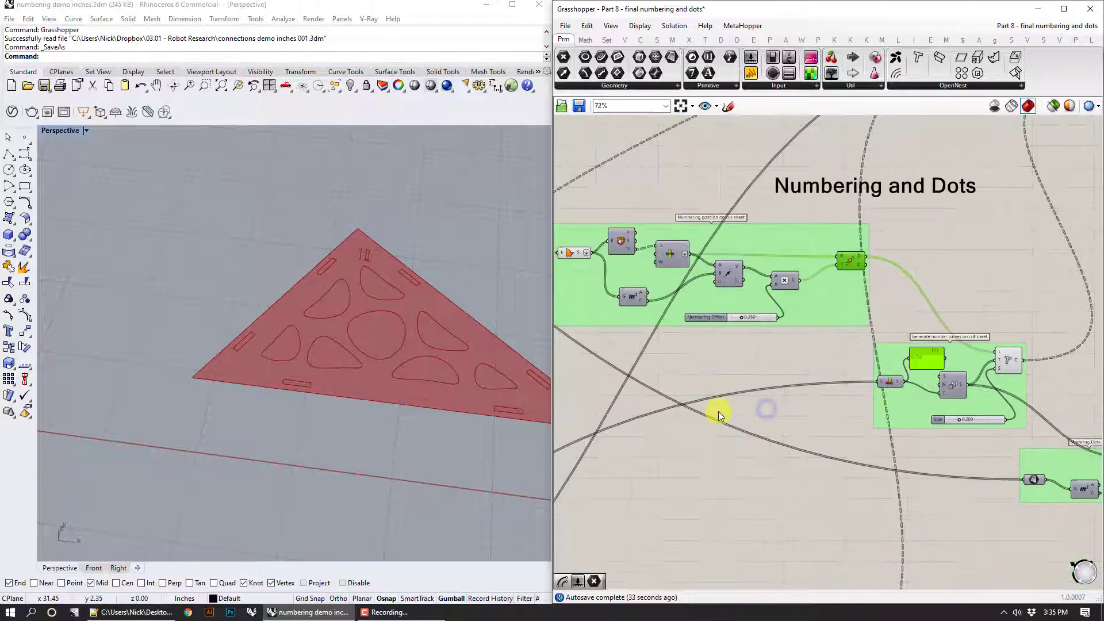
{"action": "right_click_drag", "start_coordinate": [718, 411], "coordinate": [982, 345]}
{"action": "right_click_drag", "start_coordinate": [748, 426], "coordinate": [819, 389]}
{"action": "scroll", "coordinate": [819, 389], "scroll_direction": "down", "scroll_amount": 2}
{"action": "right_click_drag", "start_coordinate": [717, 450], "coordinate": [1011, 340]}
{"action": "scroll", "coordinate": [1011, 340], "scroll_direction": "down", "scroll_amount": 1}
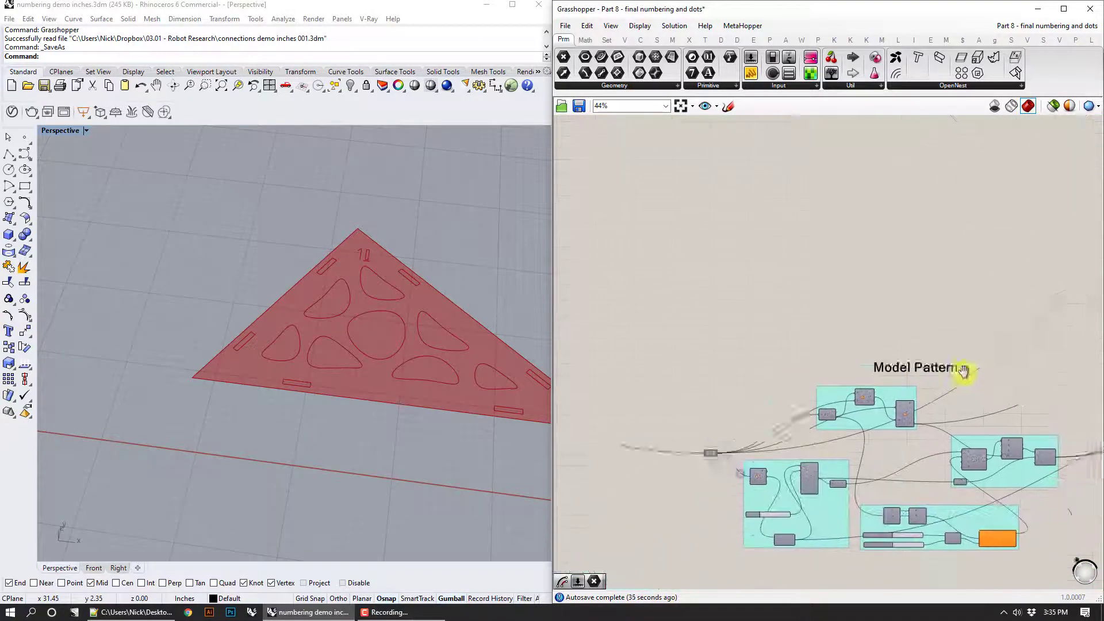
{"action": "right_click_drag", "start_coordinate": [742, 473], "coordinate": [815, 407]}
{"action": "scroll", "coordinate": [796, 423], "scroll_direction": "up", "scroll_amount": 7}
{"action": "left_click", "coordinate": [819, 407]}
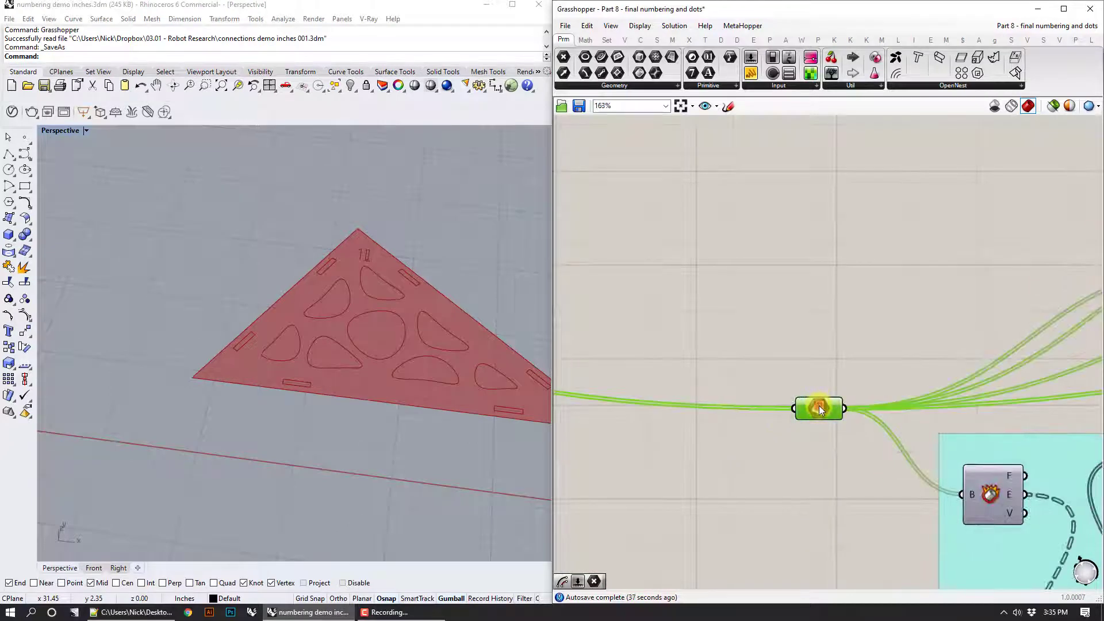
Step: Follow the Model Pattern parameter's wire upstream to the source Brep parameter at the start of the definition and select it
{"action": "scroll", "coordinate": [818, 405], "scroll_direction": "down", "scroll_amount": 9}
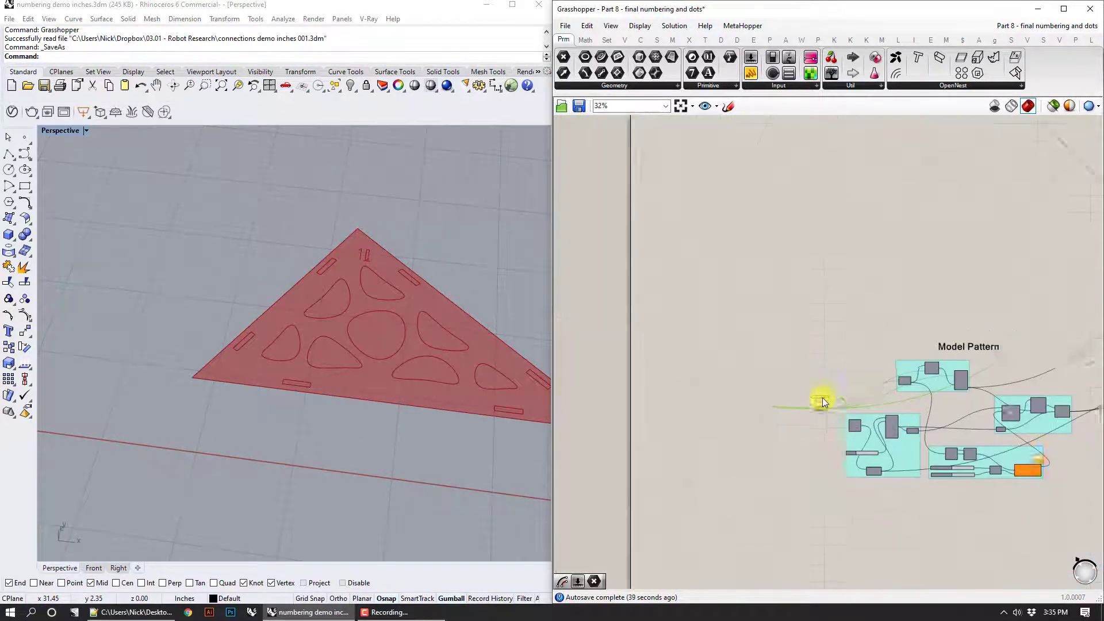
{"action": "right_click_drag", "start_coordinate": [801, 308], "coordinate": [845, 464]}
{"action": "right_click_drag", "start_coordinate": [870, 365], "coordinate": [849, 502]}
{"action": "scroll", "coordinate": [688, 170], "scroll_direction": "up", "scroll_amount": 5}
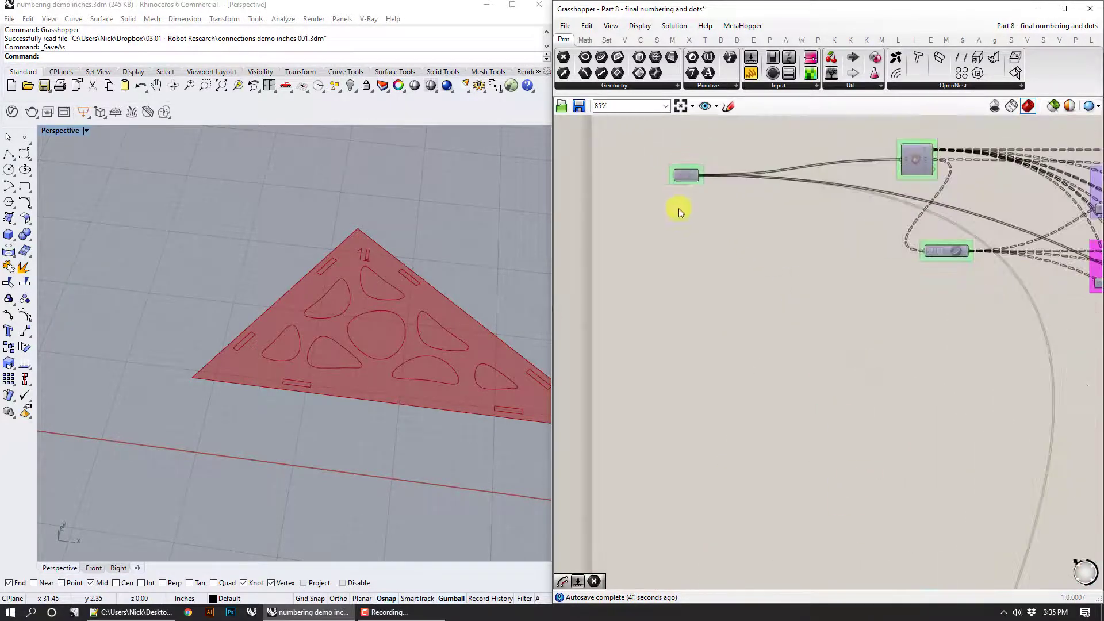
{"action": "left_click", "coordinate": [681, 178]}
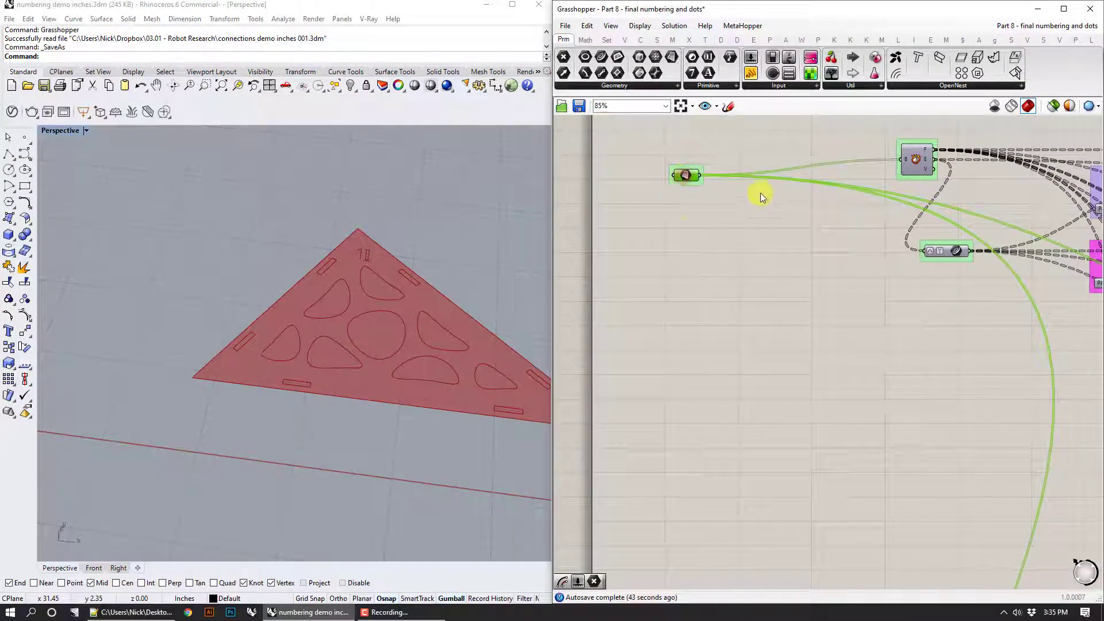
Step: Follow the source parameter's wire back down and reselect the Brep parameter feeding the Model Pattern groups
{"action": "scroll", "coordinate": [771, 319], "scroll_direction": "down", "scroll_amount": 4}
{"action": "right_click_drag", "start_coordinate": [808, 480], "coordinate": [786, 237]}
{"action": "right_click_drag", "start_coordinate": [850, 523], "coordinate": [777, 261]}
{"action": "scroll", "coordinate": [807, 448], "scroll_direction": "up", "scroll_amount": 3}
{"action": "left_click_drag", "start_coordinate": [844, 445], "coordinate": [828, 434]}
{"action": "scroll", "coordinate": [846, 333], "scroll_direction": "down", "scroll_amount": 3}
{"action": "right_click_drag", "start_coordinate": [845, 273], "coordinate": [862, 475]}
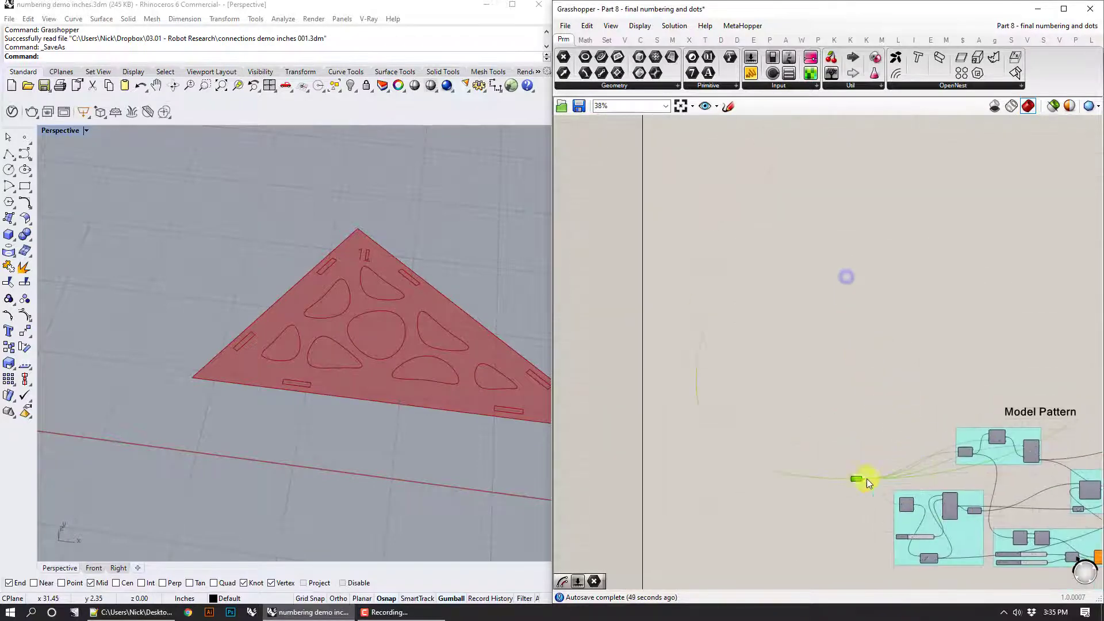
{"action": "right_click_drag", "start_coordinate": [803, 345], "coordinate": [833, 520]}
{"action": "right_click_drag", "start_coordinate": [830, 118], "coordinate": [721, 413]}
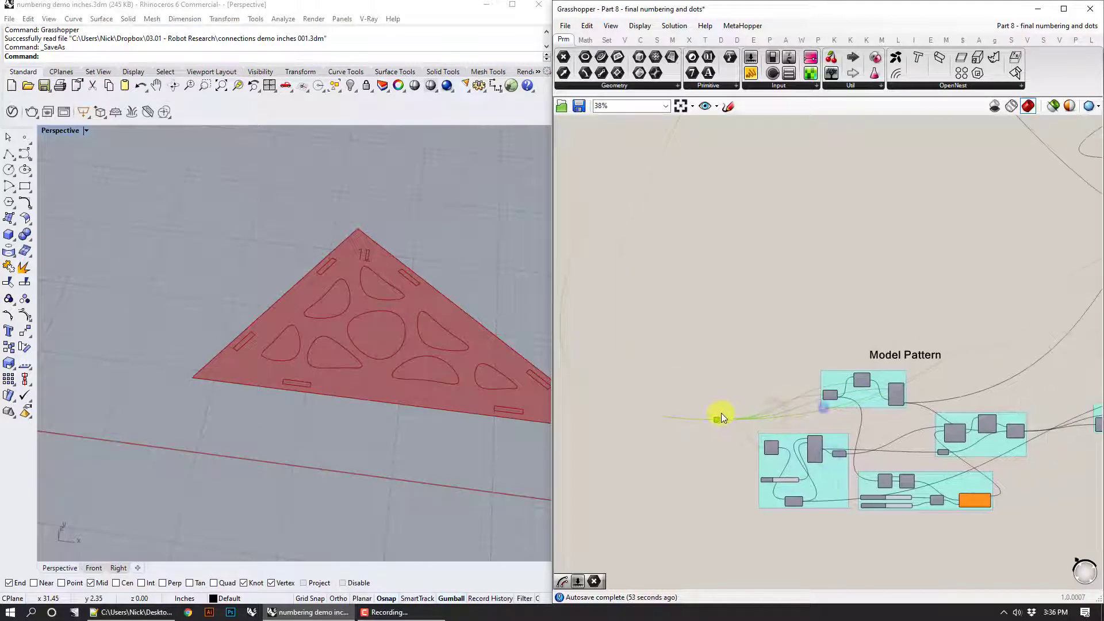
Step: Select the List Length component in the "Generate number curves on cut sheet" group and shift its output panel slightly left
{"action": "right_click_drag", "start_coordinate": [946, 357], "coordinate": [739, 381]}
{"action": "right_click_drag", "start_coordinate": [910, 352], "coordinate": [767, 396]}
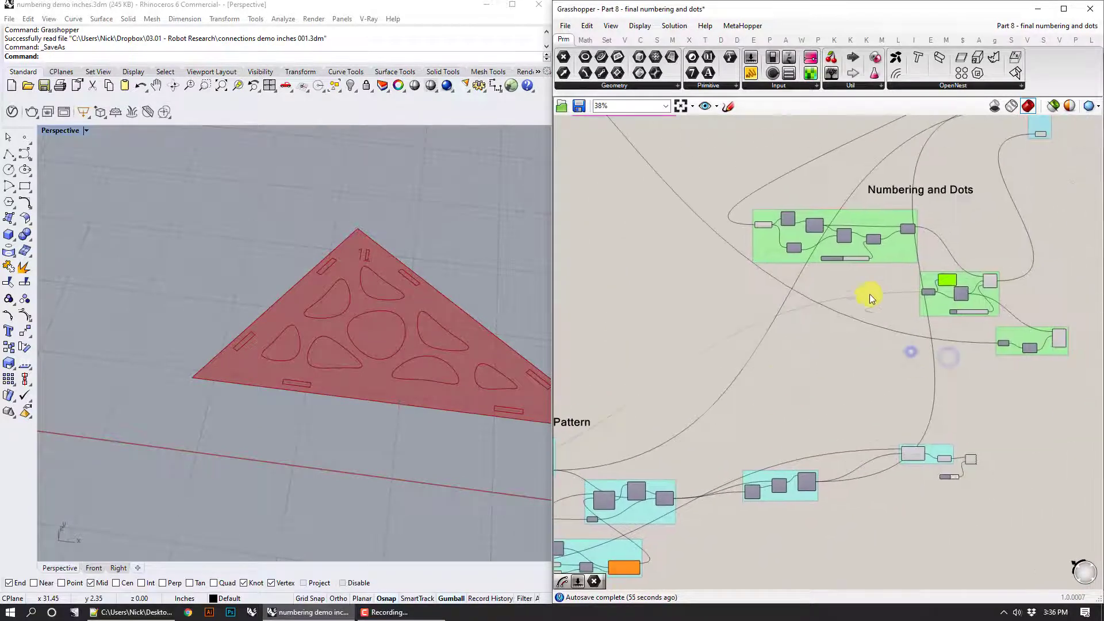
{"action": "scroll", "coordinate": [897, 293], "scroll_direction": "up", "scroll_amount": 5}
{"action": "right_click_drag", "start_coordinate": [975, 295], "coordinate": [797, 336]}
{"action": "left_click", "coordinate": [796, 334]}
{"action": "scroll", "coordinate": [794, 332], "scroll_direction": "up", "scroll_amount": 1}
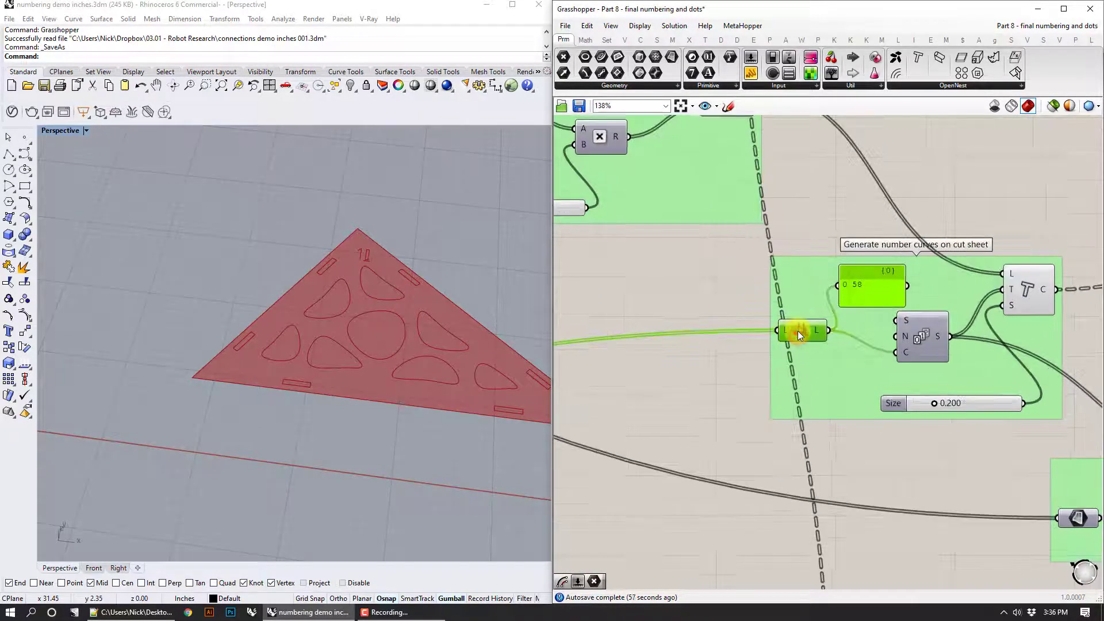
{"action": "left_click_drag", "start_coordinate": [885, 273], "coordinate": [866, 273]}
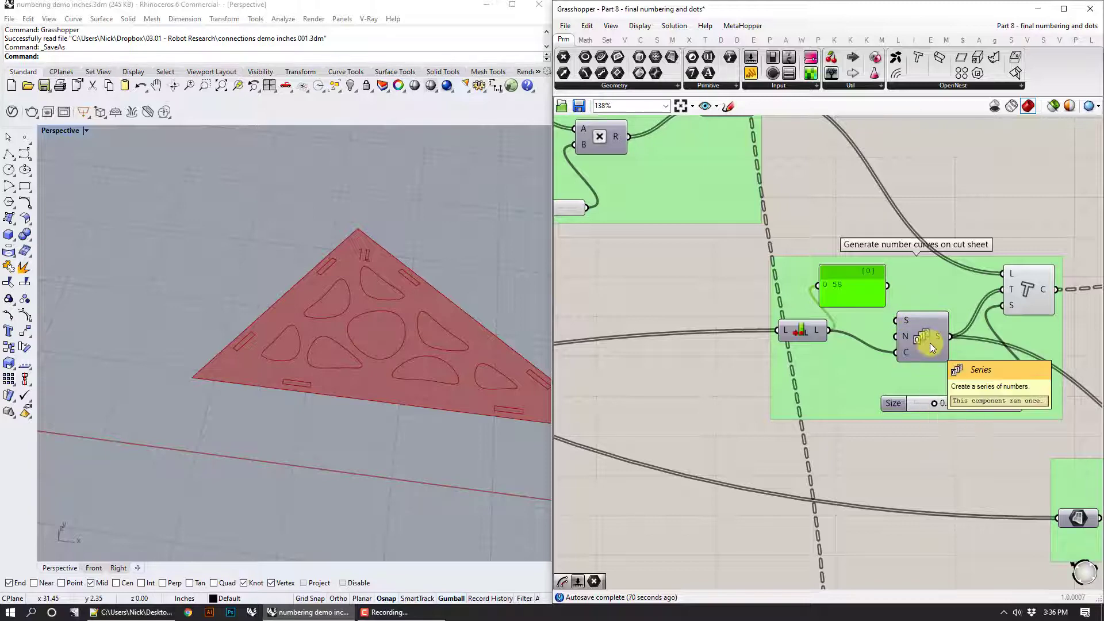
Step: Select the Text component, trace its output to the Curves to Bake group, and inspect the group's uppermost component in the model
{"action": "right_click_drag", "start_coordinate": [930, 342], "coordinate": [852, 360]}
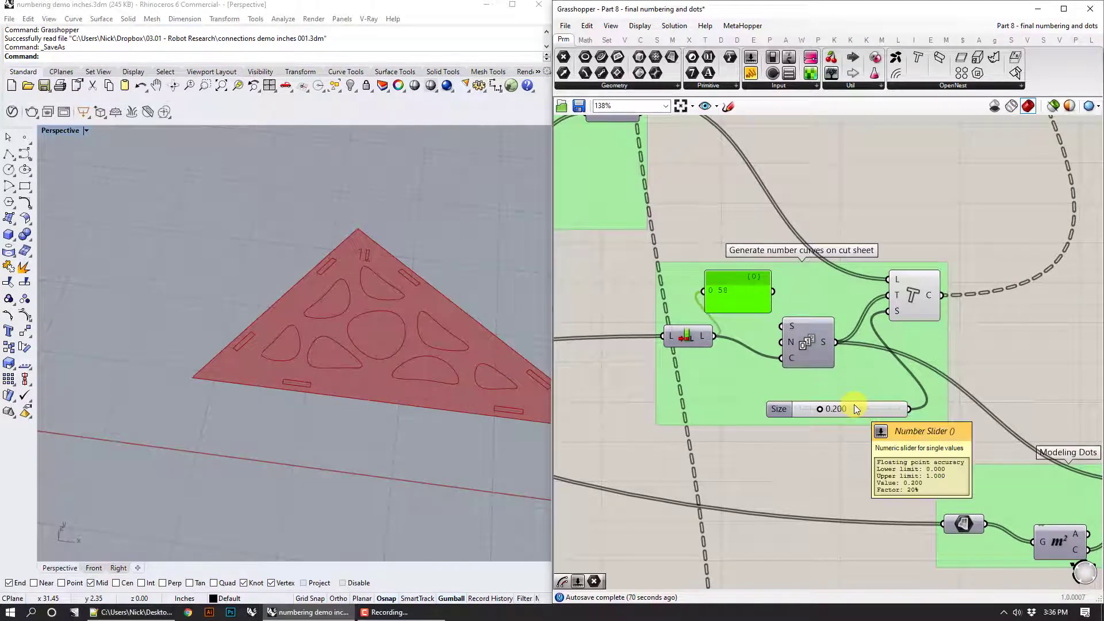
{"action": "left_click", "coordinate": [916, 294]}
{"action": "scroll", "coordinate": [917, 295], "scroll_direction": "down", "scroll_amount": 2}
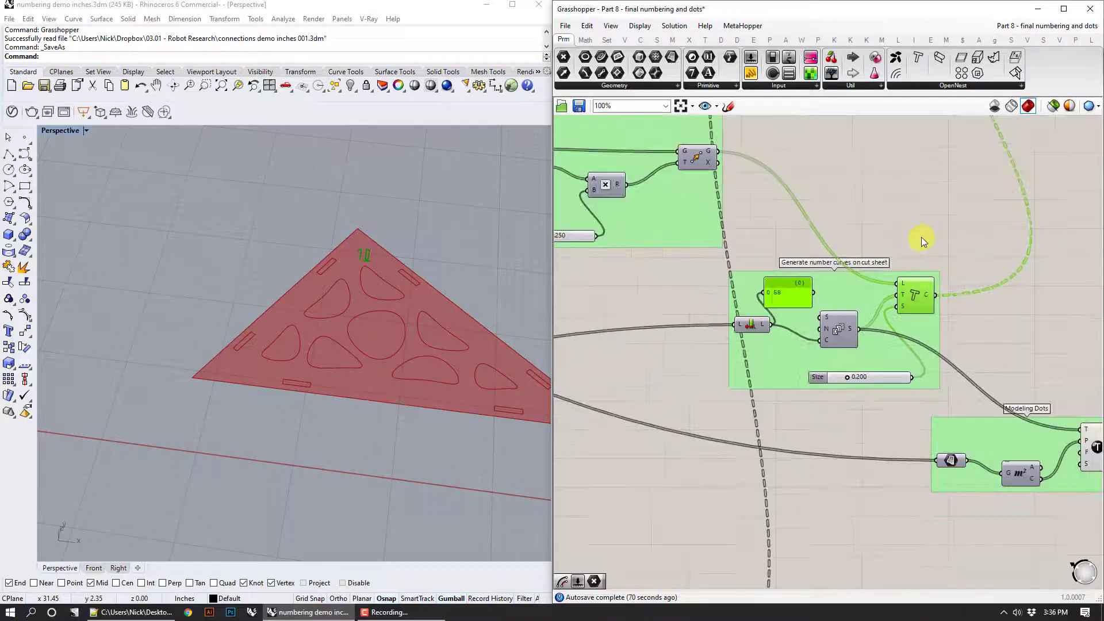
{"action": "mouse_move", "coordinate": [930, 277]}
{"action": "right_mouse_down"}
{"action": "mouse_move", "coordinate": [927, 465]}
{"action": "mouse_move", "coordinate": [904, 389]}
{"action": "right_mouse_up"}
{"action": "mouse_move", "coordinate": [981, 309]}
{"action": "right_mouse_down"}
{"action": "mouse_move", "coordinate": [917, 283]}
{"action": "mouse_move", "coordinate": [907, 202]}
{"action": "mouse_move", "coordinate": [890, 338]}
{"action": "right_mouse_up"}
{"action": "scroll", "coordinate": [843, 395], "scroll_direction": "down", "scroll_amount": 3}
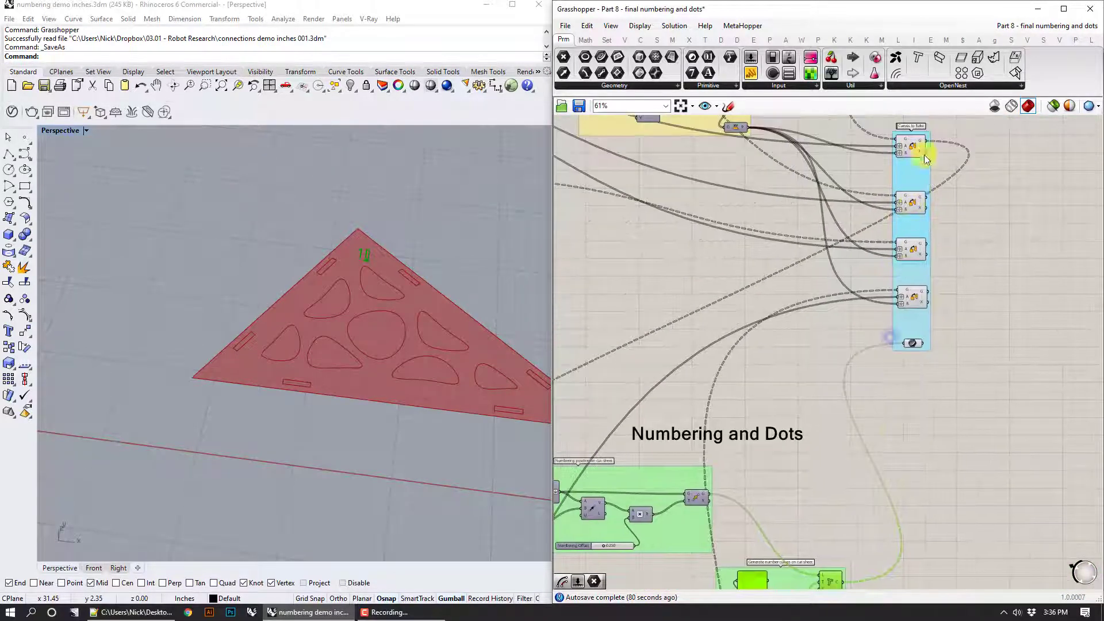
{"action": "left_click", "coordinate": [912, 145]}
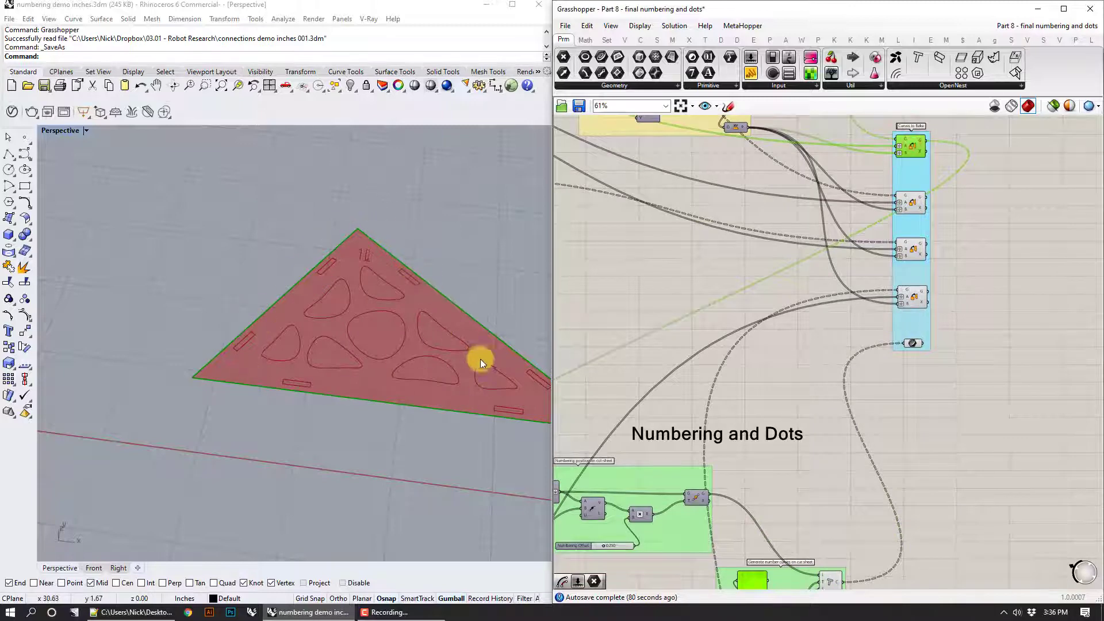
{"action": "right_click_drag", "start_coordinate": [939, 442], "coordinate": [926, 331]}
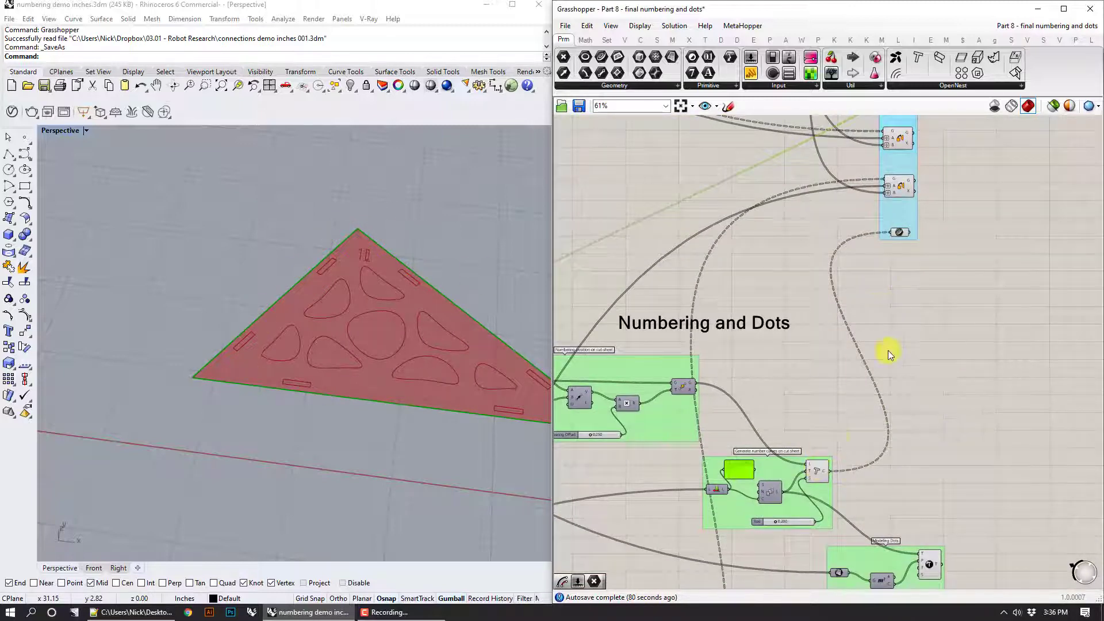
Step: Flatten the Curve parameter that receives the number curves in the Curves to Bake group
{"action": "left_click", "coordinate": [817, 469]}
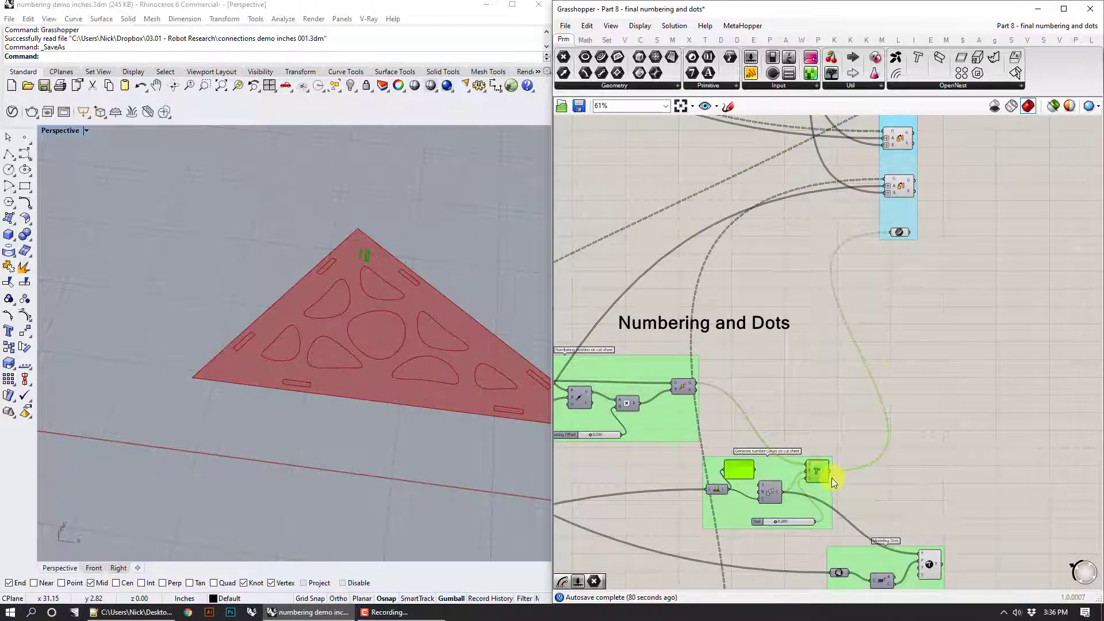
{"action": "left_click", "coordinate": [900, 232]}
{"action": "scroll", "coordinate": [900, 232], "scroll_direction": "up", "scroll_amount": 5}
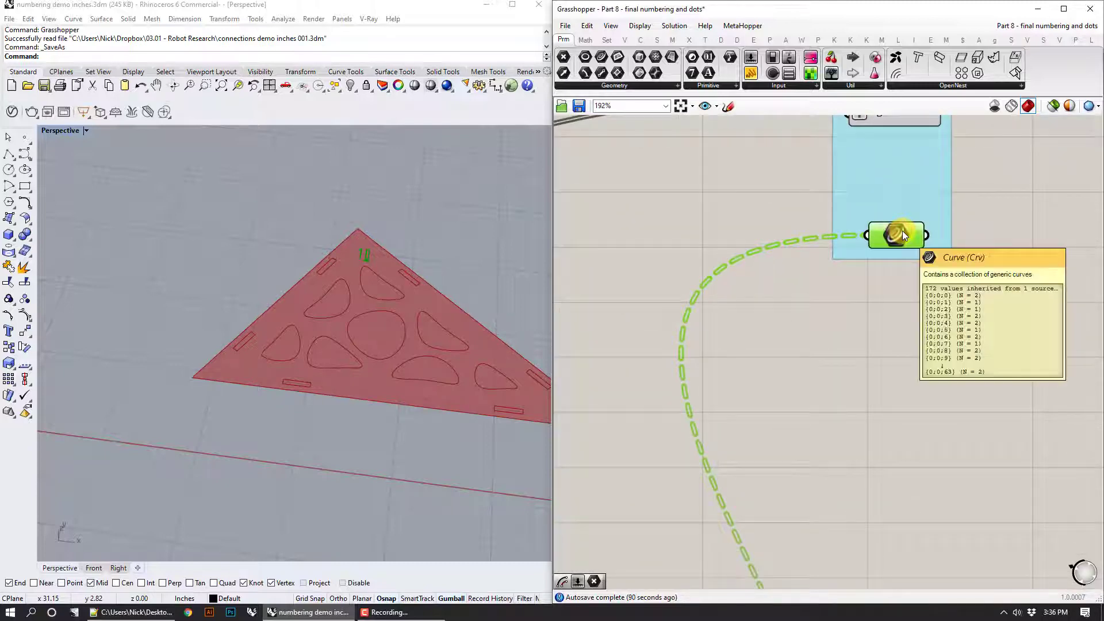
{"action": "right_click", "coordinate": [902, 233]}
{"action": "left_click", "coordinate": [944, 334]}
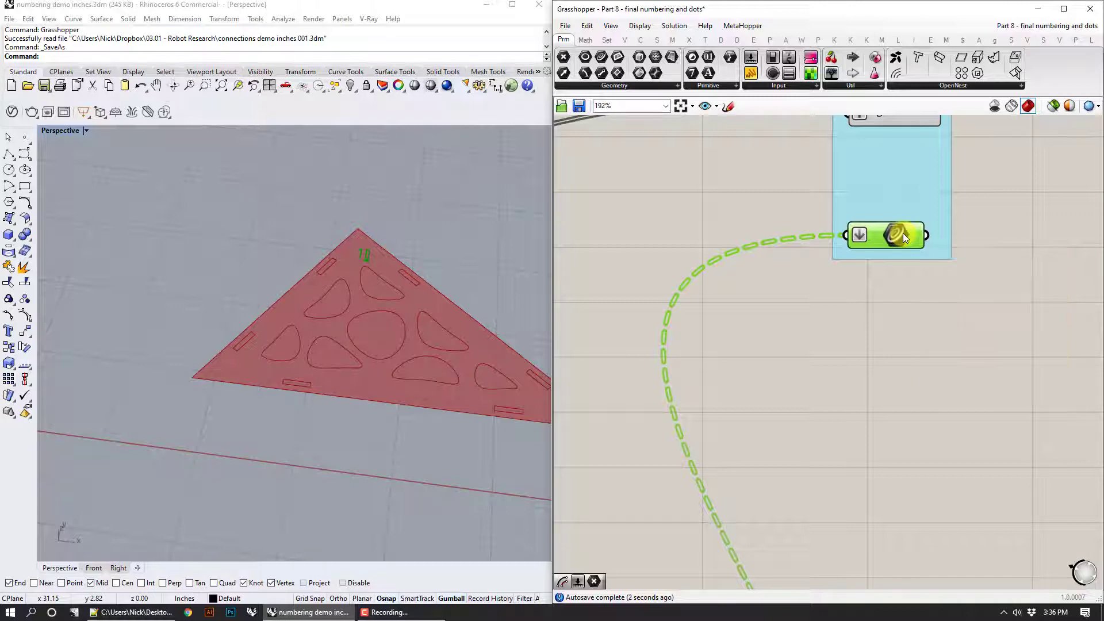
{"action": "left_click", "coordinate": [891, 330]}
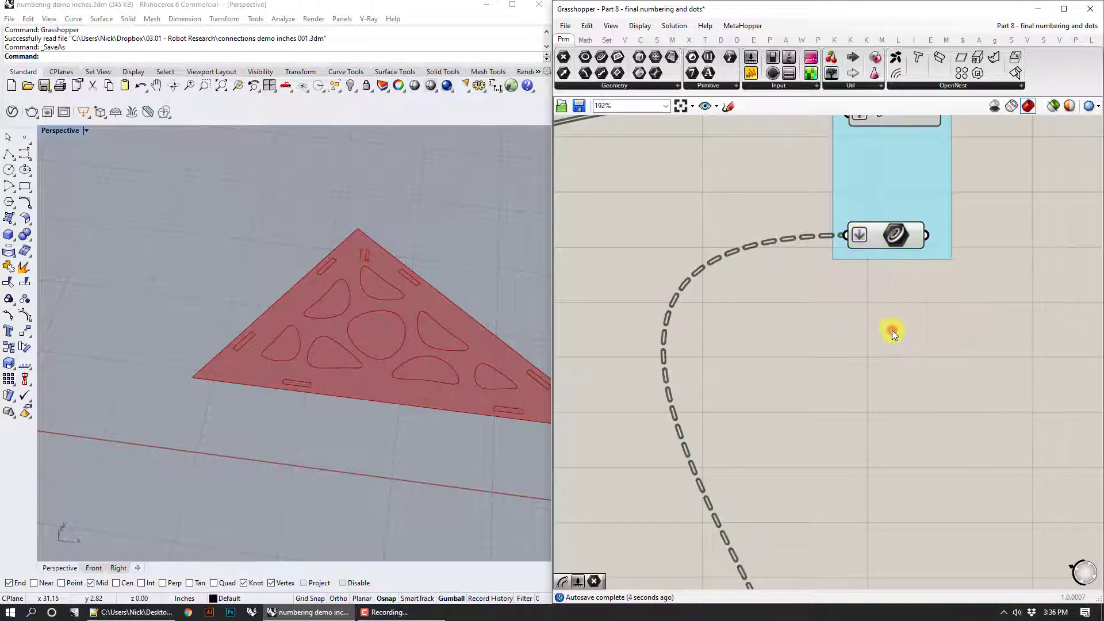
Step: Examine the numbered dots on the shell panels up close in the Rhino perspective view
{"action": "scroll", "coordinate": [891, 330], "scroll_direction": "down", "scroll_amount": 4}
{"action": "scroll", "coordinate": [911, 383], "scroll_direction": "down", "scroll_amount": 2}
{"action": "right_click_drag", "start_coordinate": [933, 430], "coordinate": [931, 300]}
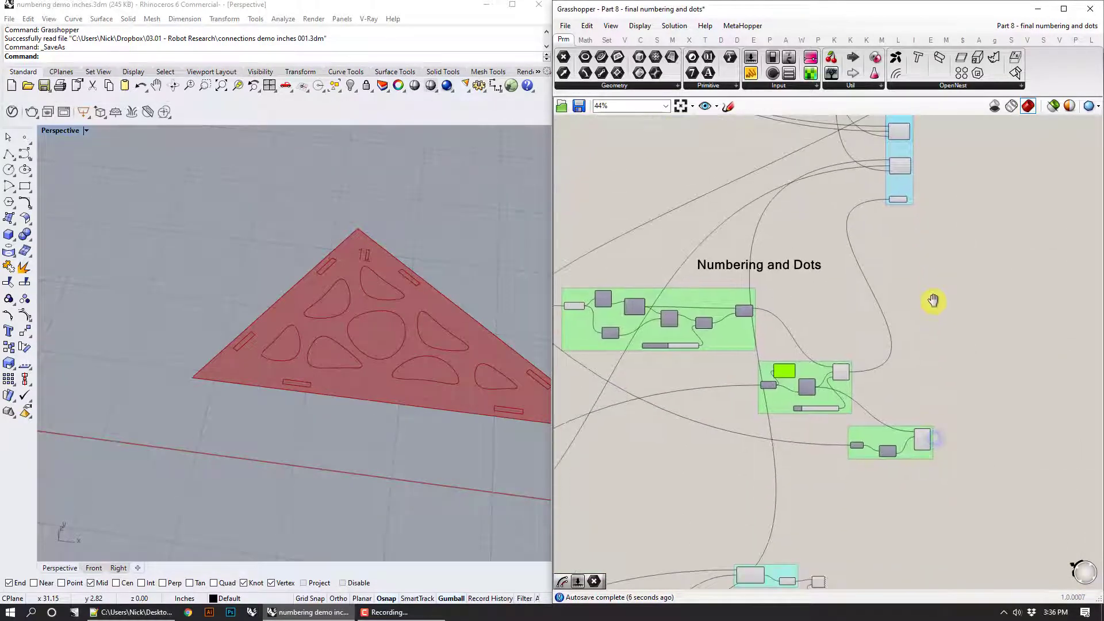
{"action": "scroll", "coordinate": [483, 276], "scroll_direction": "down", "scroll_amount": 8}
{"action": "scroll", "coordinate": [431, 347], "scroll_direction": "down", "scroll_amount": 4}
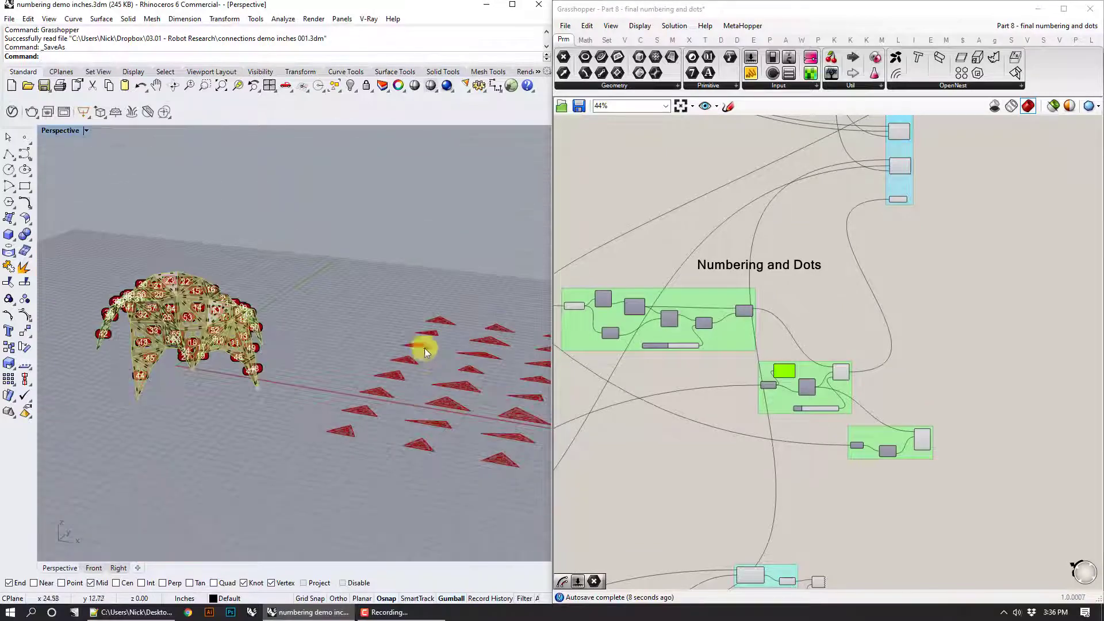
{"action": "scroll", "coordinate": [299, 348], "scroll_direction": "up", "scroll_amount": 10}
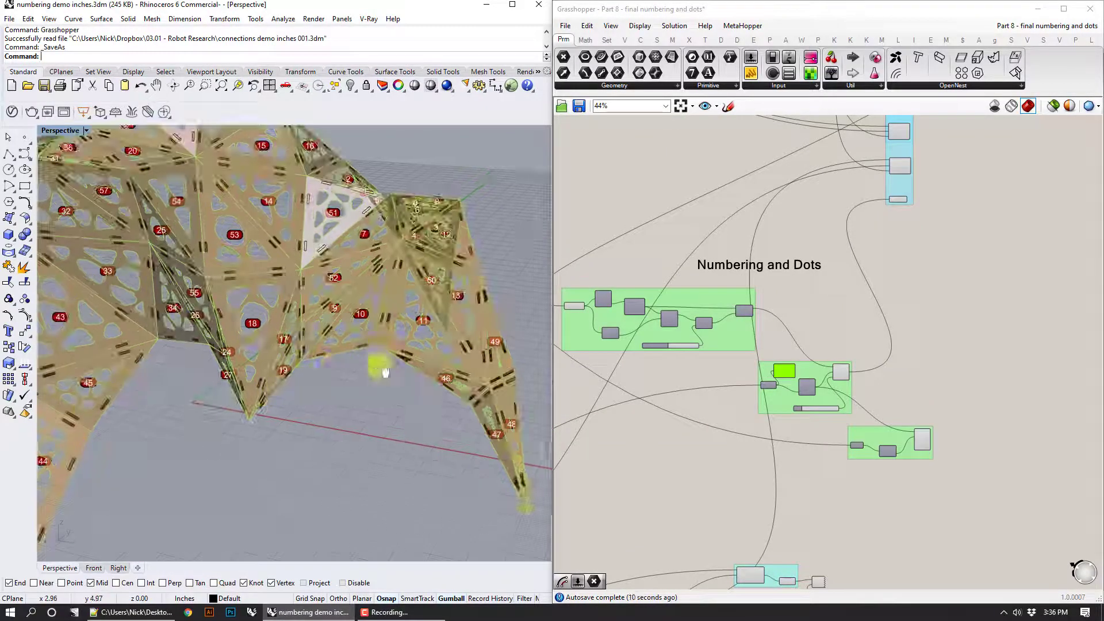
{"action": "scroll", "coordinate": [843, 412], "scroll_direction": "up", "scroll_amount": 5}
Step: Locate the Modeling Dots group and select its text dot component to highlight the panel numbers on the shell
{"action": "right_click_drag", "start_coordinate": [910, 405], "coordinate": [894, 245]}
{"action": "scroll", "coordinate": [914, 307], "scroll_direction": "down", "scroll_amount": 4}
{"action": "right_click_drag", "start_coordinate": [914, 309], "coordinate": [808, 434]}
{"action": "scroll", "coordinate": [922, 283], "scroll_direction": "up", "scroll_amount": 5}
{"action": "left_click", "coordinate": [925, 291]}
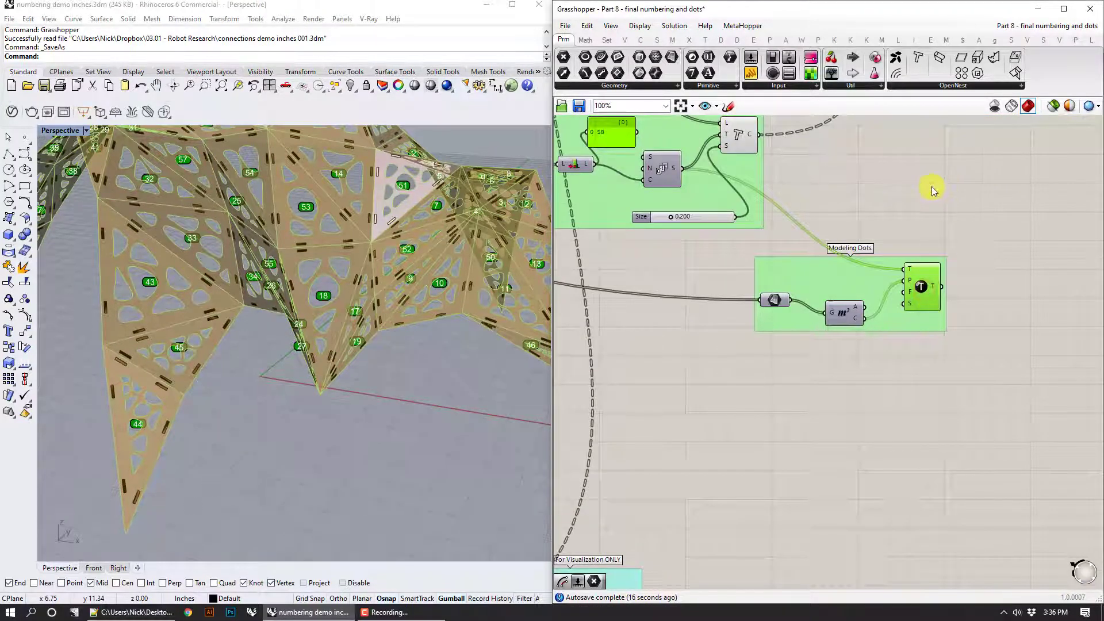
{"action": "left_click", "coordinate": [932, 190]}
Step: Select the geometry parameter in the Modeling Dots group and trace its input wire back through the connector groups
{"action": "left_click", "coordinate": [774, 300]}
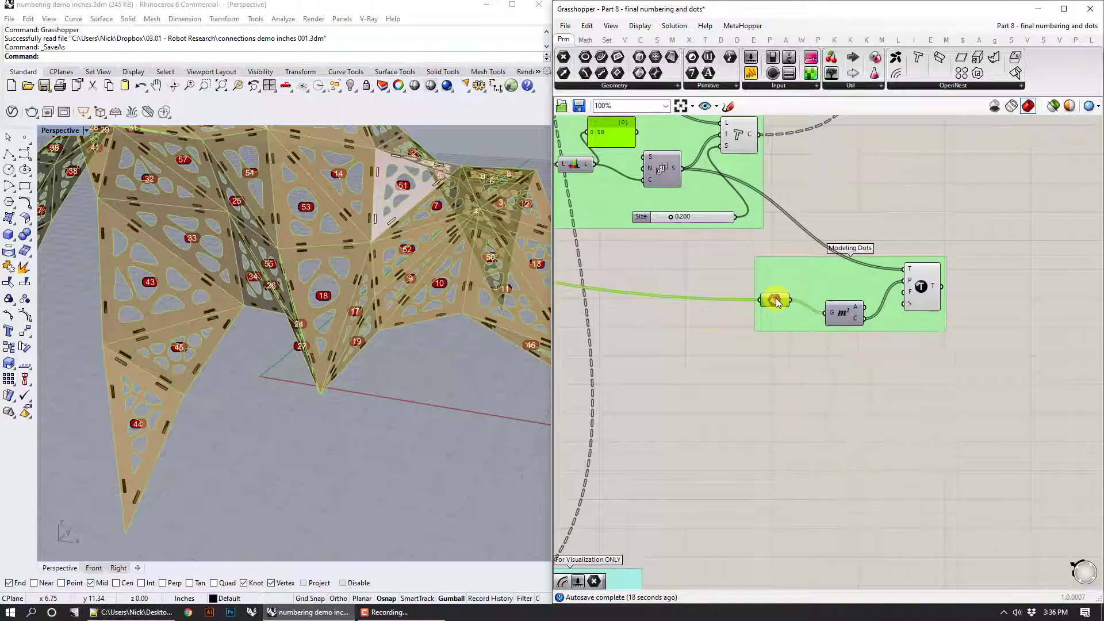
{"action": "right_click_drag", "start_coordinate": [712, 343], "coordinate": [882, 337]}
{"action": "scroll", "coordinate": [763, 311], "scroll_direction": "down", "scroll_amount": 5}
{"action": "right_click_drag", "start_coordinate": [656, 327], "coordinate": [919, 377]}
{"action": "right_click_drag", "start_coordinate": [747, 325], "coordinate": [898, 506]}
{"action": "right_click_drag", "start_coordinate": [793, 371], "coordinate": [914, 527]}
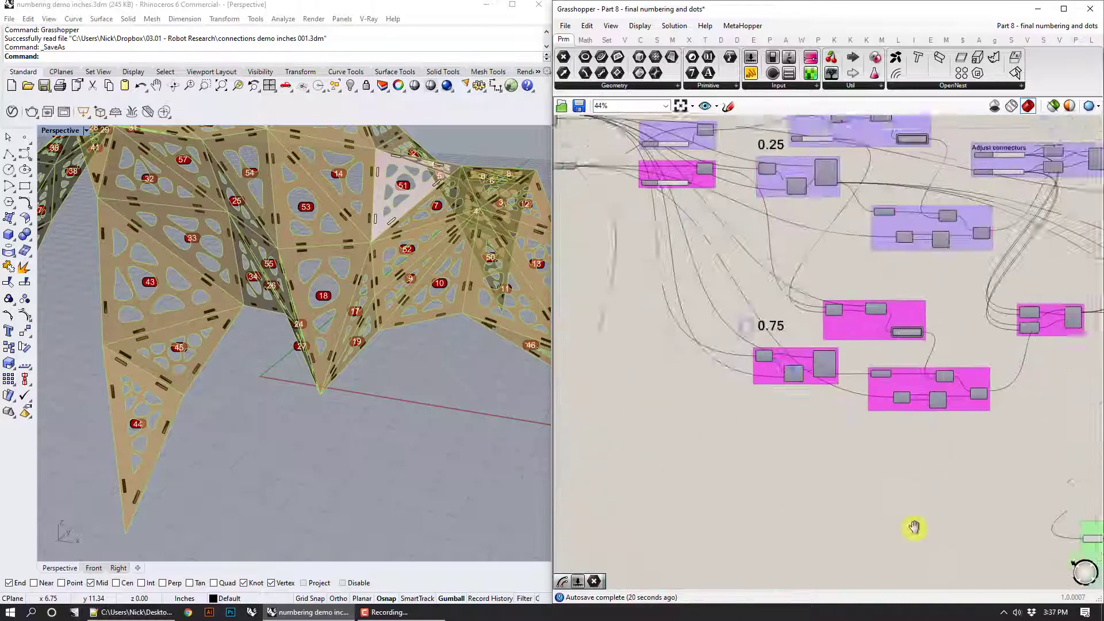
{"action": "right_click_drag", "start_coordinate": [778, 353], "coordinate": [836, 450]}
{"action": "right_click_drag", "start_coordinate": [628, 280], "coordinate": [727, 285]}
Step: Return to the Modeling Dots group and inspect its Area component and the text dot component it feeds
{"action": "right_click_drag", "start_coordinate": [895, 419], "coordinate": [662, 268]}
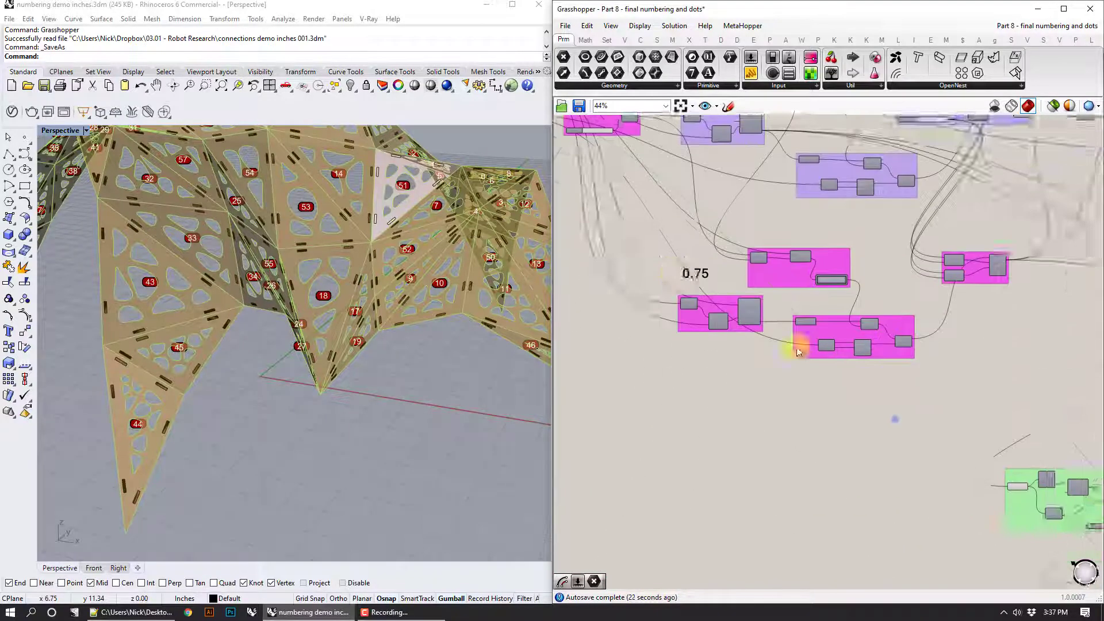
{"action": "right_click_drag", "start_coordinate": [797, 352], "coordinate": [591, 249]}
{"action": "right_click_drag", "start_coordinate": [925, 419], "coordinate": [681, 359]}
{"action": "scroll", "coordinate": [894, 447], "scroll_direction": "up", "scroll_amount": 8}
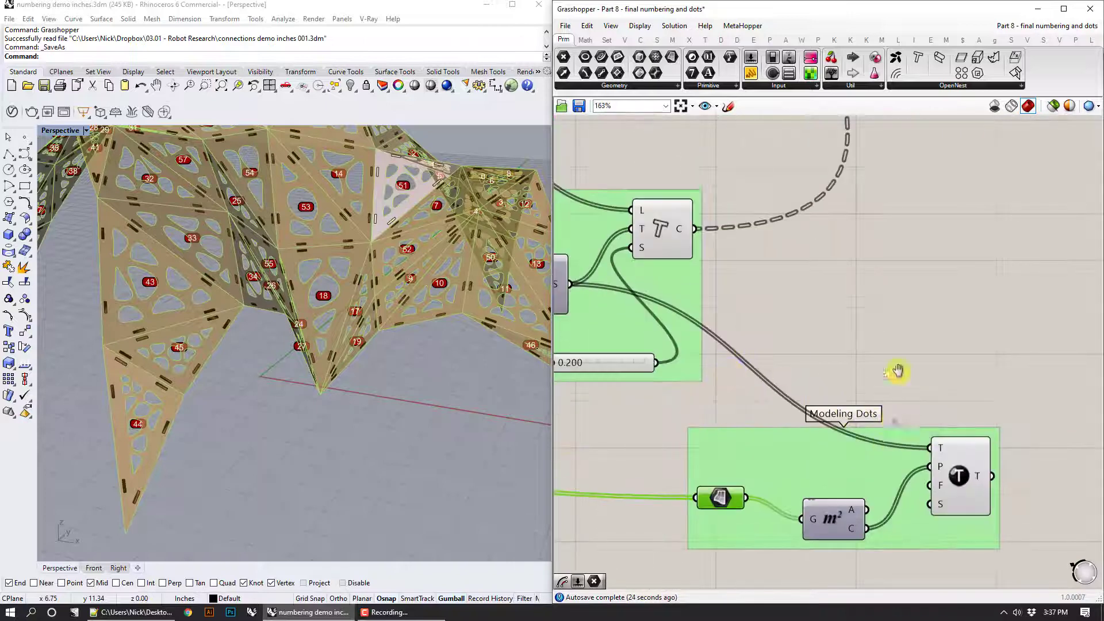
{"action": "right_click_drag", "start_coordinate": [898, 371], "coordinate": [899, 276]}
{"action": "left_click", "coordinate": [845, 378]}
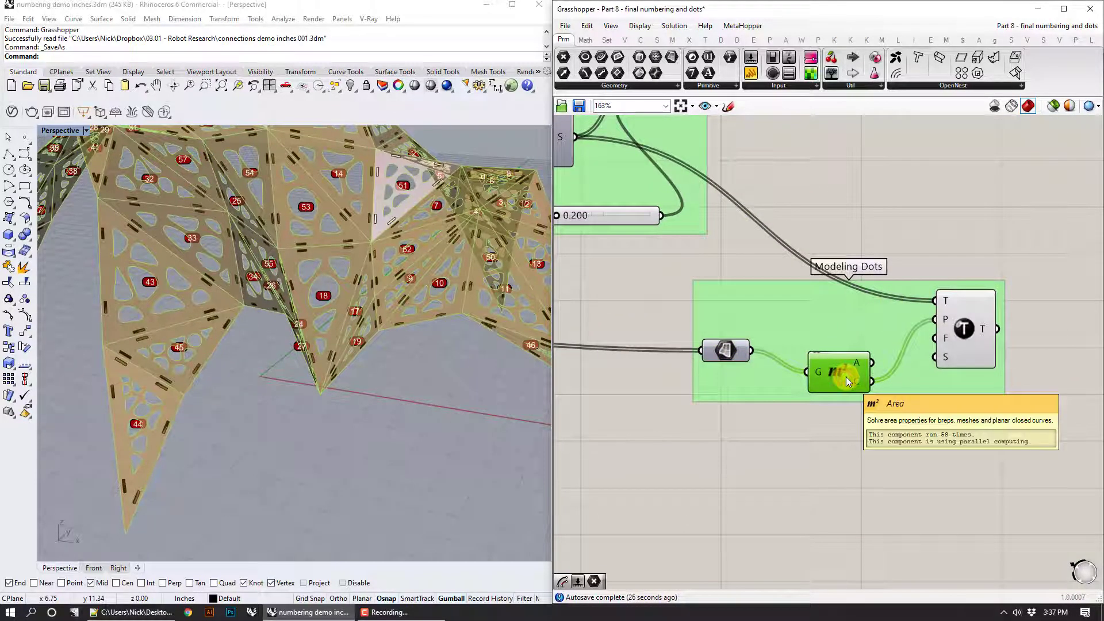
{"action": "left_click", "coordinate": [963, 316]}
{"action": "left_click", "coordinate": [970, 194]}
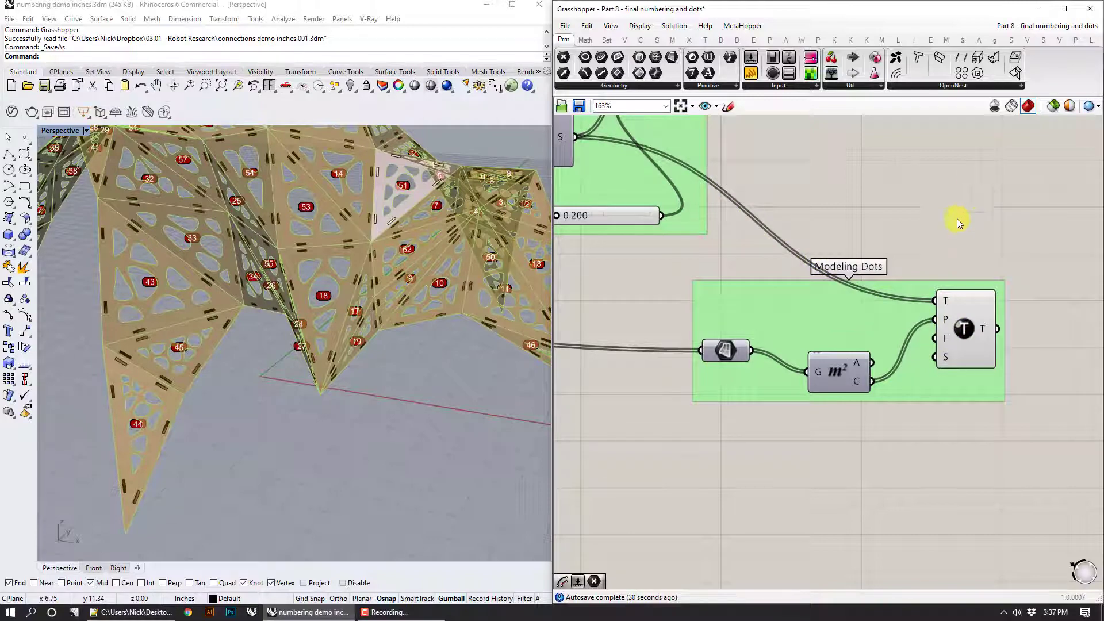
Step: Locate the Custom Preview component driven by the dark Swatch and select it to highlight its geometry on the shell
{"action": "scroll", "coordinate": [954, 220], "scroll_direction": "down", "scroll_amount": 5}
{"action": "right_click_drag", "start_coordinate": [892, 262], "coordinate": [897, 399]}
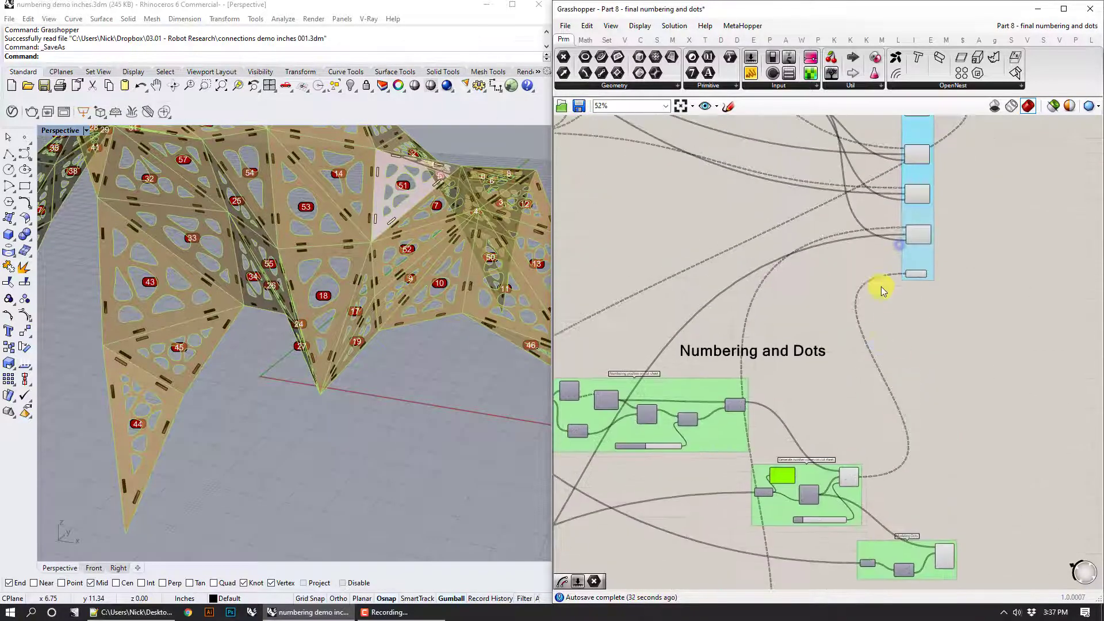
{"action": "right_click_drag", "start_coordinate": [911, 196], "coordinate": [923, 369]}
{"action": "right_click_drag", "start_coordinate": [864, 220], "coordinate": [951, 403]}
{"action": "scroll", "coordinate": [822, 295], "scroll_direction": "up", "scroll_amount": 4}
{"action": "scroll", "coordinate": [822, 295], "scroll_direction": "up", "scroll_amount": 3}
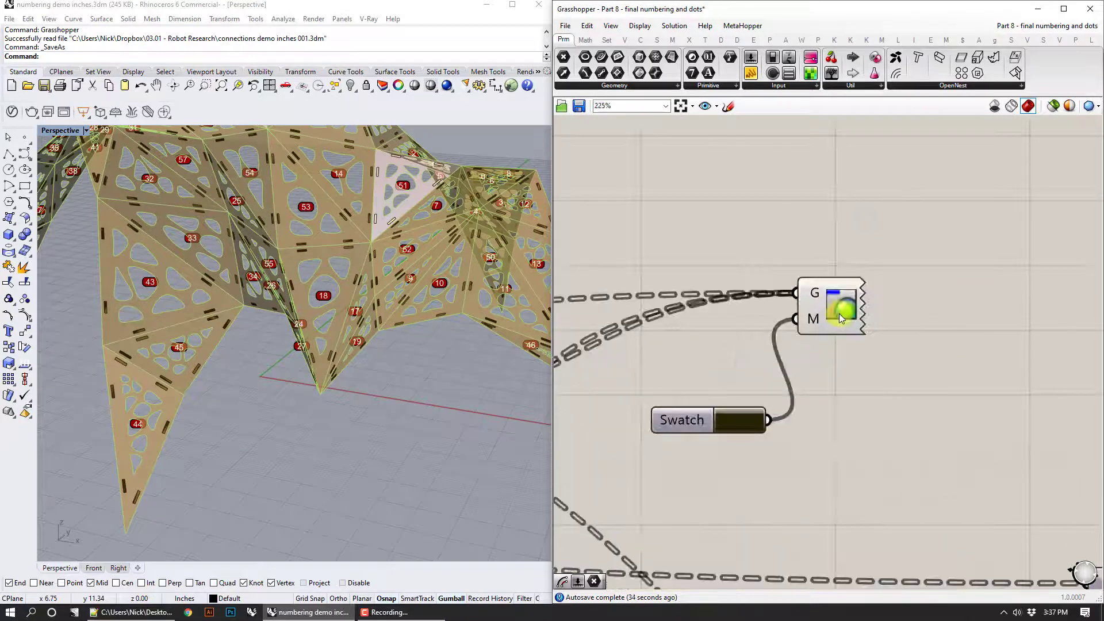
{"action": "left_click", "coordinate": [841, 318]}
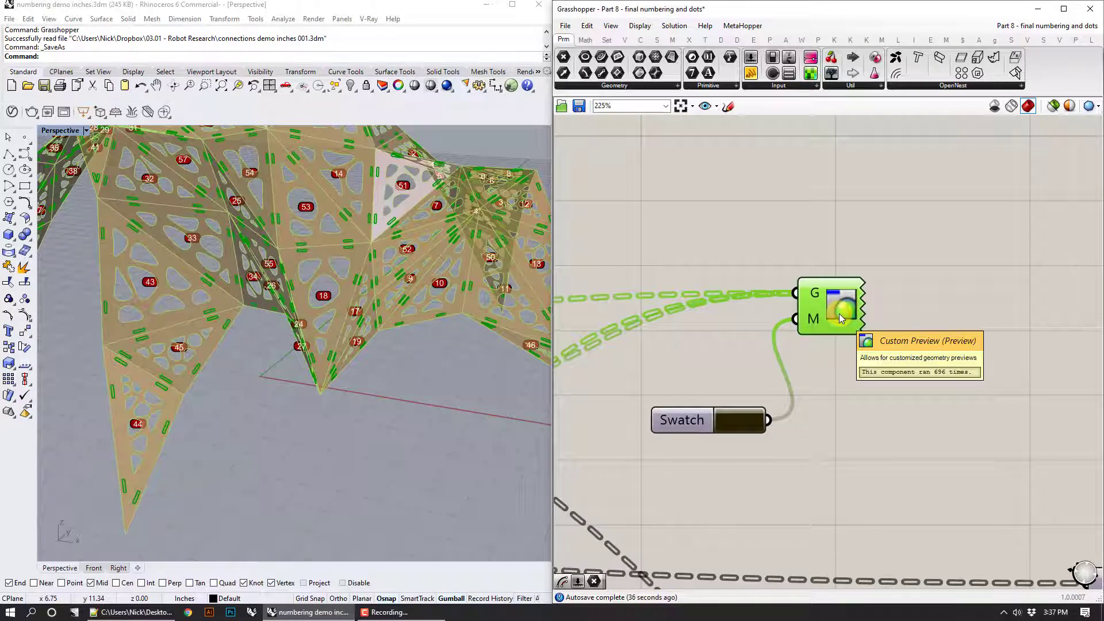
Step: Trace the Custom Preview's geometry wires back past the boundary surface component, then select its dark Swatch and examine the connector slots on the shell
{"action": "right_click_drag", "start_coordinate": [666, 346], "coordinate": [957, 287]}
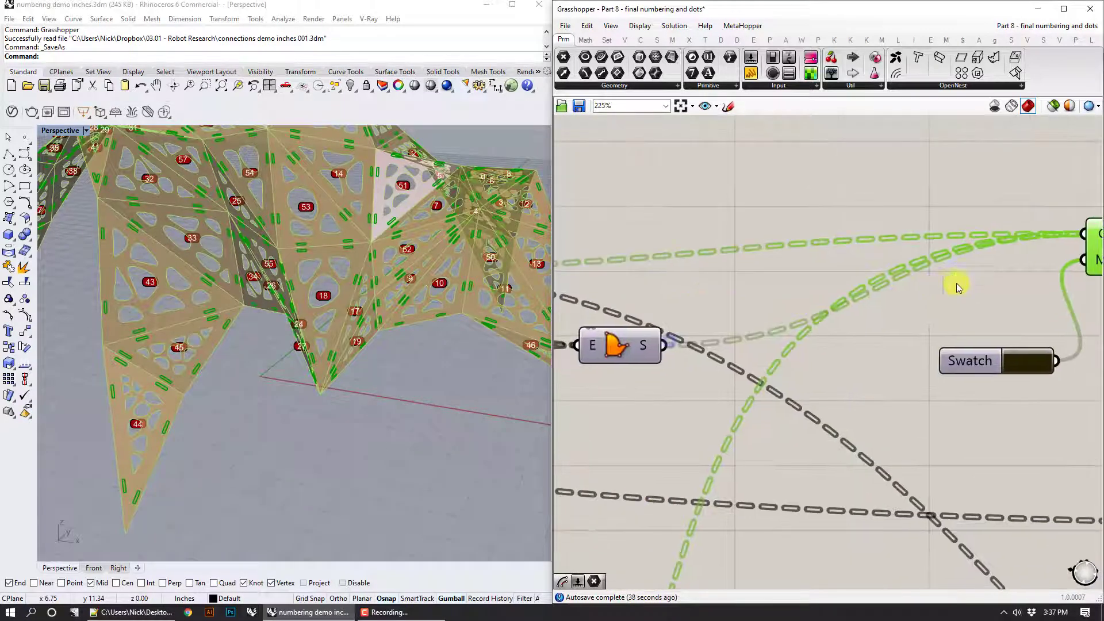
{"action": "scroll", "coordinate": [957, 288], "scroll_direction": "down", "scroll_amount": 2}
{"action": "right_click_drag", "start_coordinate": [678, 323], "coordinate": [733, 328]}
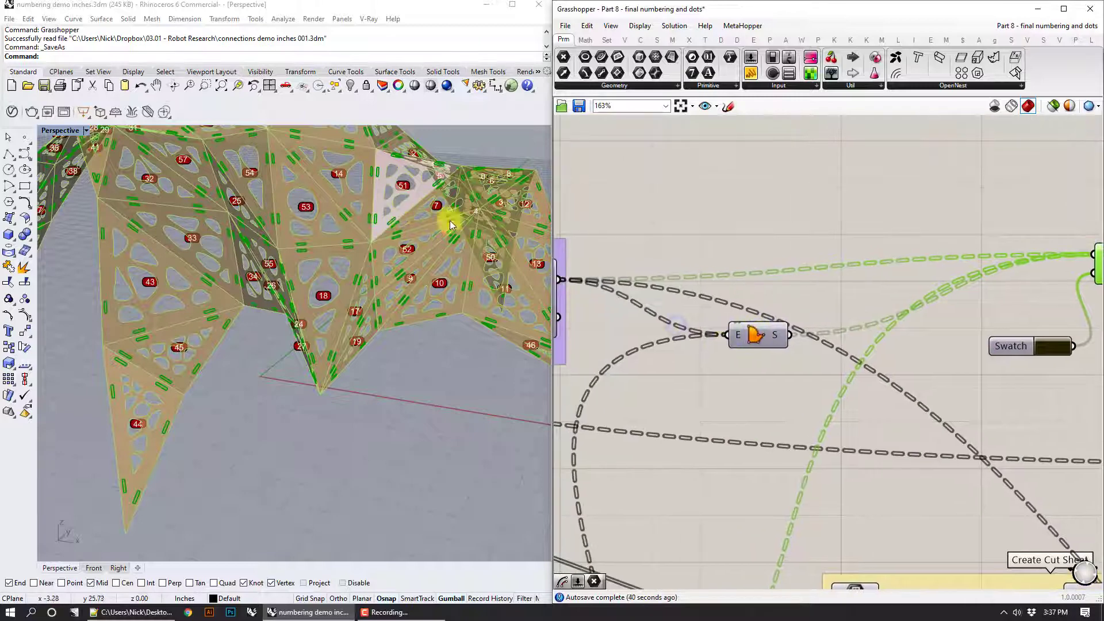
{"action": "right_click_drag", "start_coordinate": [976, 324], "coordinate": [812, 320]}
{"action": "left_click", "coordinate": [851, 341]}
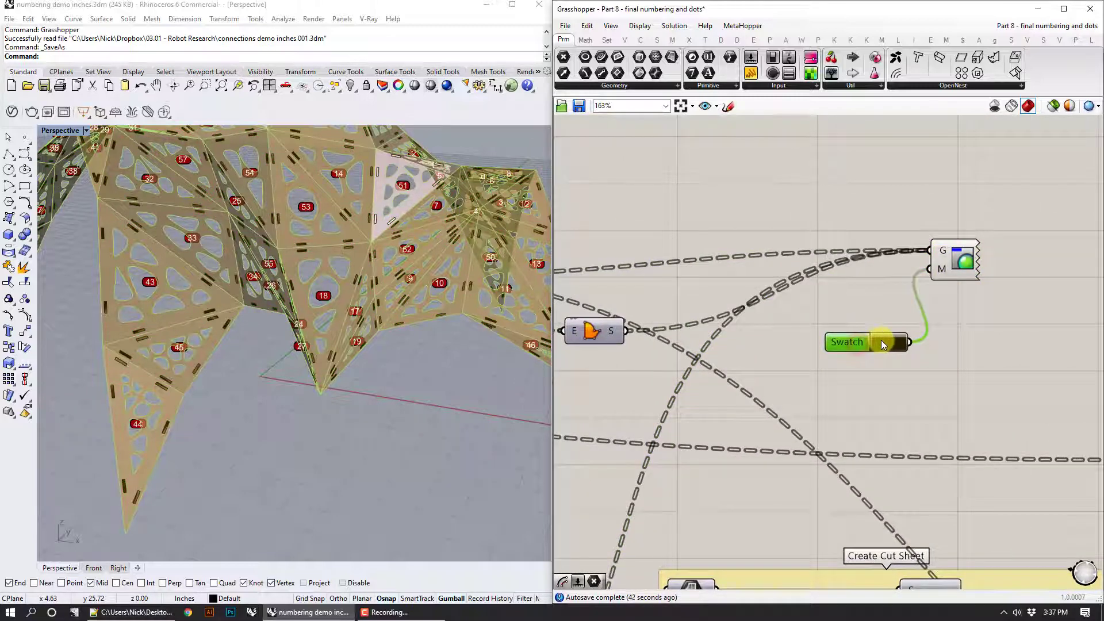
{"action": "left_click", "coordinate": [406, 383]}
{"action": "scroll", "coordinate": [354, 338], "scroll_direction": "up", "scroll_amount": 3}
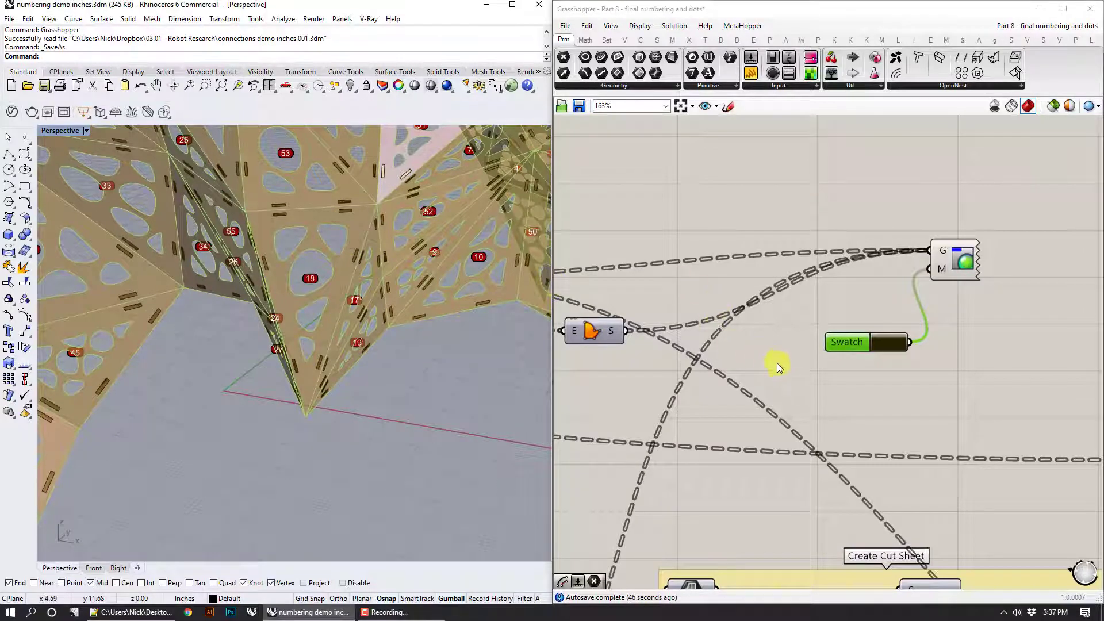
Step: Locate the For Visualization ONLY group and select its Merge, boundary surface and Custom Preview components in turn to highlight their geometry
{"action": "scroll", "coordinate": [777, 364], "scroll_direction": "down", "scroll_amount": 10}
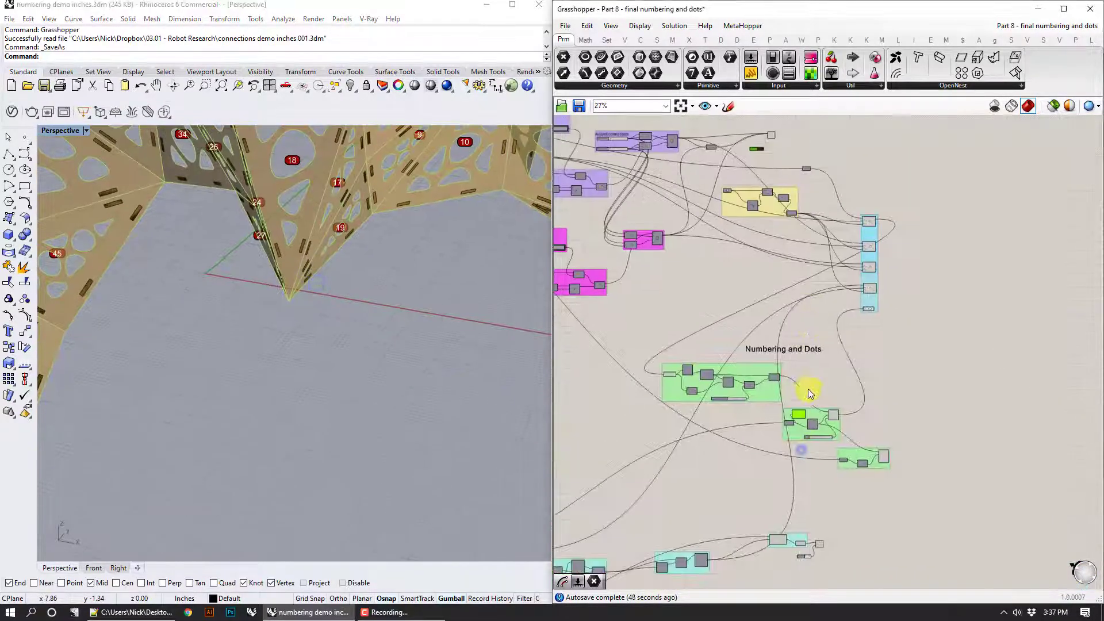
{"action": "scroll", "coordinate": [764, 512], "scroll_direction": "up", "scroll_amount": 6}
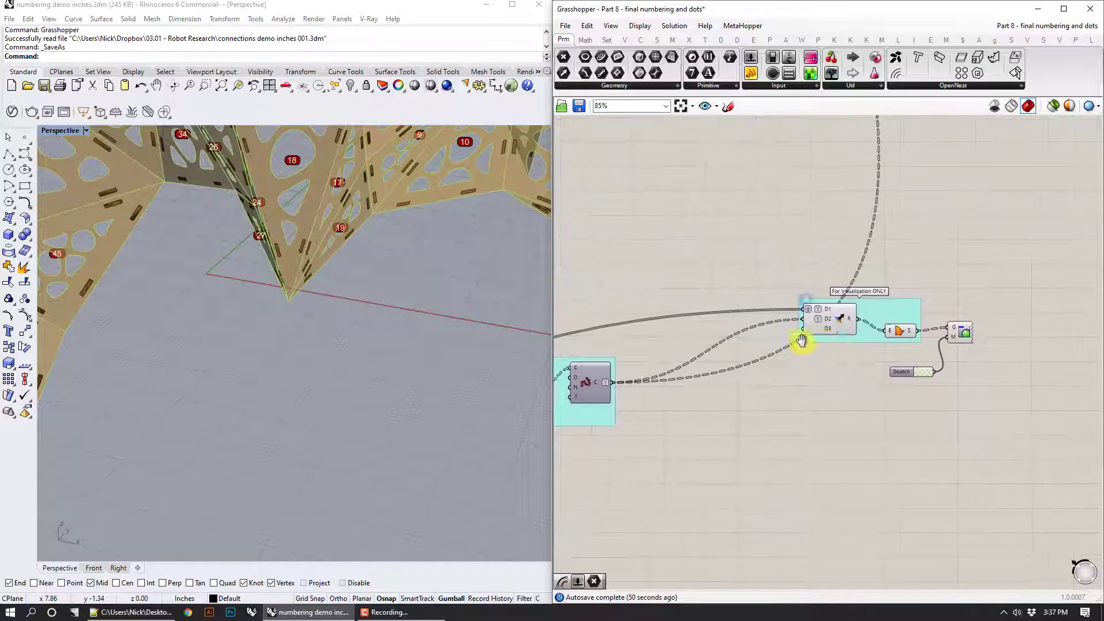
{"action": "scroll", "coordinate": [802, 340], "scroll_direction": "up", "scroll_amount": 3}
{"action": "left_click", "coordinate": [787, 305]}
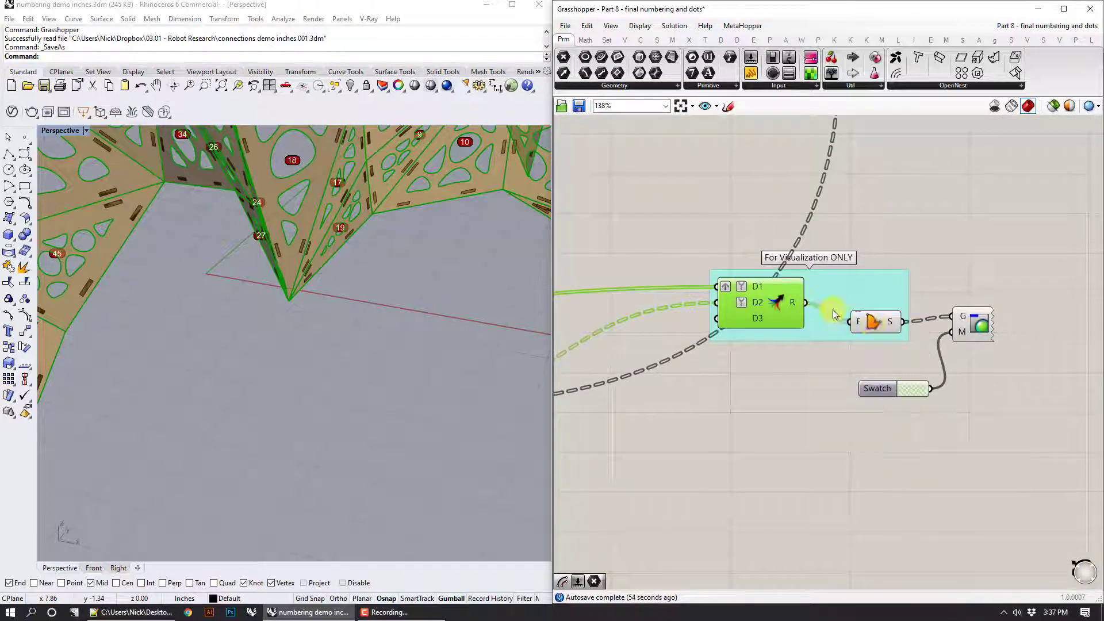
{"action": "left_click", "coordinate": [878, 323]}
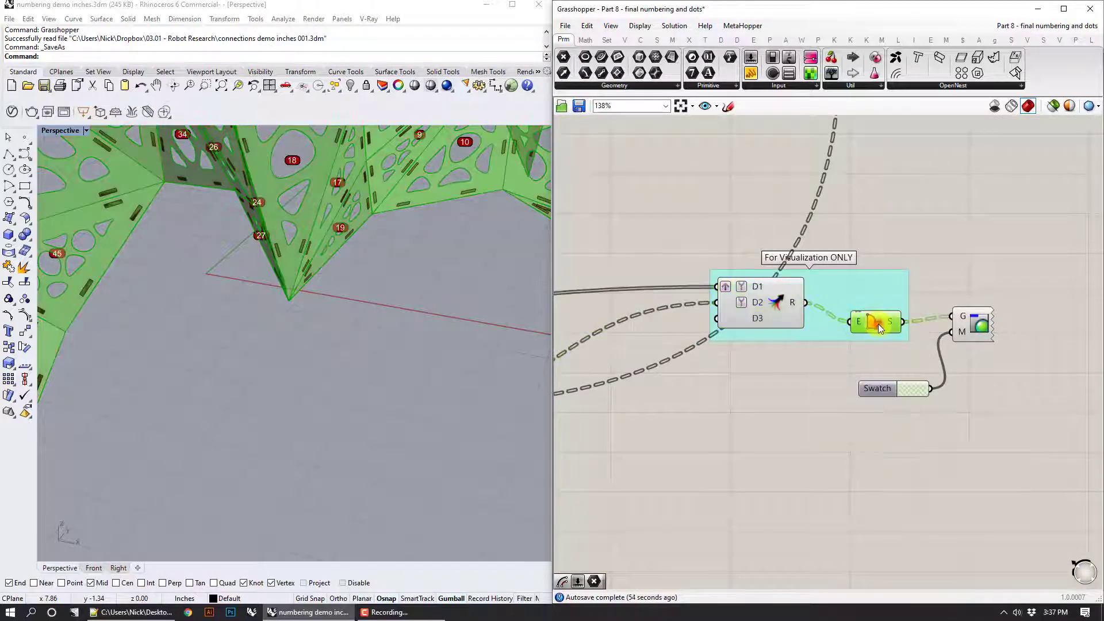
{"action": "left_click", "coordinate": [946, 229]}
{"action": "left_click", "coordinate": [976, 332]}
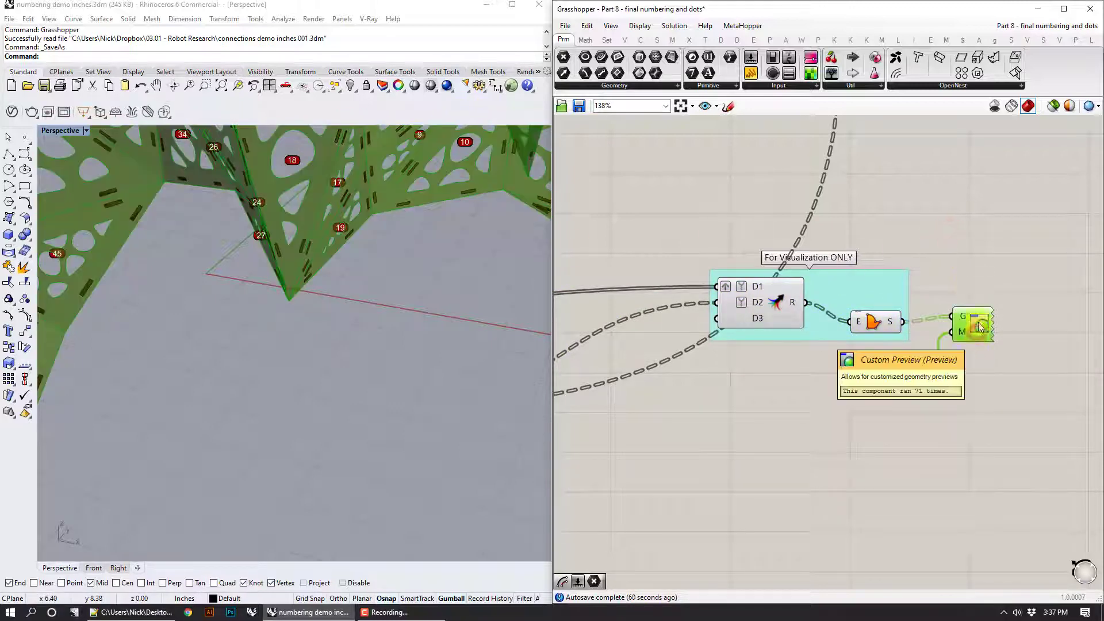
{"action": "left_click", "coordinate": [974, 252]}
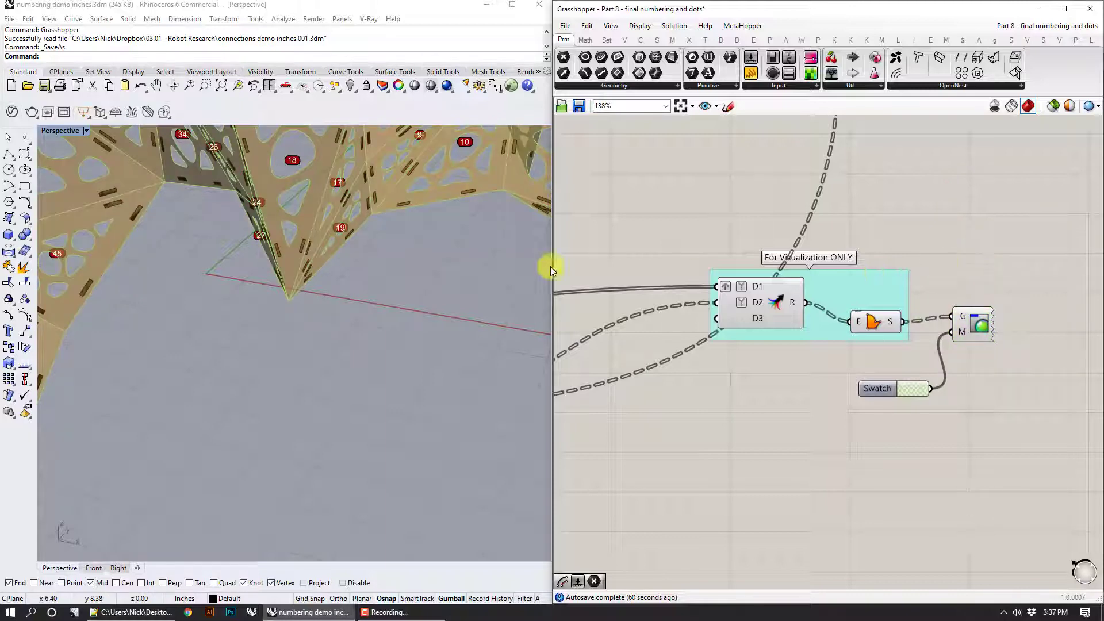
Step: Examine the coloured and numbered panels across the whole shell in the Rhino perspective view
{"action": "scroll", "coordinate": [420, 272], "scroll_direction": "down", "scroll_amount": 12}
{"action": "right_click_drag", "start_coordinate": [409, 226], "coordinate": [387, 154]}
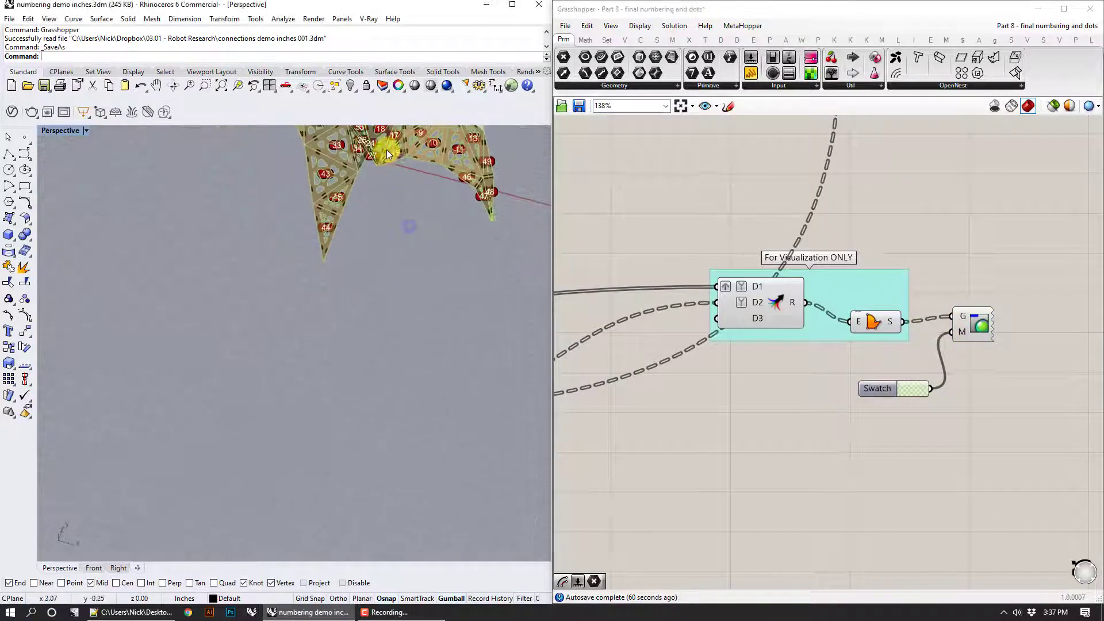
{"action": "scroll", "coordinate": [387, 154], "scroll_direction": "up", "scroll_amount": 4}
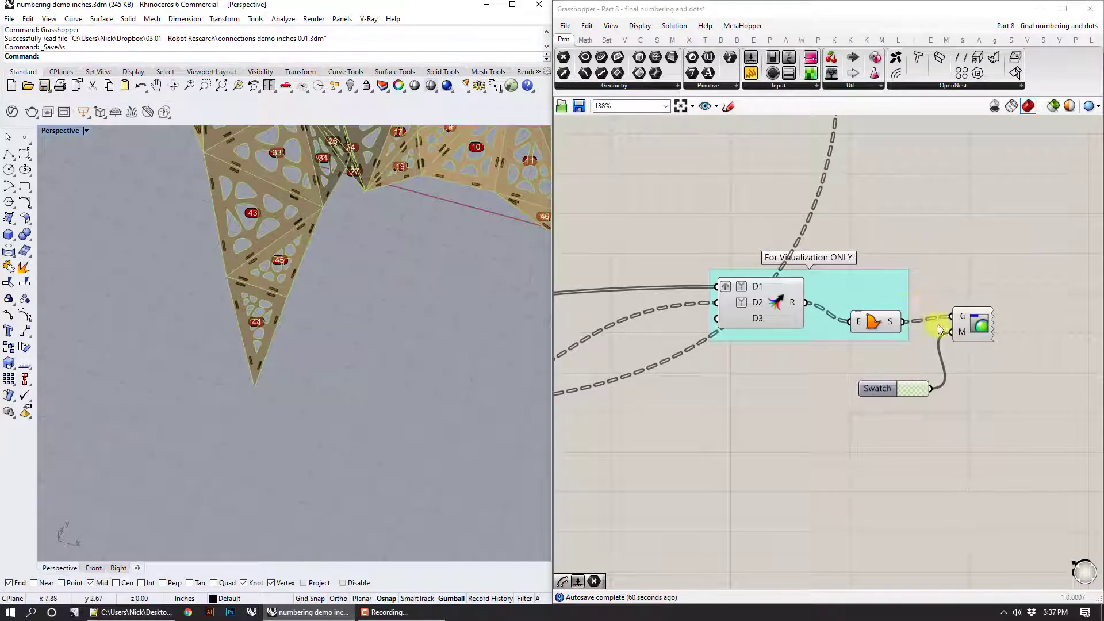
{"action": "scroll", "coordinate": [441, 260], "scroll_direction": "down", "scroll_amount": 2}
{"action": "right_click_drag", "start_coordinate": [445, 251], "coordinate": [409, 395], "text": "shift"}
{"action": "scroll", "coordinate": [333, 227], "scroll_direction": "up", "scroll_amount": 5}
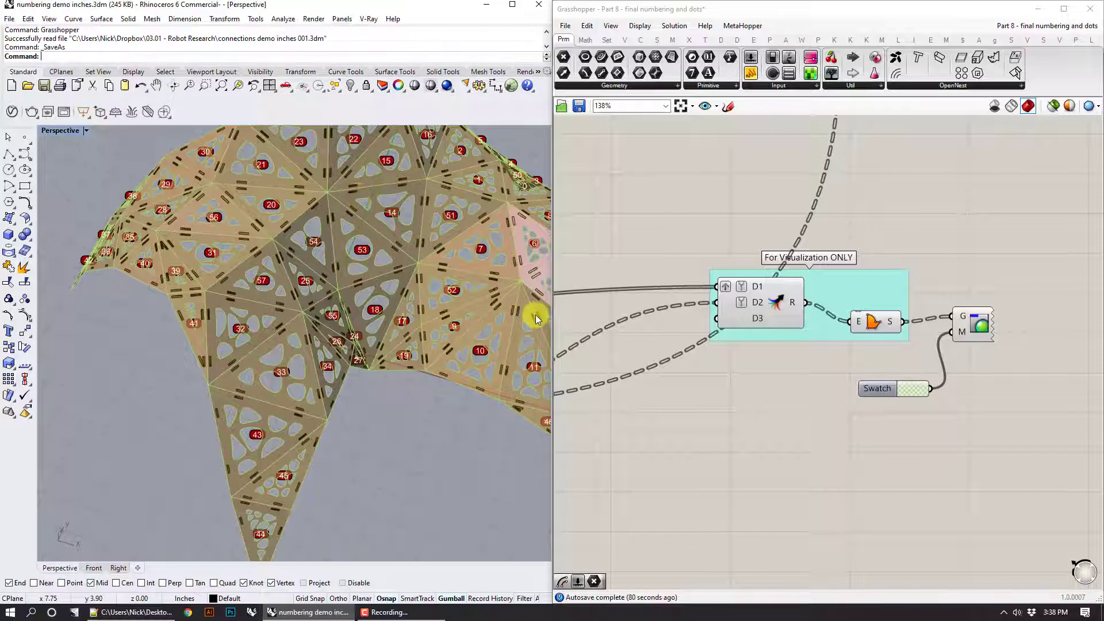
Step: Turn off the preview of the text curve component in the group that generates number curves on the cut sheet
{"action": "scroll", "coordinate": [773, 291], "scroll_direction": "down", "scroll_amount": 4}
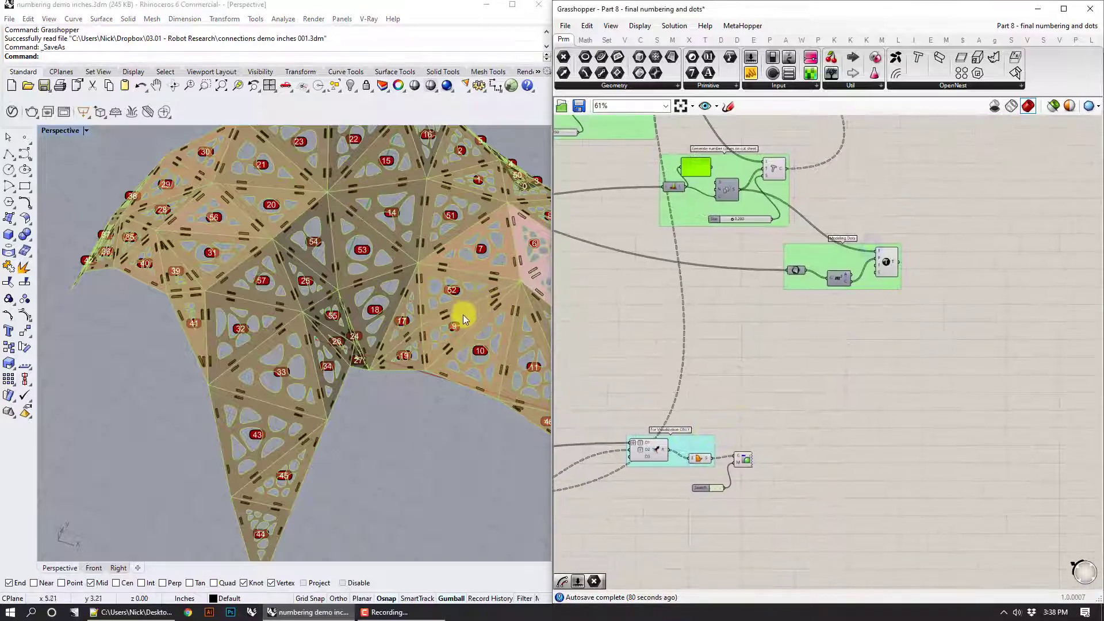
{"action": "scroll", "coordinate": [463, 315], "scroll_direction": "down", "scroll_amount": 5}
{"action": "scroll", "coordinate": [453, 299], "scroll_direction": "up", "scroll_amount": 5}
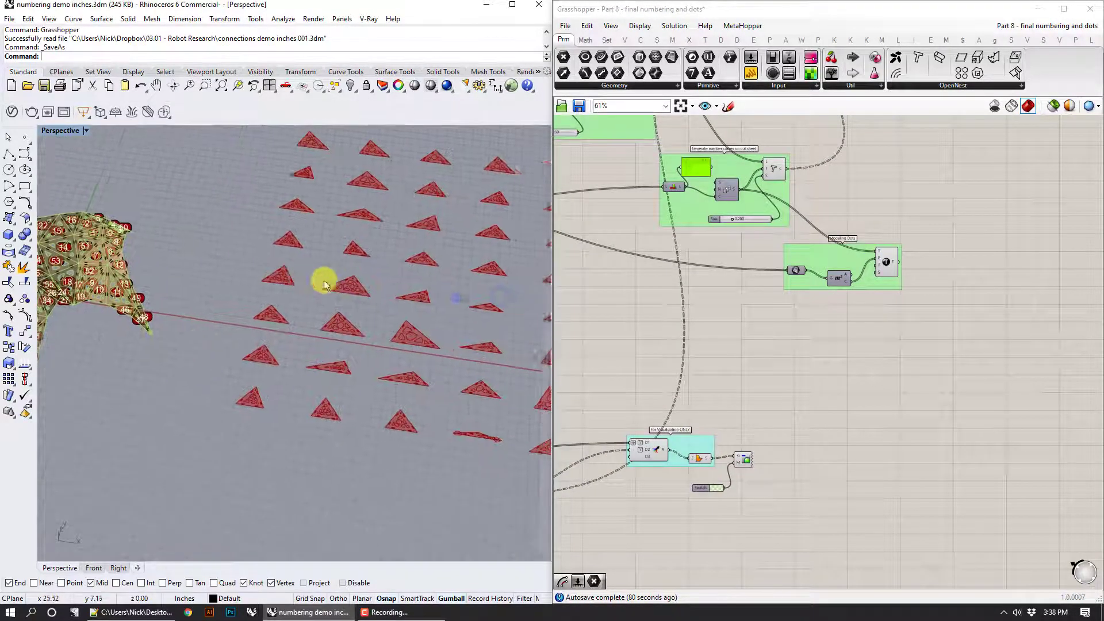
{"action": "scroll", "coordinate": [356, 270], "scroll_direction": "up", "scroll_amount": 3}
{"action": "right_click_drag", "start_coordinate": [691, 332], "coordinate": [877, 386]}
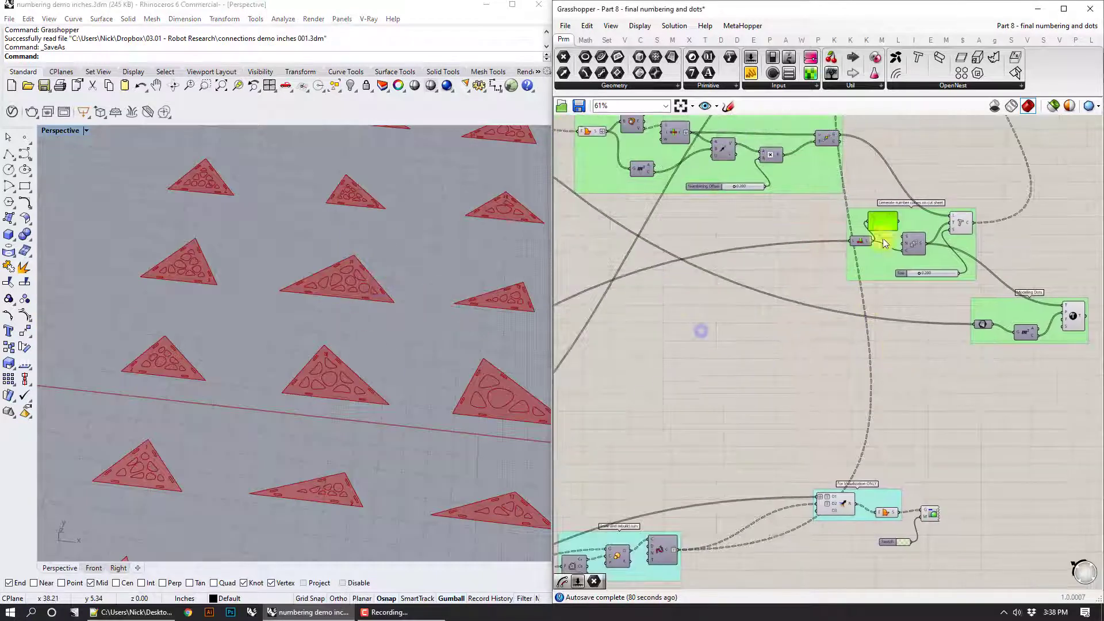
{"action": "right_click_drag", "start_coordinate": [814, 283], "coordinate": [880, 387]}
{"action": "right_click_drag", "start_coordinate": [1077, 347], "coordinate": [868, 267]}
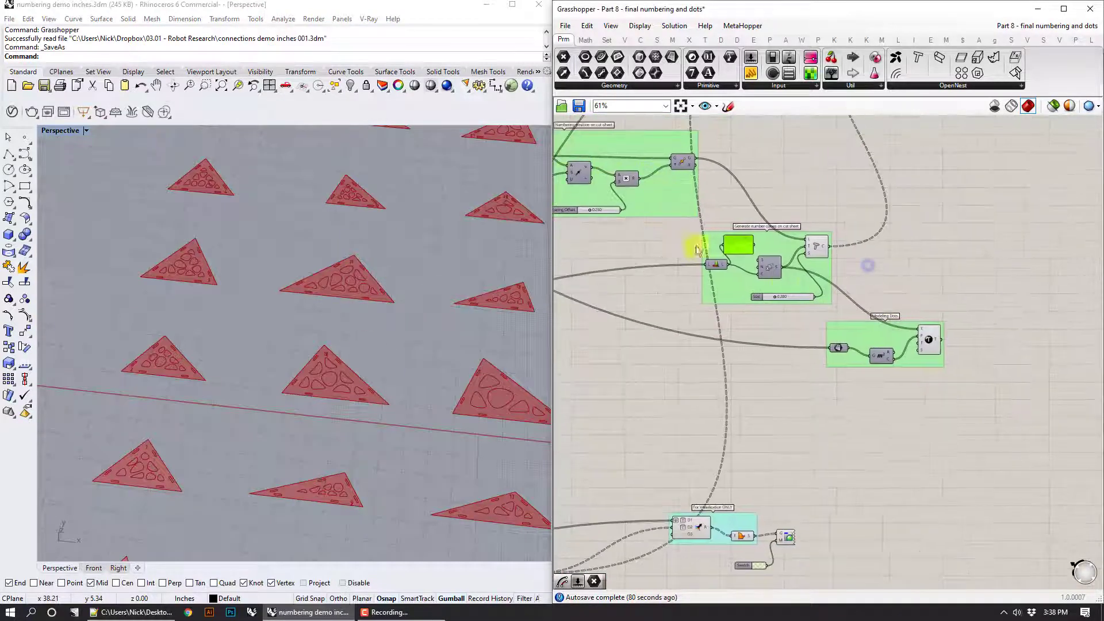
{"action": "right_click", "coordinate": [814, 249]}
{"action": "left_click", "coordinate": [828, 272]}
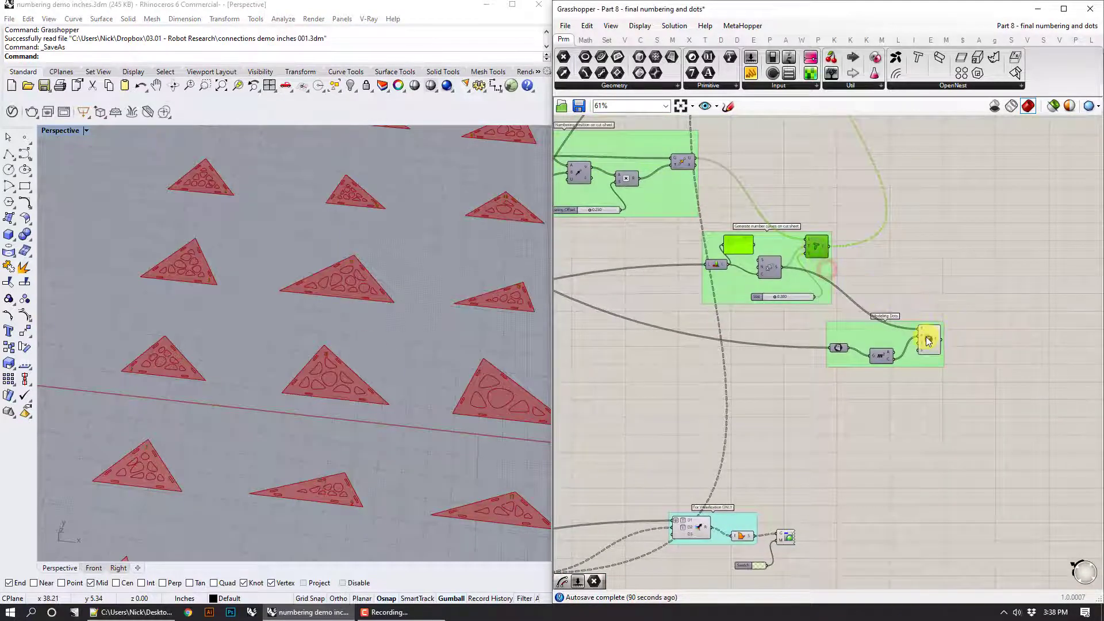
{"action": "left_click", "coordinate": [927, 340]}
{"action": "left_click", "coordinate": [791, 463]}
Step: Turn off the preview of the Merge and boundary surface components in the For Visualization ONLY group
{"action": "right_click_drag", "start_coordinate": [774, 478], "coordinate": [864, 335]}
{"action": "right_click_drag", "start_coordinate": [768, 425], "coordinate": [888, 398]}
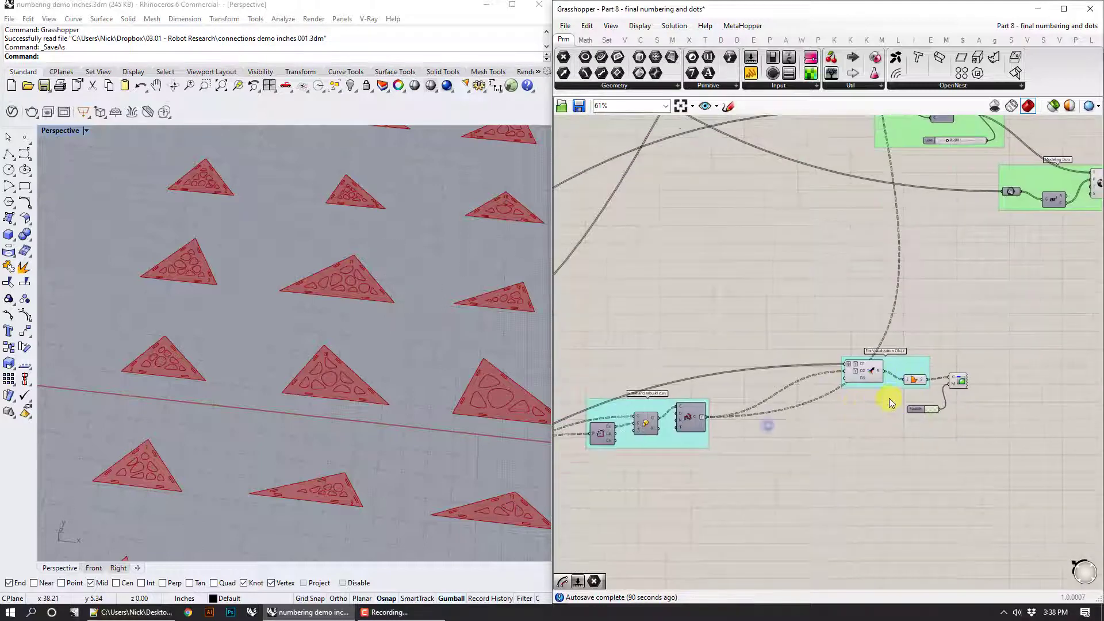
{"action": "left_click_drag", "start_coordinate": [828, 339], "coordinate": [826, 337]}
{"action": "middle_click", "coordinate": [802, 304]}
{"action": "left_click", "coordinate": [820, 326]}
{"action": "left_click", "coordinate": [795, 313]}
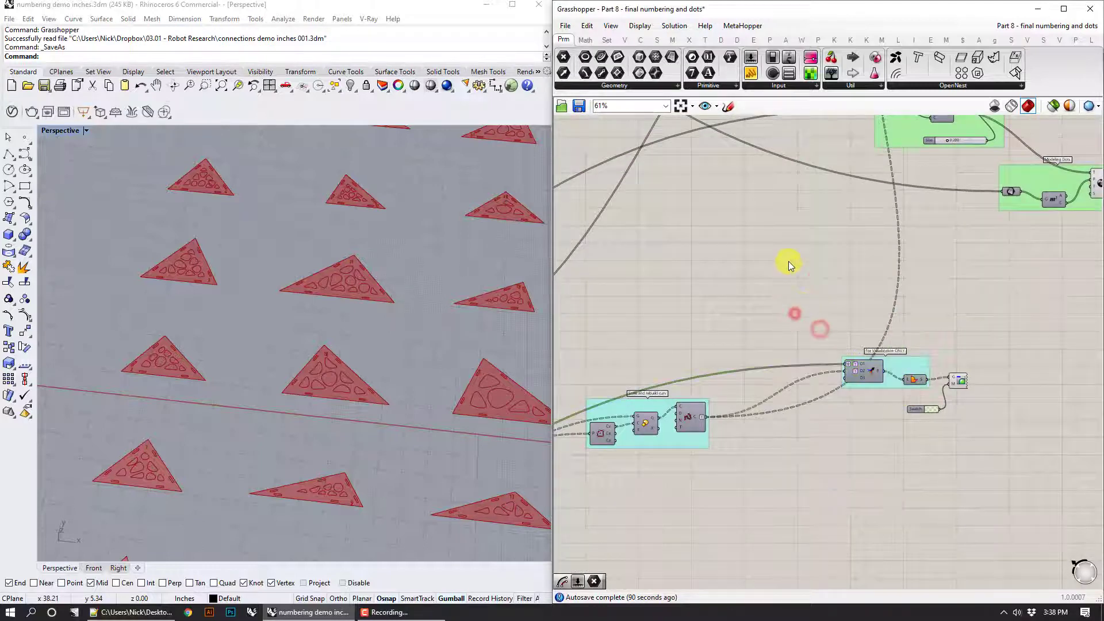
Step: Turn off the preview of the Boundary component in the group that sets the numbering position on the cut sheet
{"action": "scroll", "coordinate": [788, 265], "scroll_direction": "down", "scroll_amount": 3}
{"action": "right_click_drag", "start_coordinate": [807, 292], "coordinate": [846, 395]}
{"action": "right_click_drag", "start_coordinate": [785, 269], "coordinate": [804, 372]}
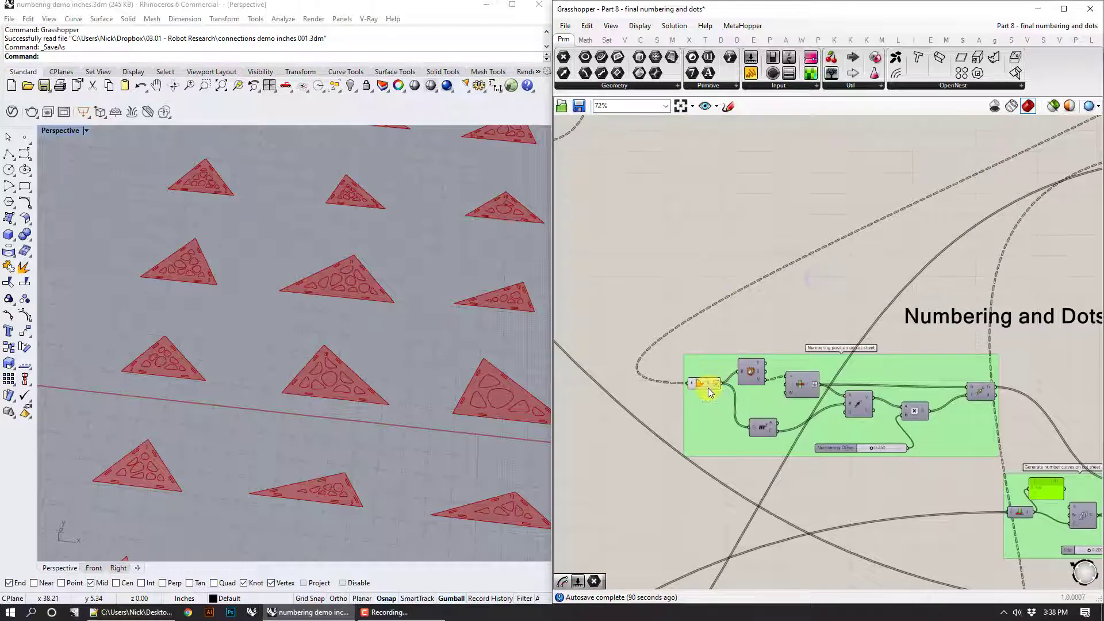
{"action": "left_click", "coordinate": [708, 384]}
{"action": "right_click", "coordinate": [708, 380]}
{"action": "right_click", "coordinate": [701, 381]}
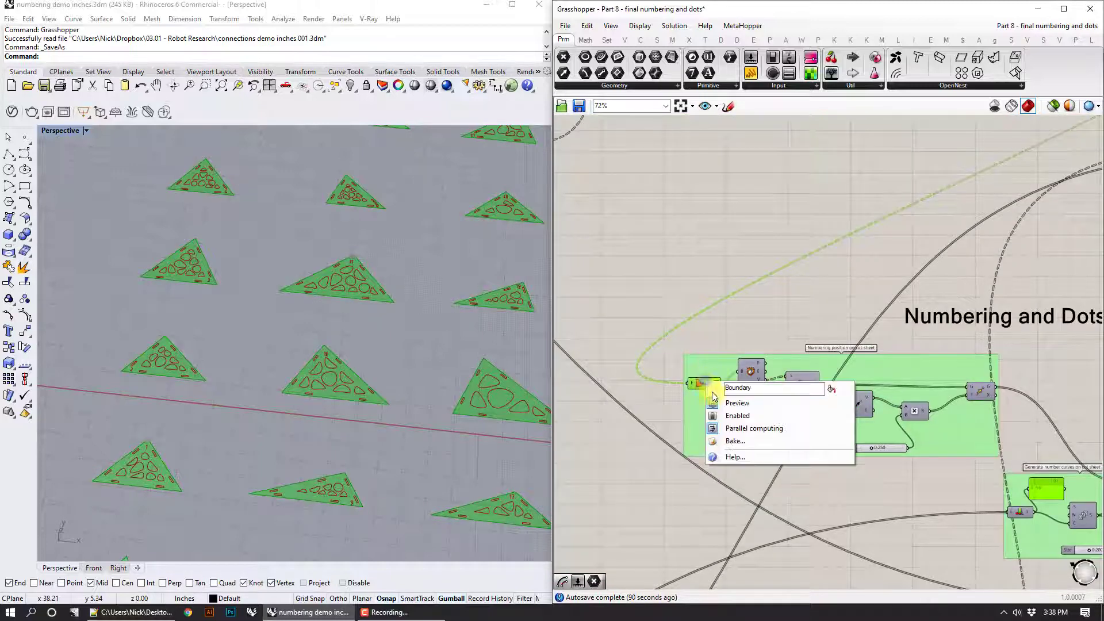
{"action": "left_click", "coordinate": [717, 400]}
{"action": "left_click", "coordinate": [744, 303]}
Step: Examine the number curve and its position on panel 18 of the cut sheet
{"action": "right_click_drag", "start_coordinate": [401, 290], "coordinate": [349, 285], "text": "shift"}
{"action": "scroll", "coordinate": [339, 288], "scroll_direction": "down", "scroll_amount": 3}
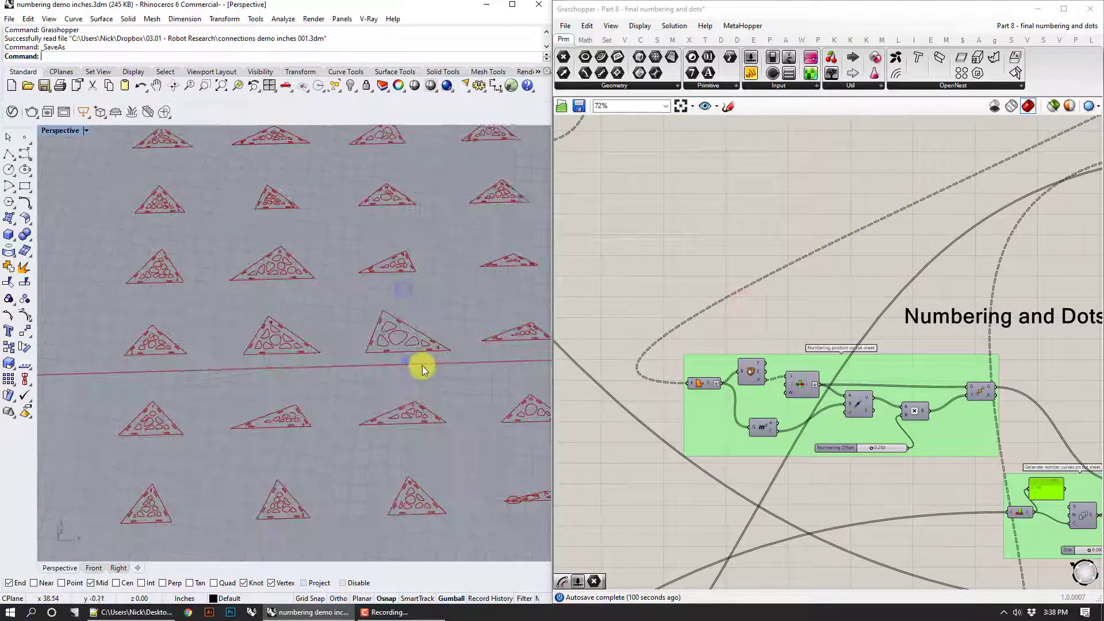
{"action": "scroll", "coordinate": [421, 362], "scroll_direction": "up", "scroll_amount": 6}
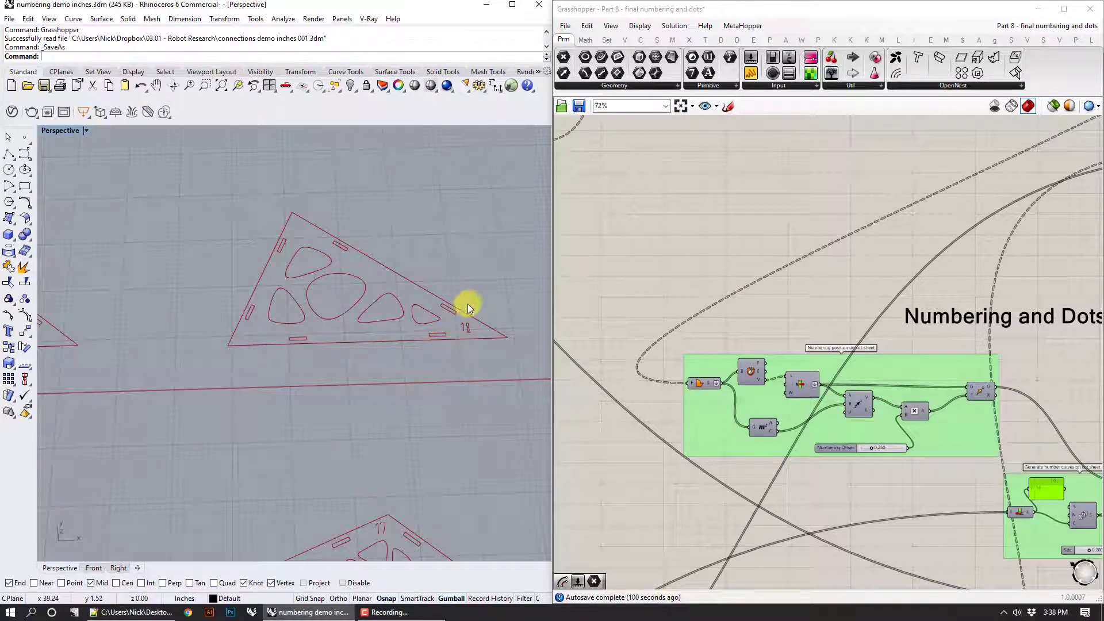
{"action": "right_click_drag", "start_coordinate": [468, 304], "coordinate": [444, 288], "text": "shift"}
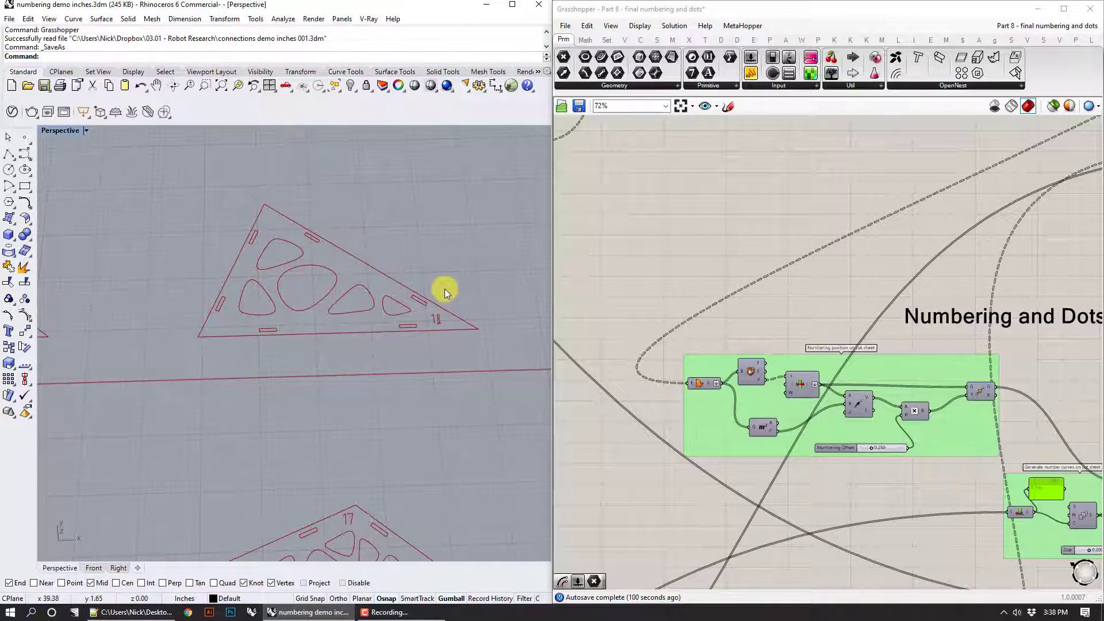